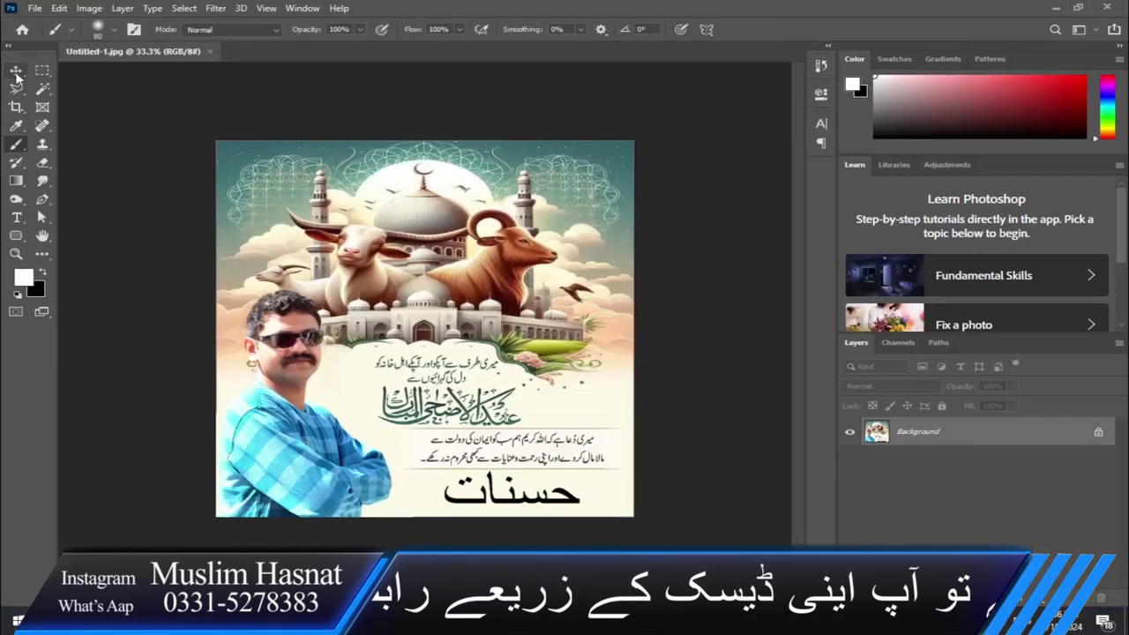
Open the Move tool flyout to show the Move Tool and Artboard Tool
{"action": "left_click", "coordinate": [15, 70]}
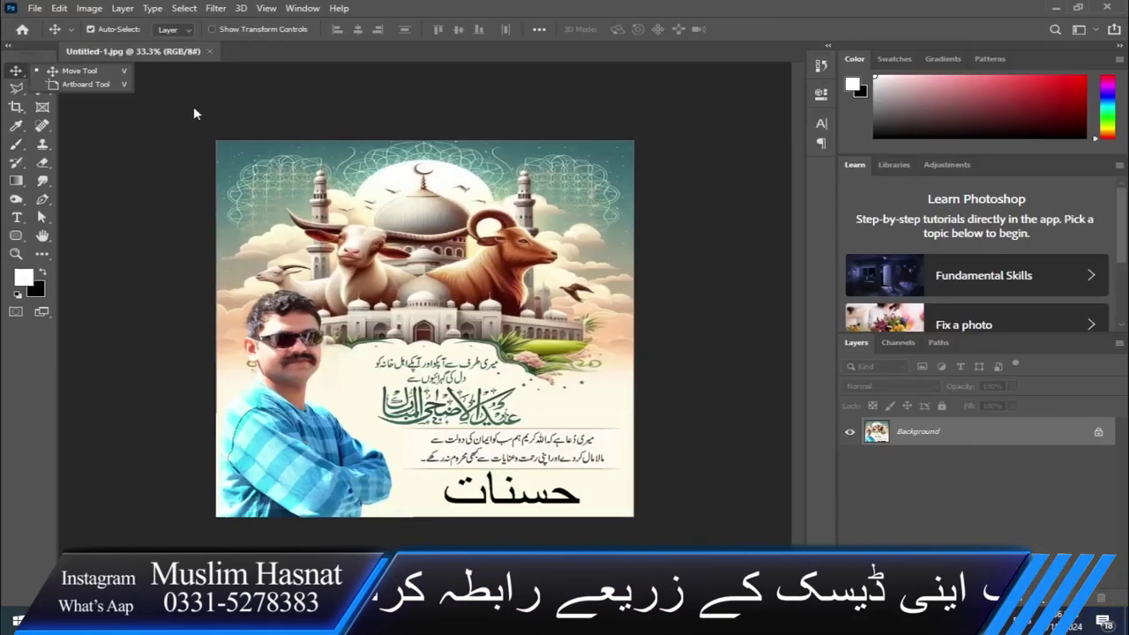
Cycle through the Elliptical Marquee, Crop and Lasso tools, viewing the lasso variants
{"action": "left_click", "coordinate": [46, 73]}
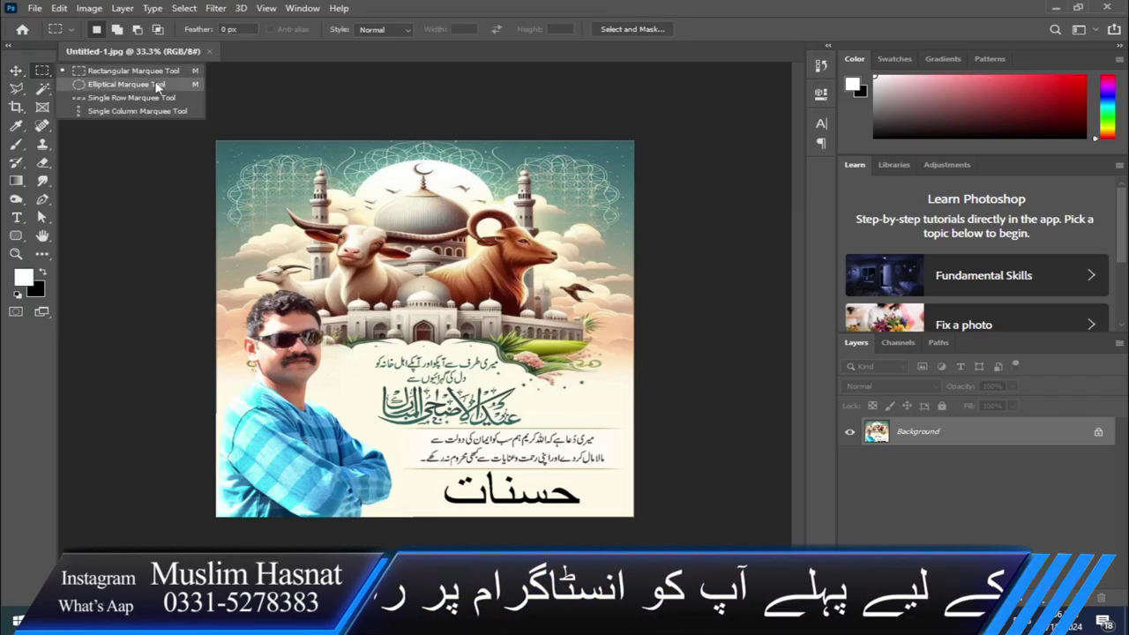
{"action": "left_click", "coordinate": [157, 85]}
{"action": "left_click", "coordinate": [15, 109]}
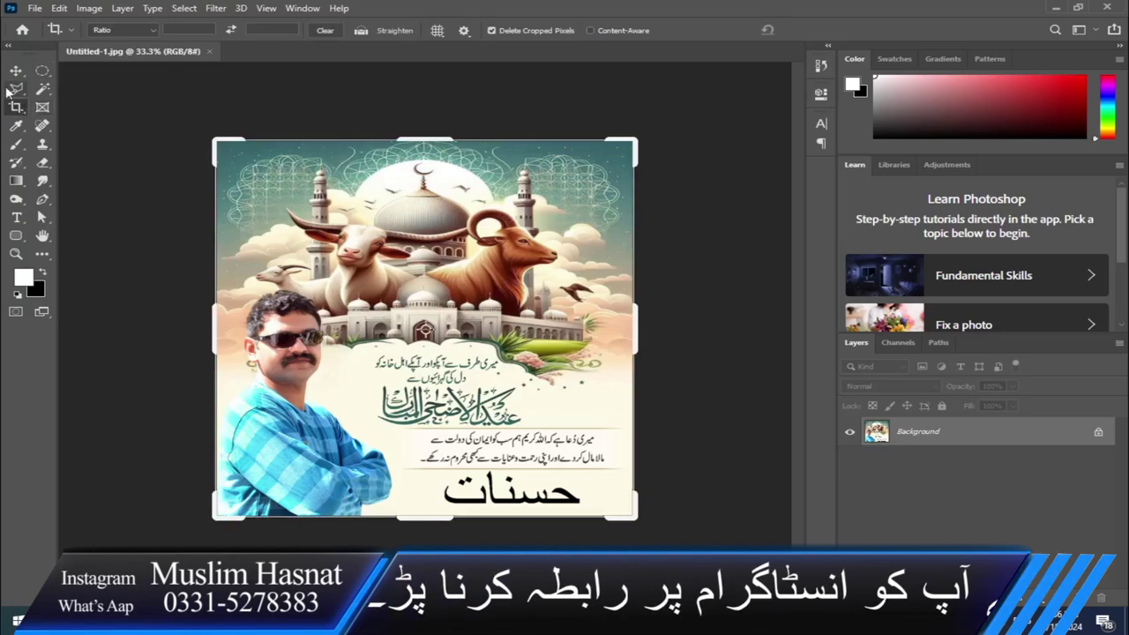
{"action": "left_click", "coordinate": [15, 89]}
{"action": "right_click", "coordinate": [15, 89]}
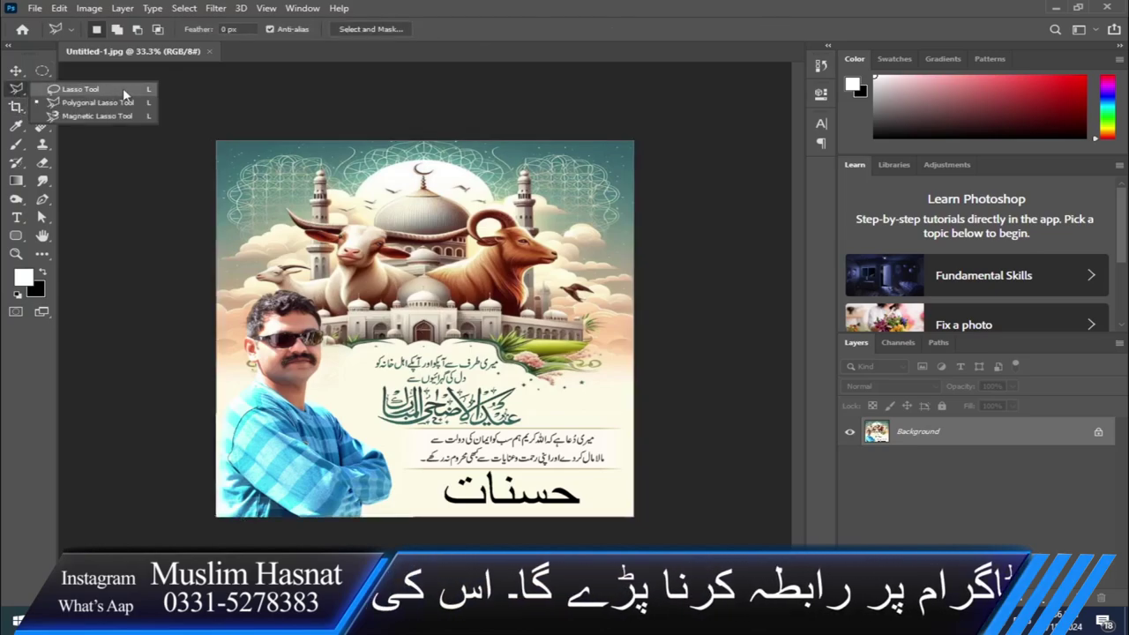
{"action": "left_click", "coordinate": [123, 92]}
{"action": "right_click", "coordinate": [16, 89]}
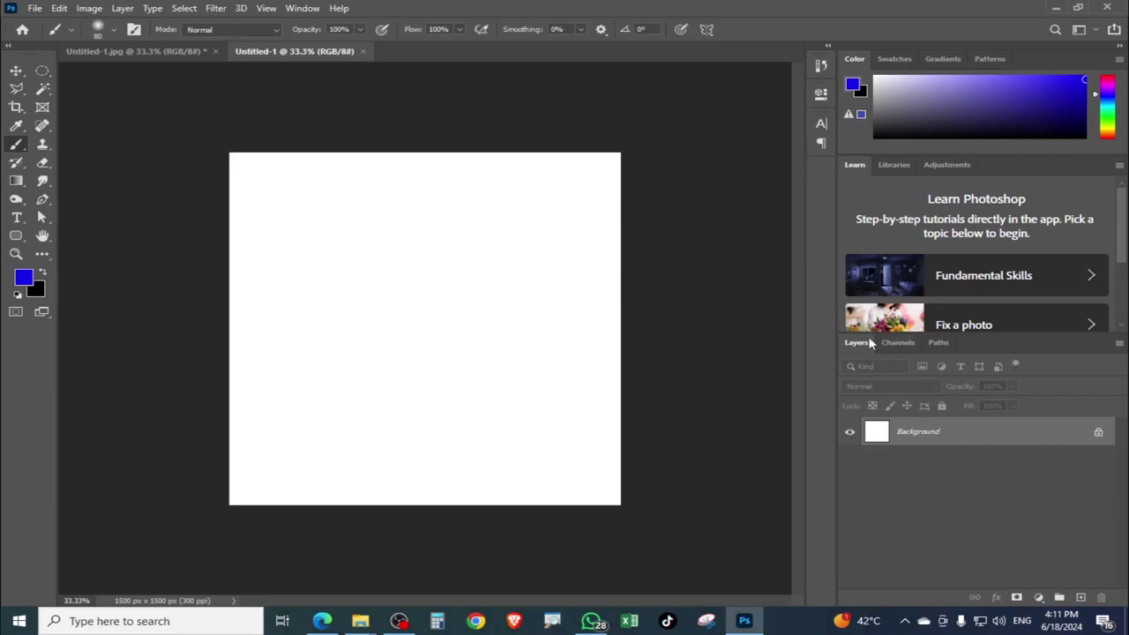
Switch between the Channels and Paths tabs and glance at the Window menu
{"action": "left_click", "coordinate": [898, 342]}
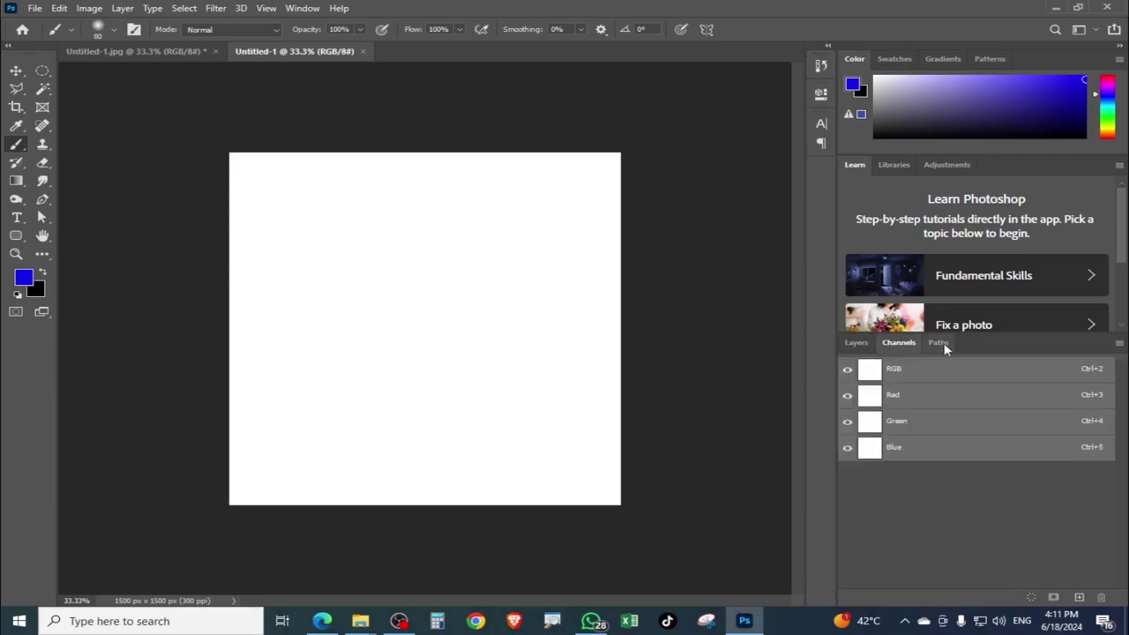
{"action": "left_click", "coordinate": [939, 342]}
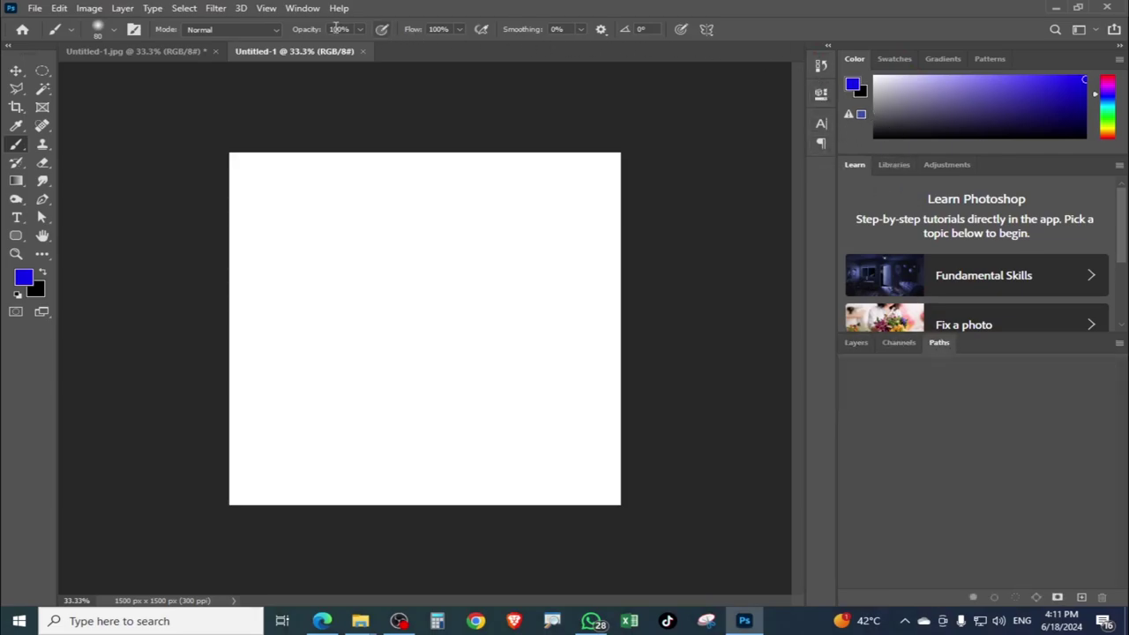
{"action": "left_click", "coordinate": [303, 8]}
{"action": "mouse_move", "coordinate": [319, 37]}
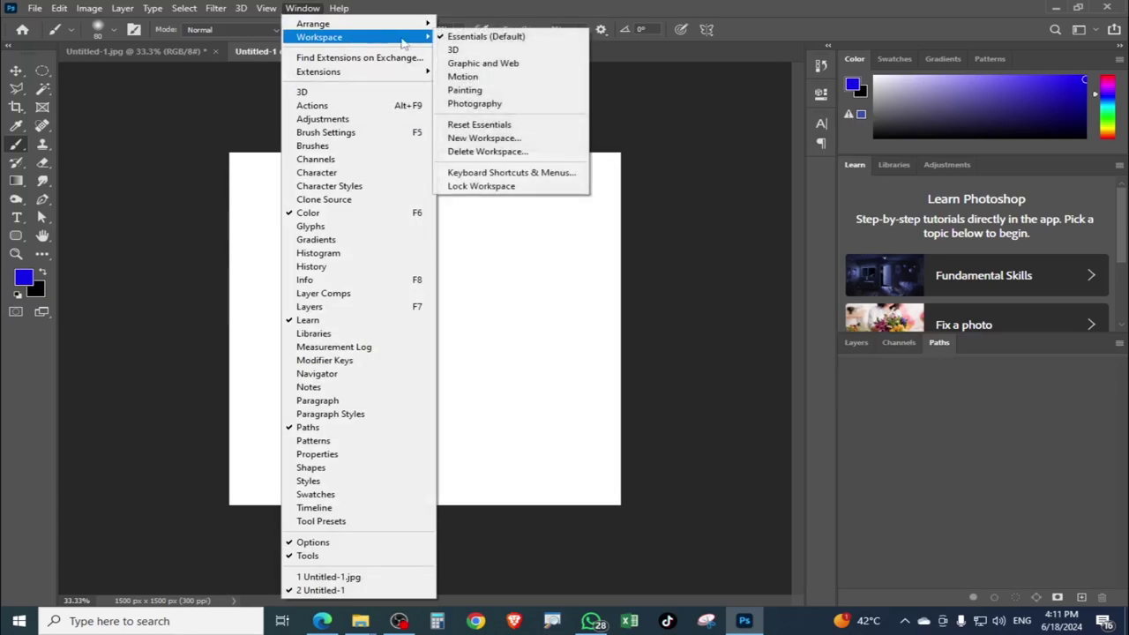
{"action": "left_click", "coordinate": [736, 236]}
Float the Paths, Layers and History panels, then reset the workspace to Essentials
{"action": "left_click_drag", "start_coordinate": [939, 343], "coordinate": [295, 304]}
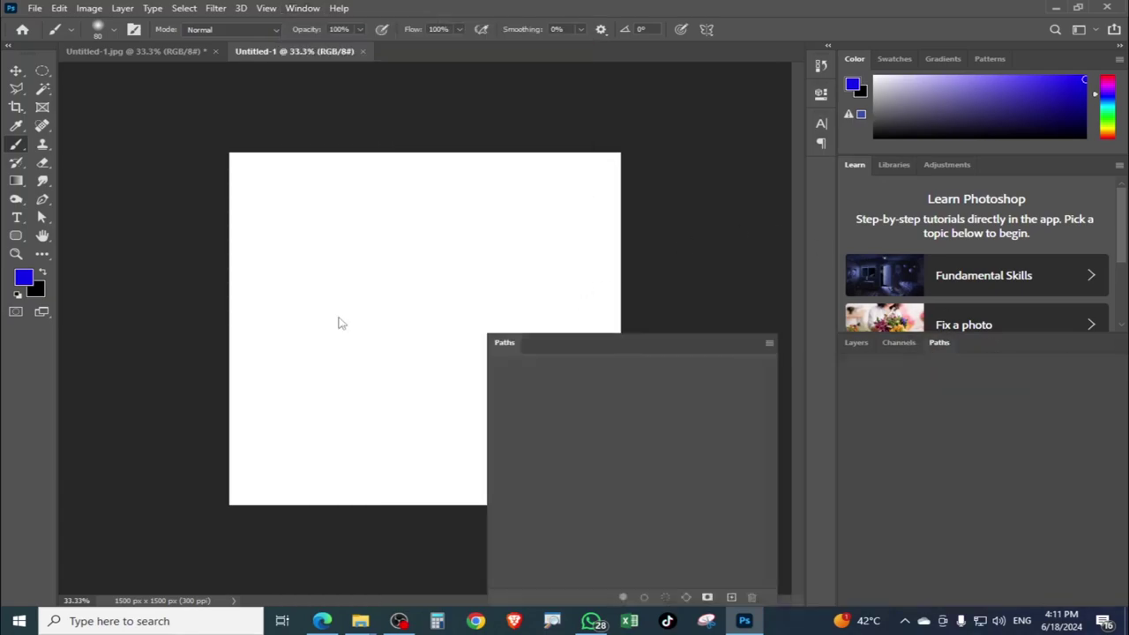
{"action": "left_click_drag", "start_coordinate": [856, 343], "coordinate": [372, 342]}
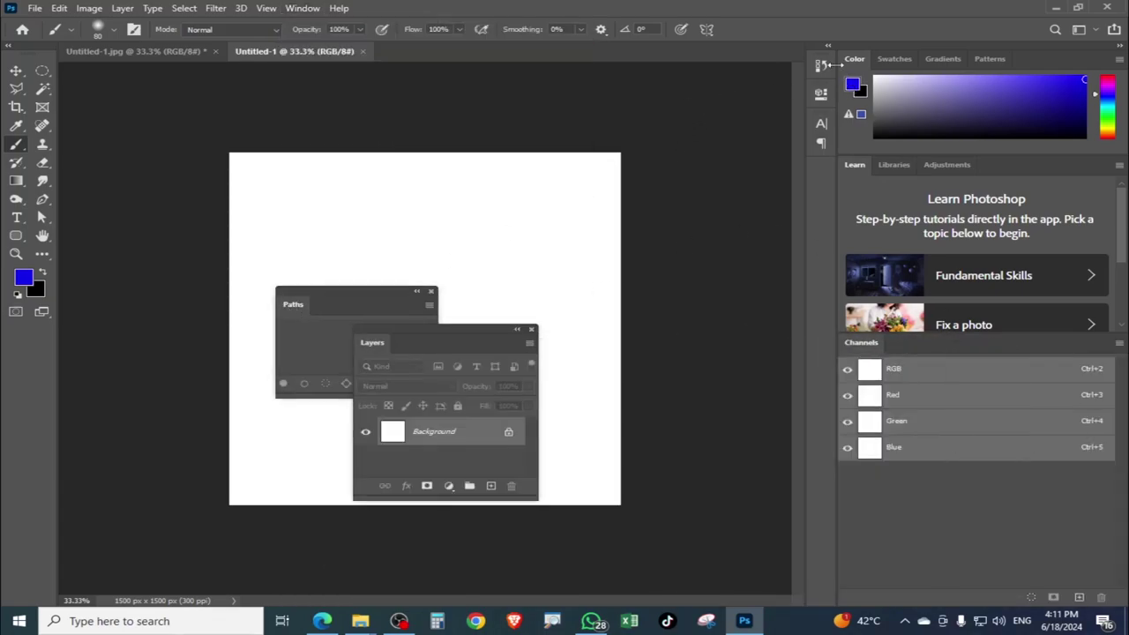
{"action": "left_click_drag", "start_coordinate": [821, 64], "coordinate": [554, 270]}
{"action": "left_click", "coordinate": [301, 9]}
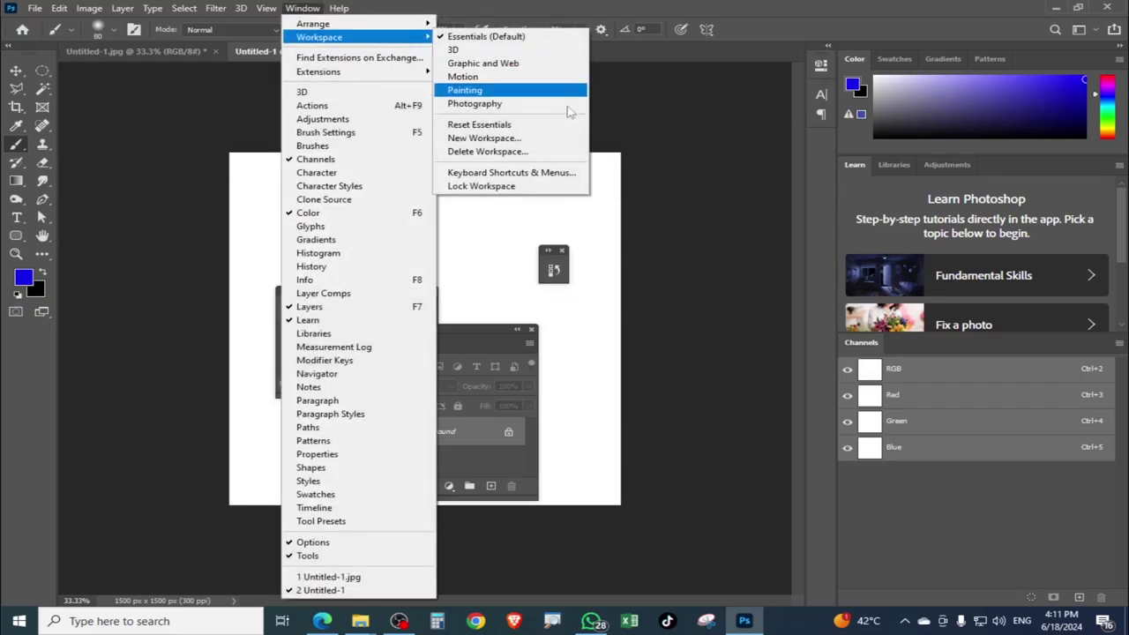
{"action": "mouse_move", "coordinate": [319, 37]}
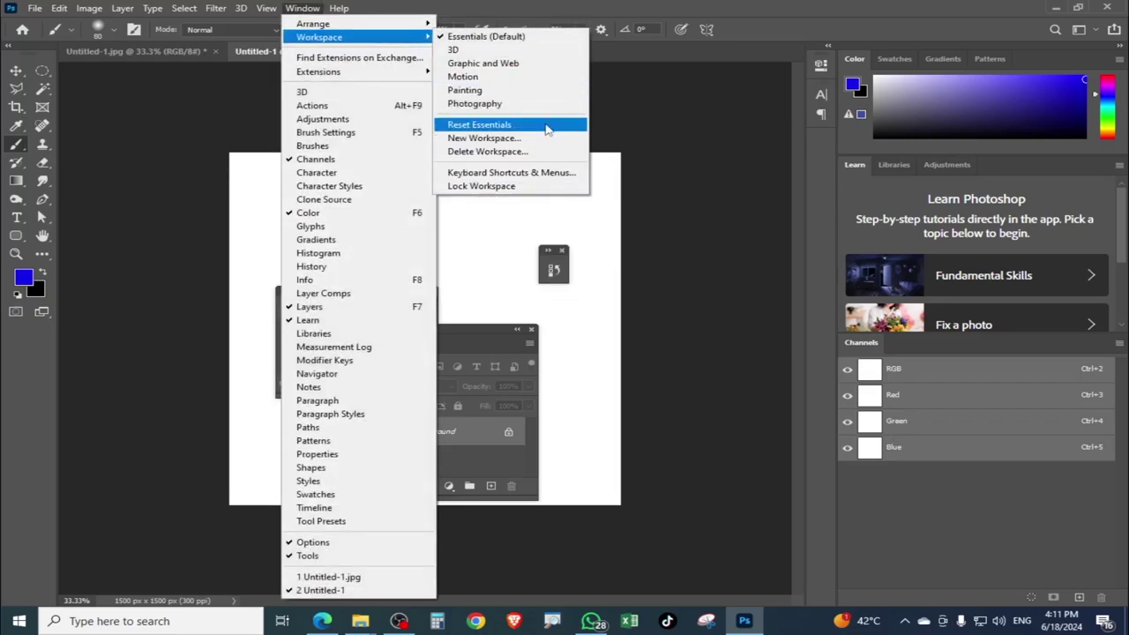
{"action": "left_click", "coordinate": [546, 130]}
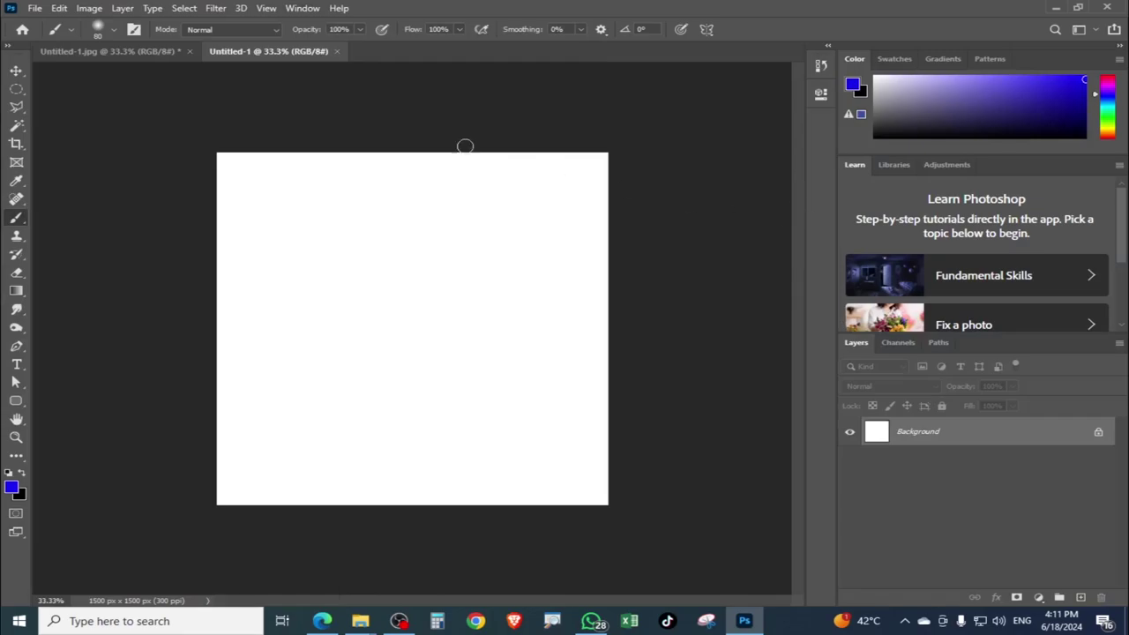
Tile the two documents vertically, then try the 2-up vertical layout
{"action": "left_click", "coordinate": [302, 8]}
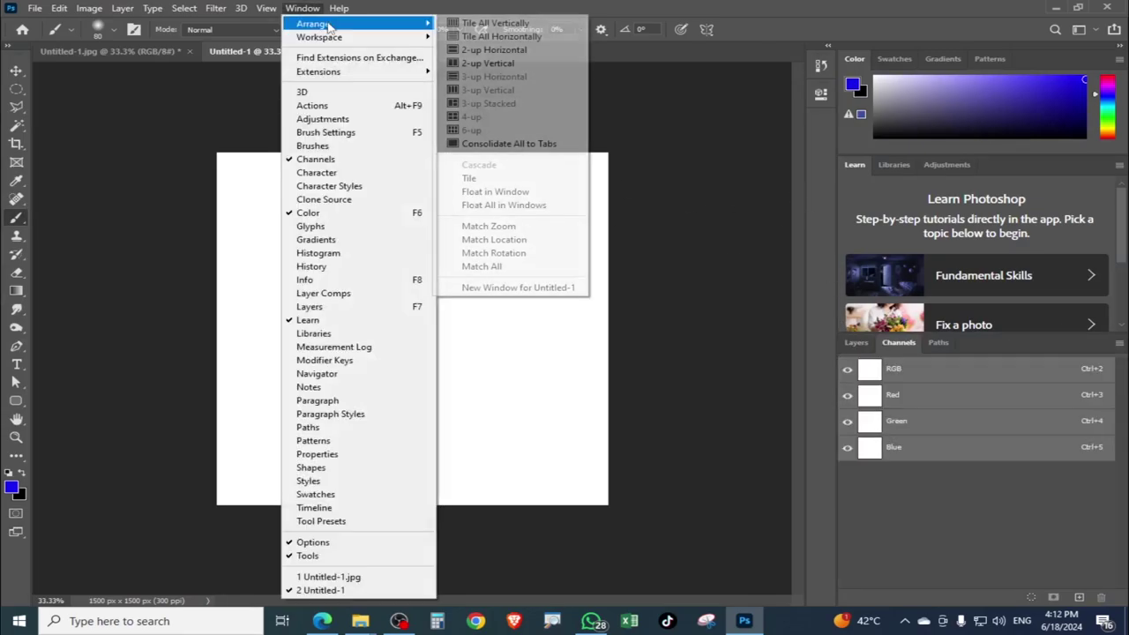
{"action": "left_click", "coordinate": [485, 23]}
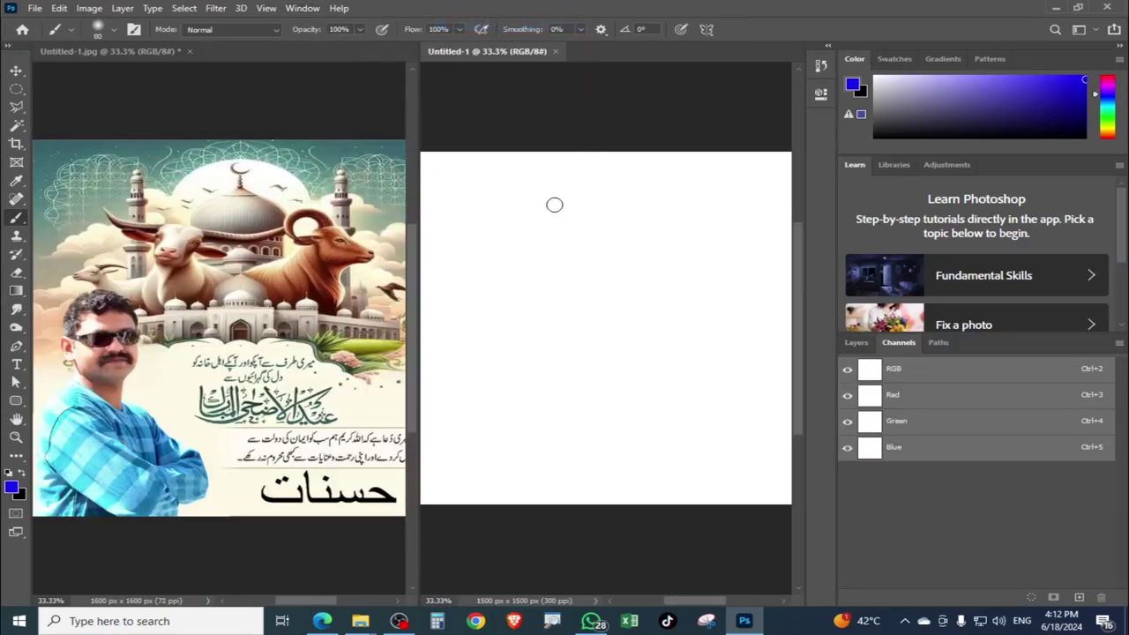
{"action": "left_click", "coordinate": [300, 8]}
{"action": "left_click", "coordinate": [583, 312]}
{"action": "left_click", "coordinate": [302, 8]}
{"action": "mouse_move", "coordinate": [313, 24]}
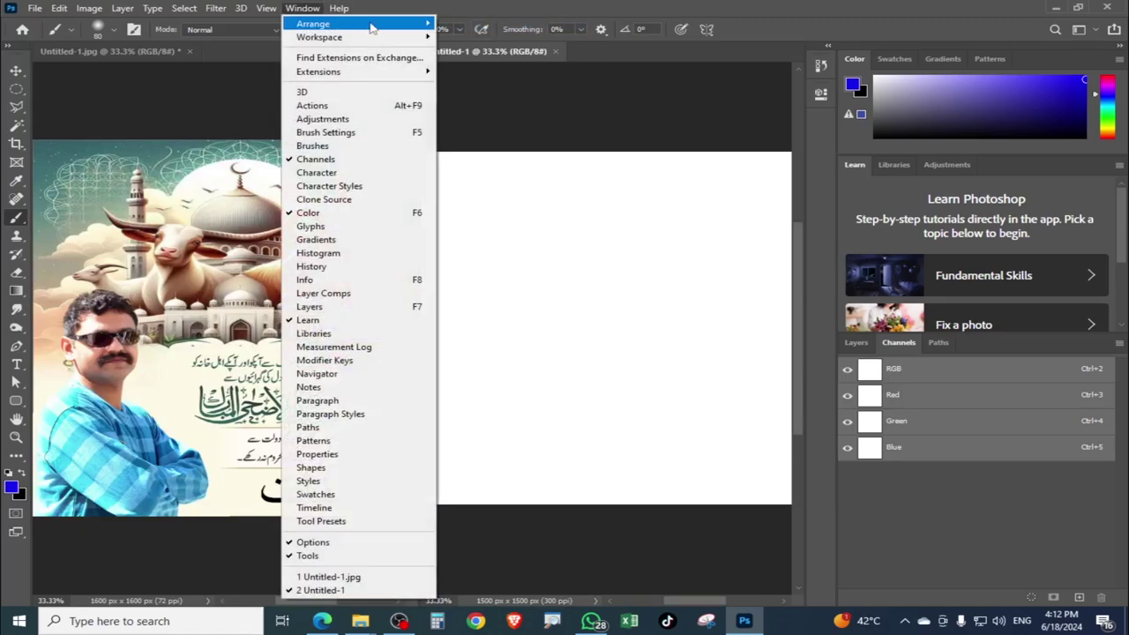
{"action": "left_click", "coordinate": [507, 64]}
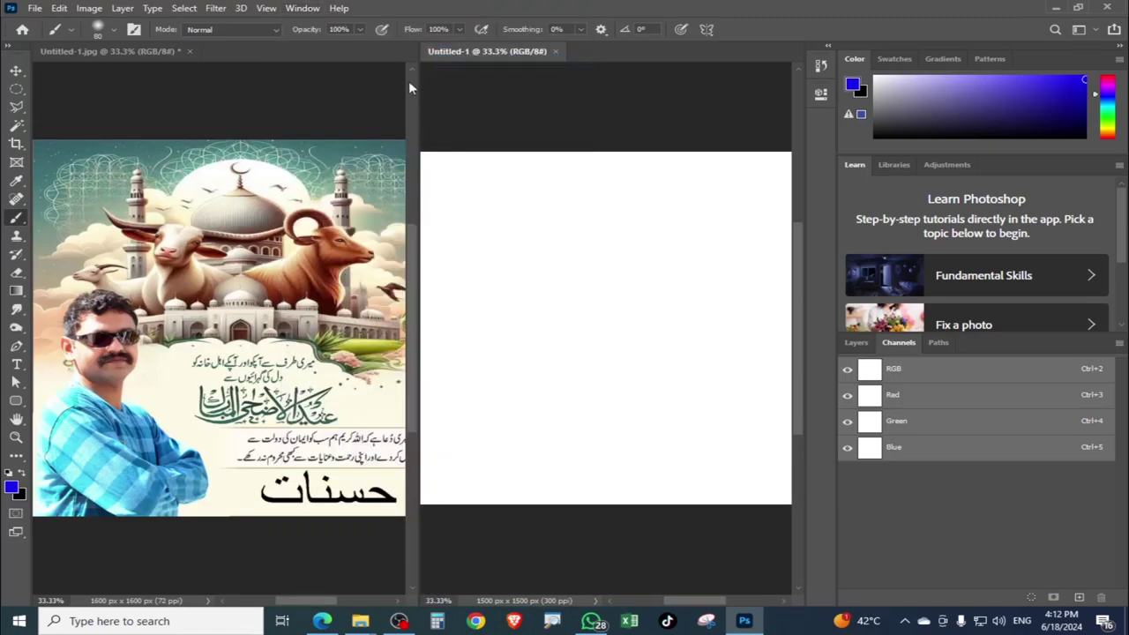
{"action": "left_click", "coordinate": [304, 9]}
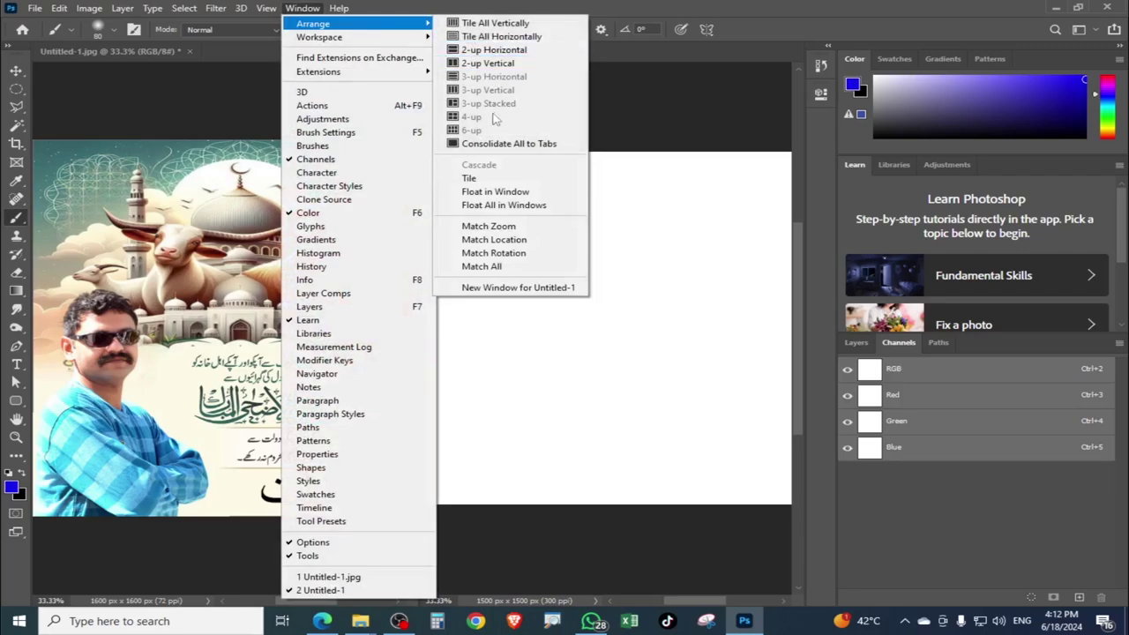
{"action": "mouse_move", "coordinate": [358, 24]}
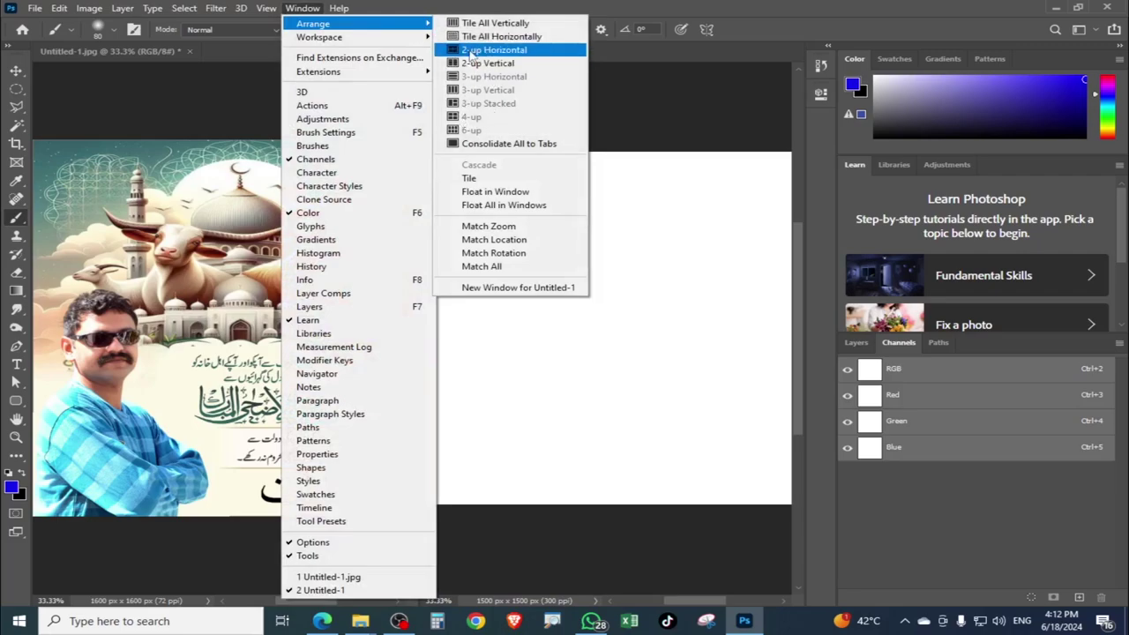
{"action": "left_click", "coordinate": [480, 63]}
Tile the documents horizontally, consolidate all to tabs, and switch between the two tabs
{"action": "left_click", "coordinate": [302, 9]}
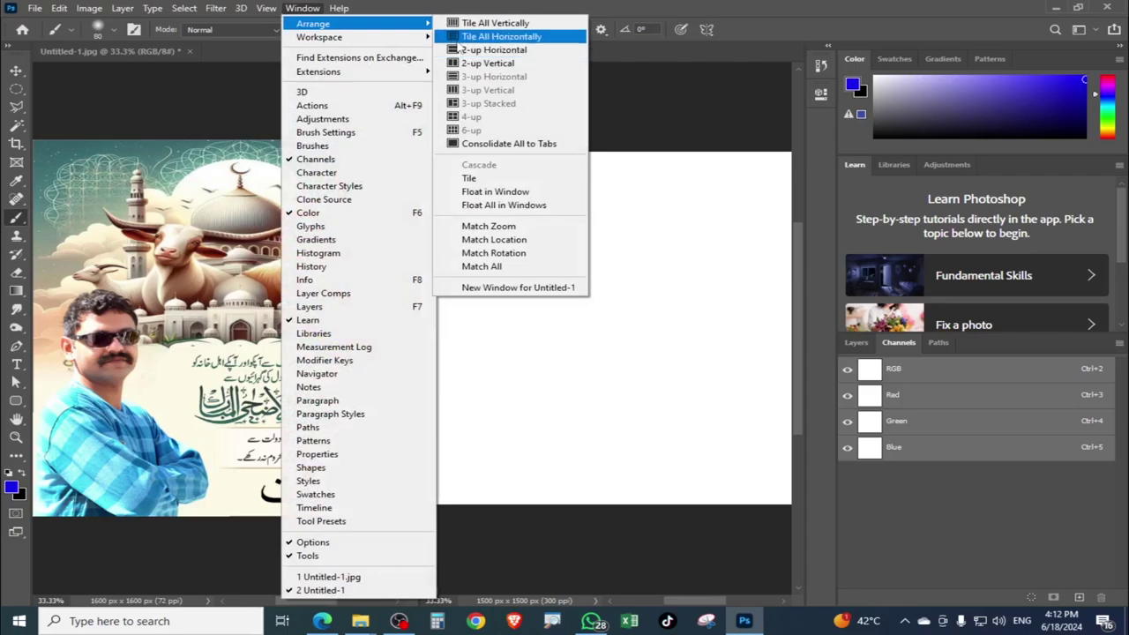
{"action": "left_click", "coordinate": [459, 37]}
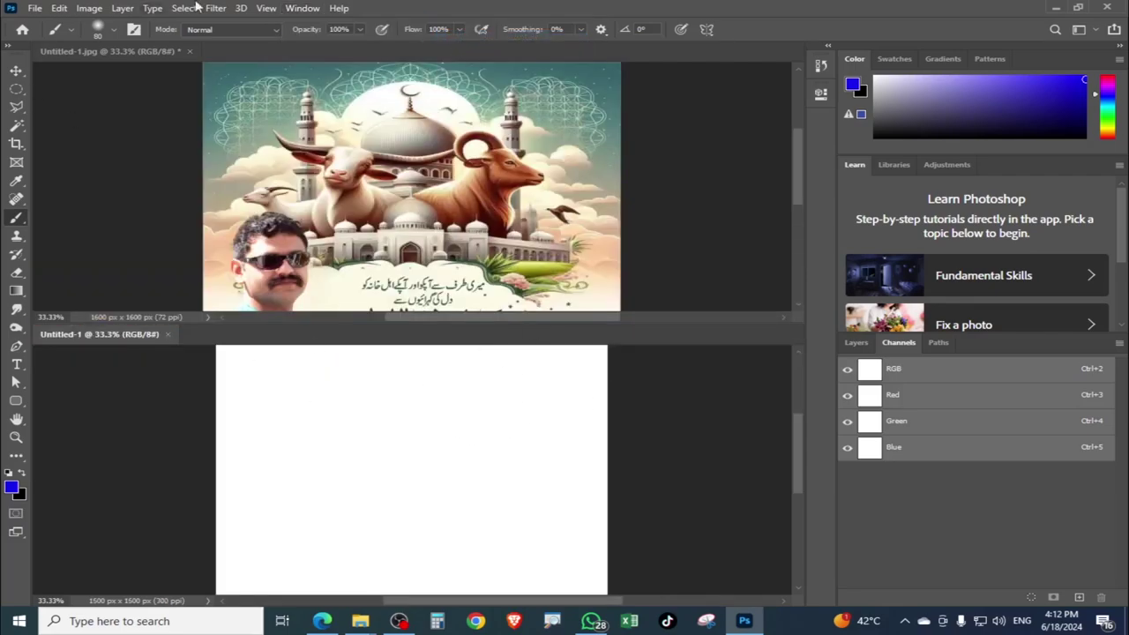
{"action": "left_click", "coordinate": [314, 10]}
{"action": "mouse_move", "coordinate": [314, 23]}
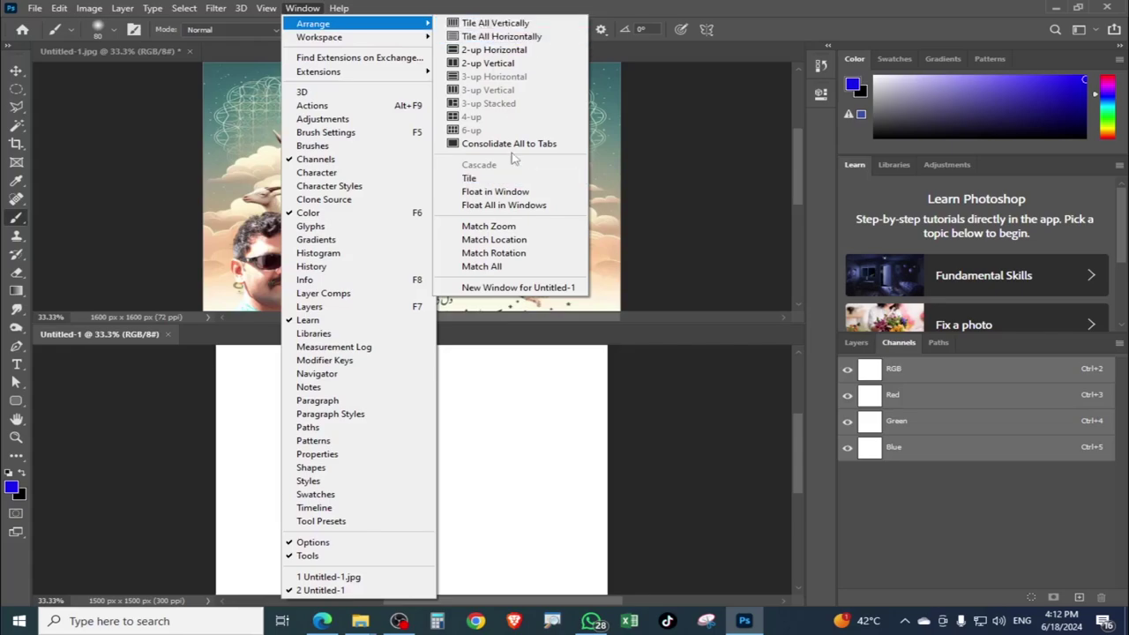
{"action": "left_click", "coordinate": [516, 145]}
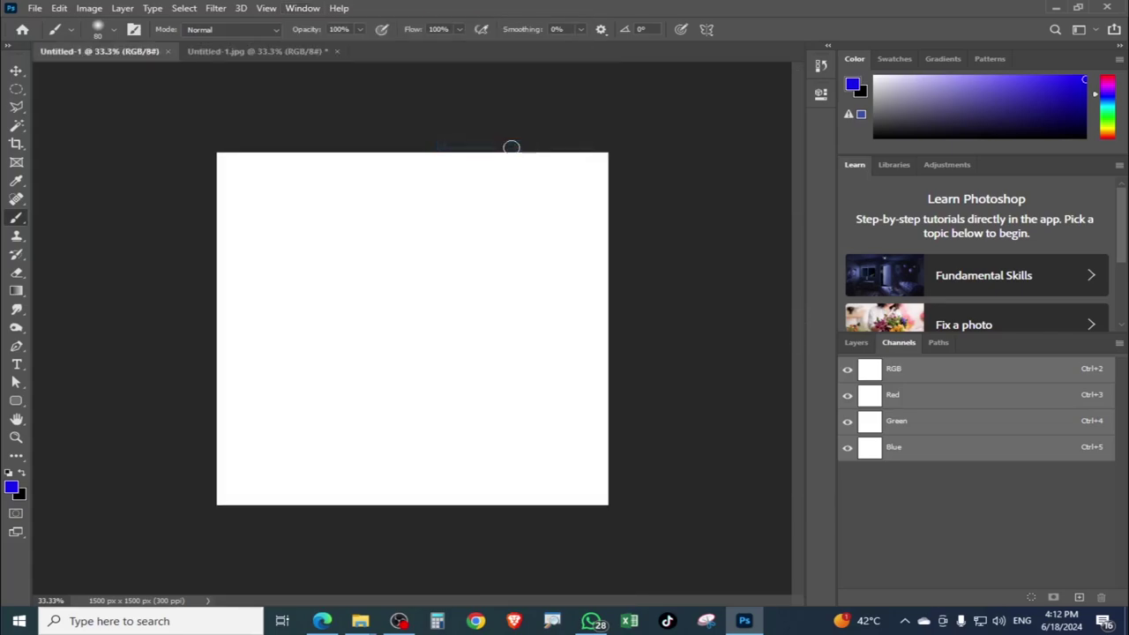
{"action": "left_click", "coordinate": [243, 54]}
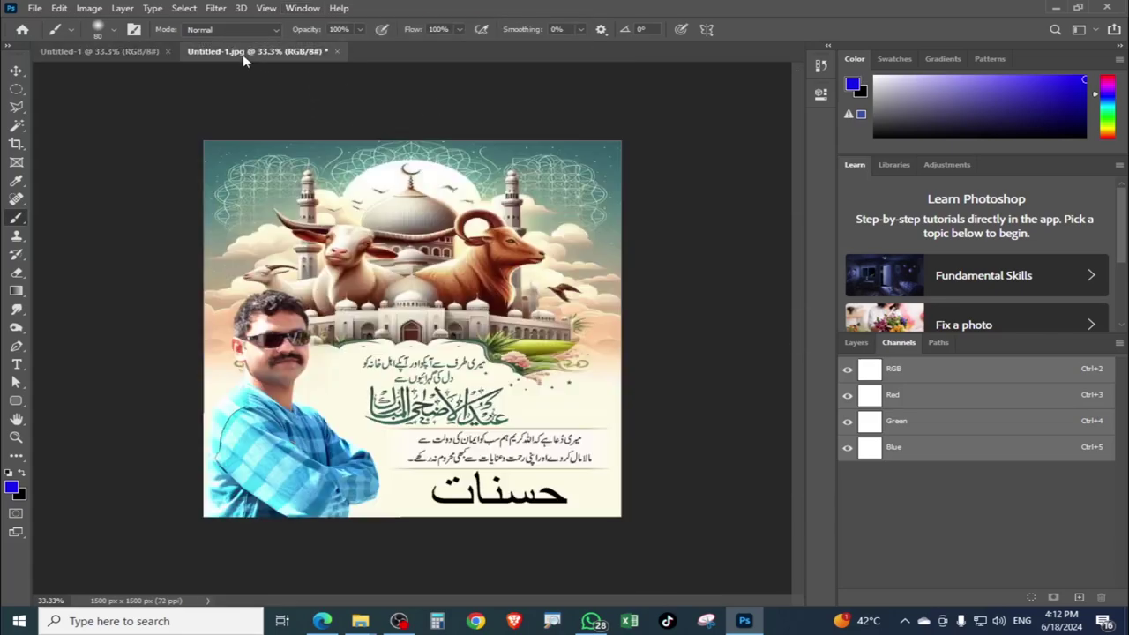
{"action": "left_click", "coordinate": [97, 51]}
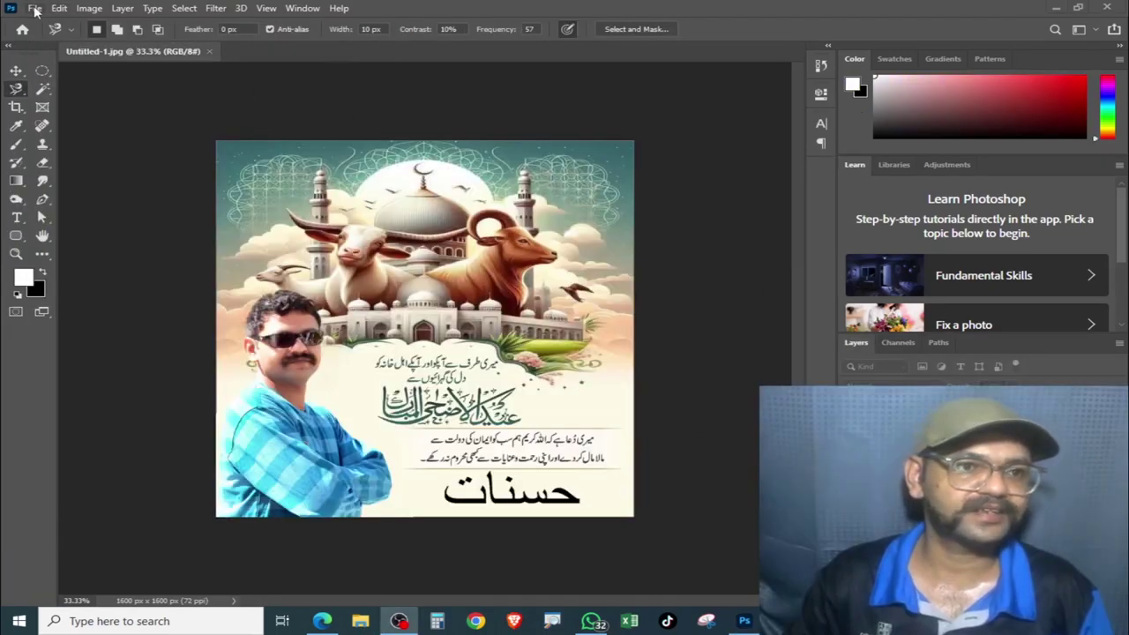
Open Edit > Preferences > General after briefly checking the File menu
{"action": "left_click", "coordinate": [35, 8]}
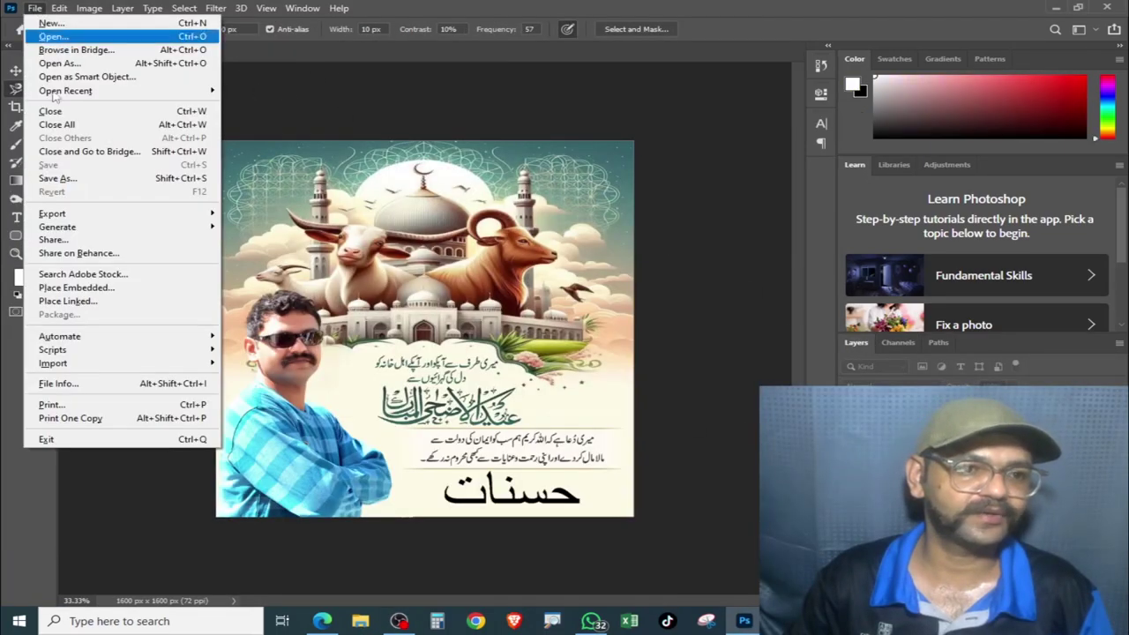
{"action": "left_click", "coordinate": [338, 110]}
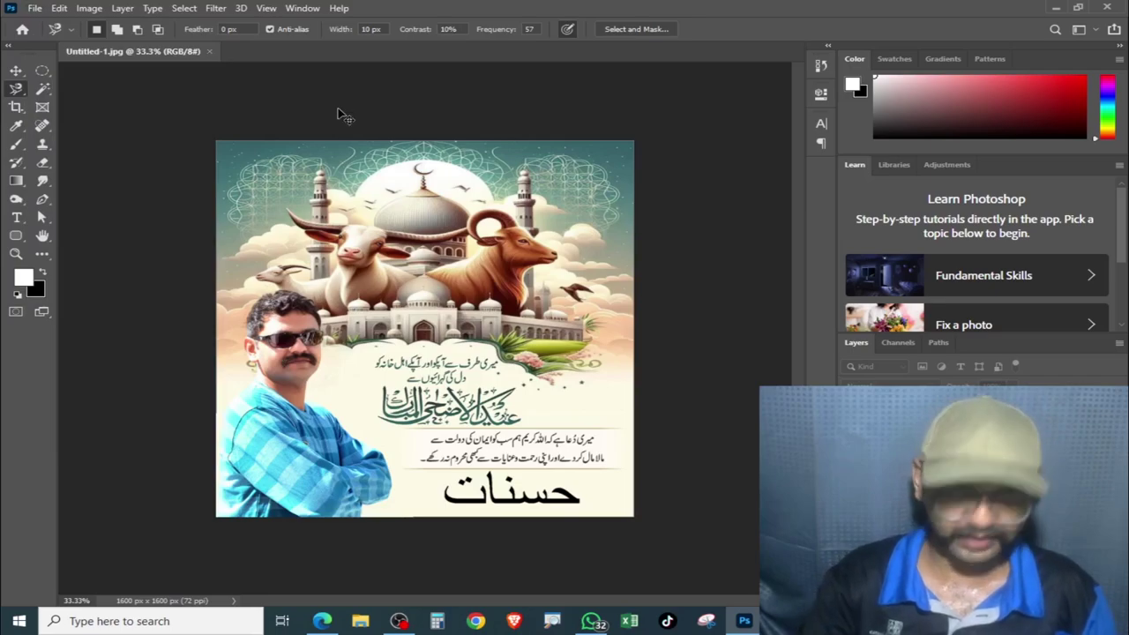
{"action": "left_click", "coordinate": [58, 8]}
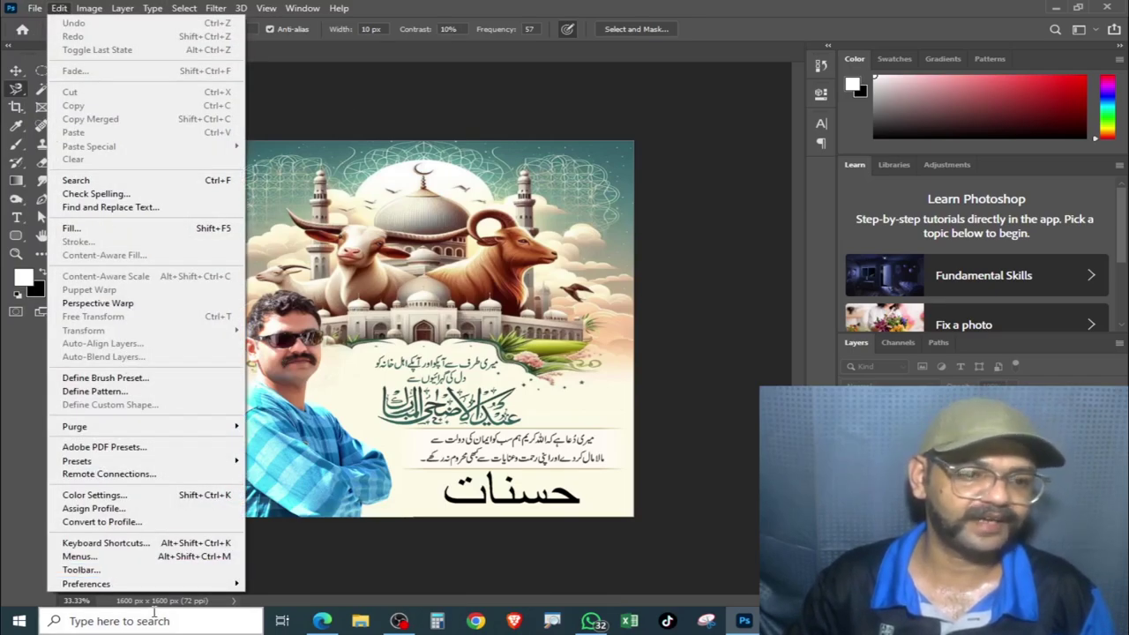
{"action": "mouse_move", "coordinate": [87, 584]}
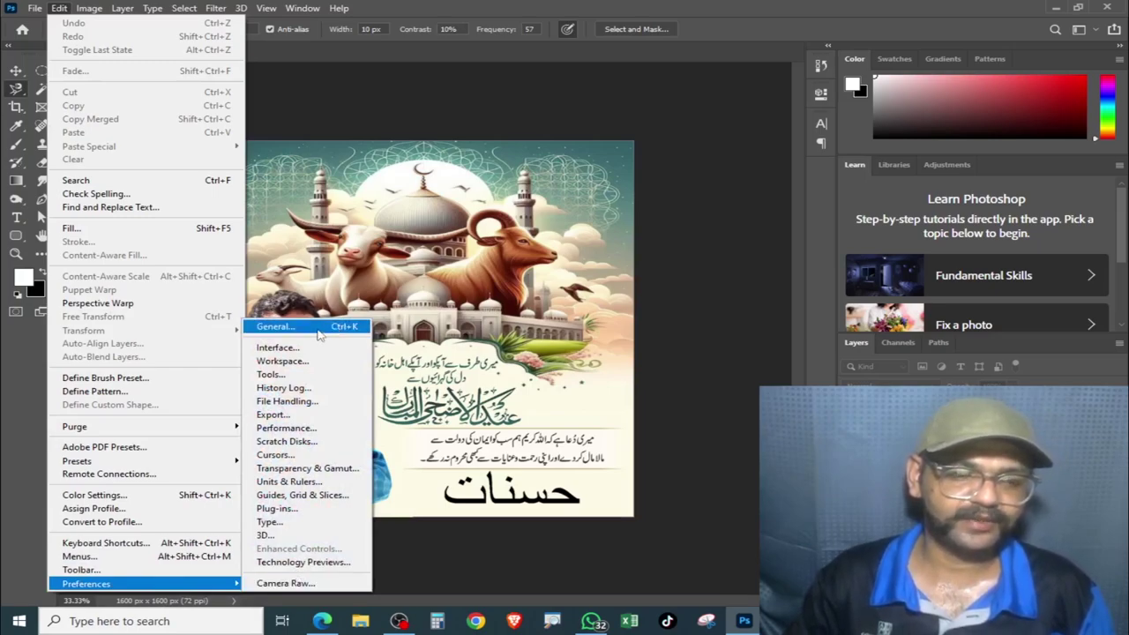
{"action": "left_click", "coordinate": [319, 333]}
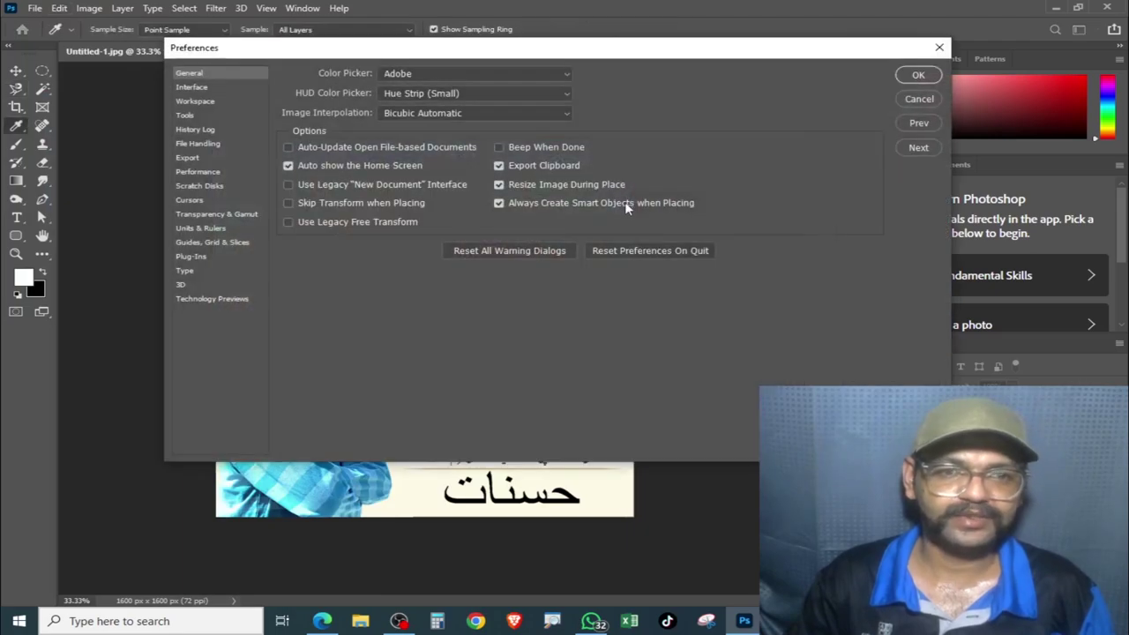
On the Interface page, try lighter colour themes, then return to dark grey
{"action": "left_click", "coordinate": [212, 87]}
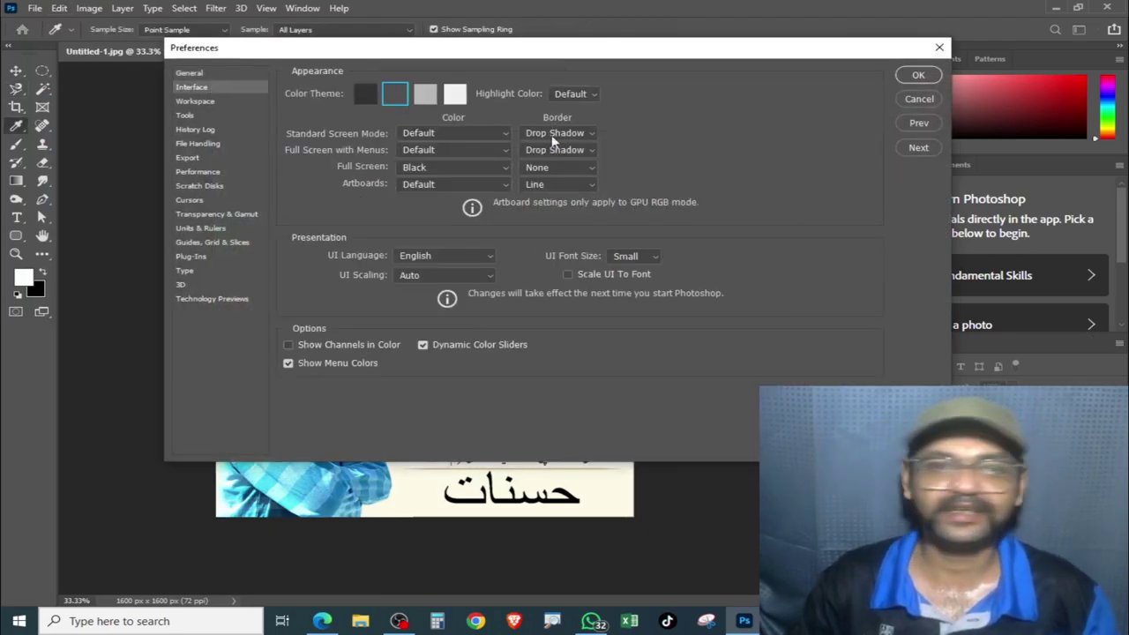
{"action": "left_click", "coordinate": [425, 96]}
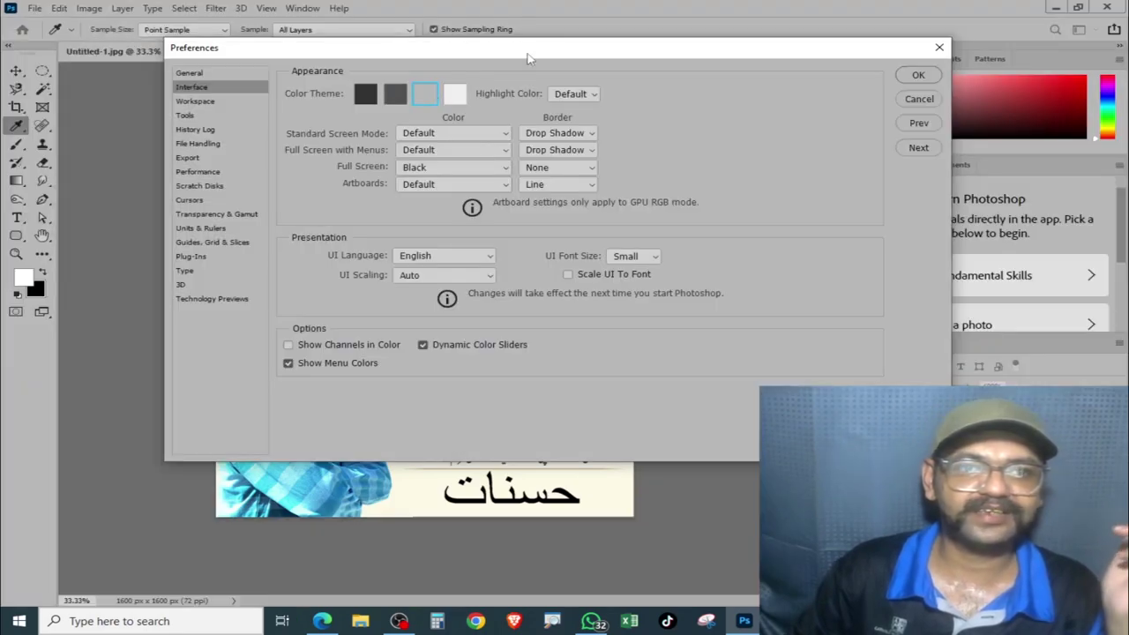
{"action": "left_click", "coordinate": [456, 97]}
{"action": "left_click", "coordinate": [396, 95]}
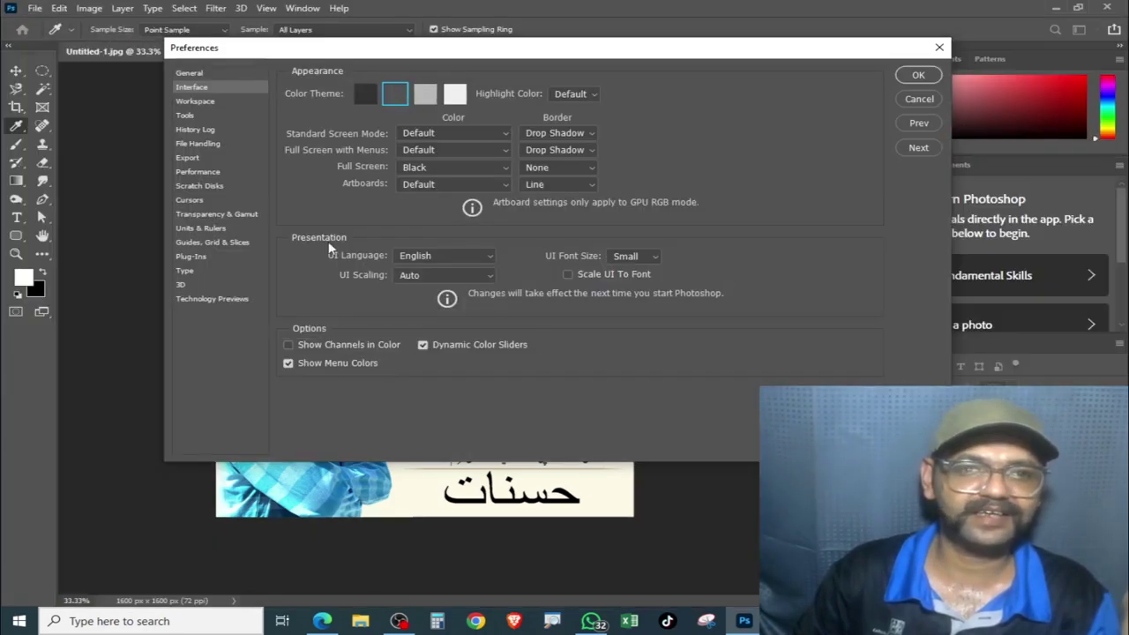
Browse the Workspace, Tools, File Handling and Performance pages, then tick E:\ as a scratch disk
{"action": "left_click", "coordinate": [196, 101]}
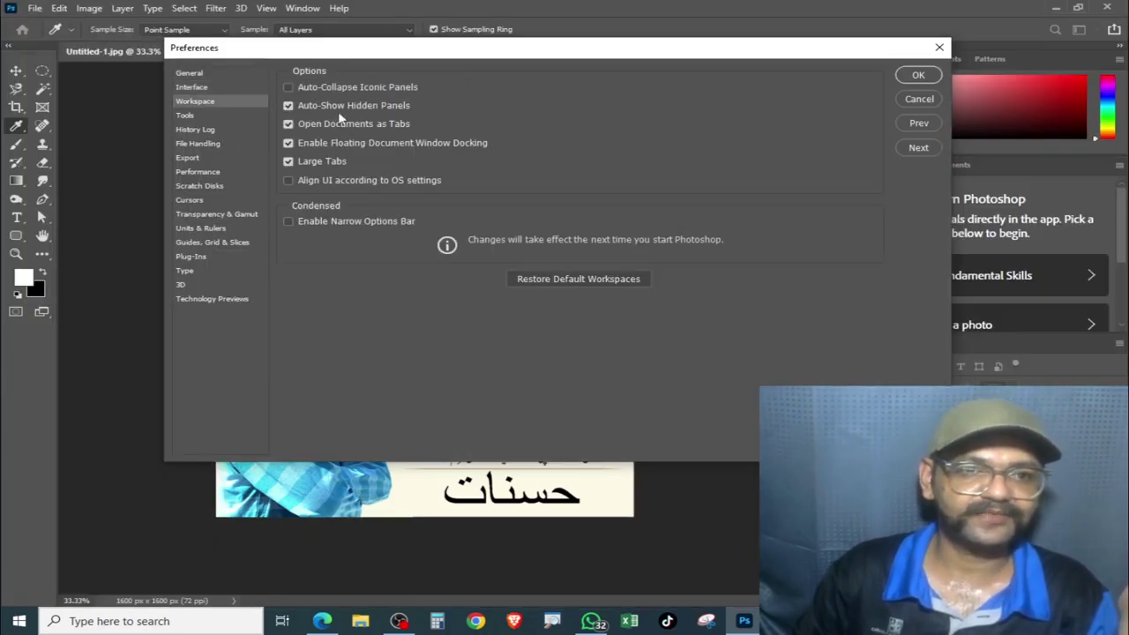
{"action": "left_click", "coordinate": [185, 115]}
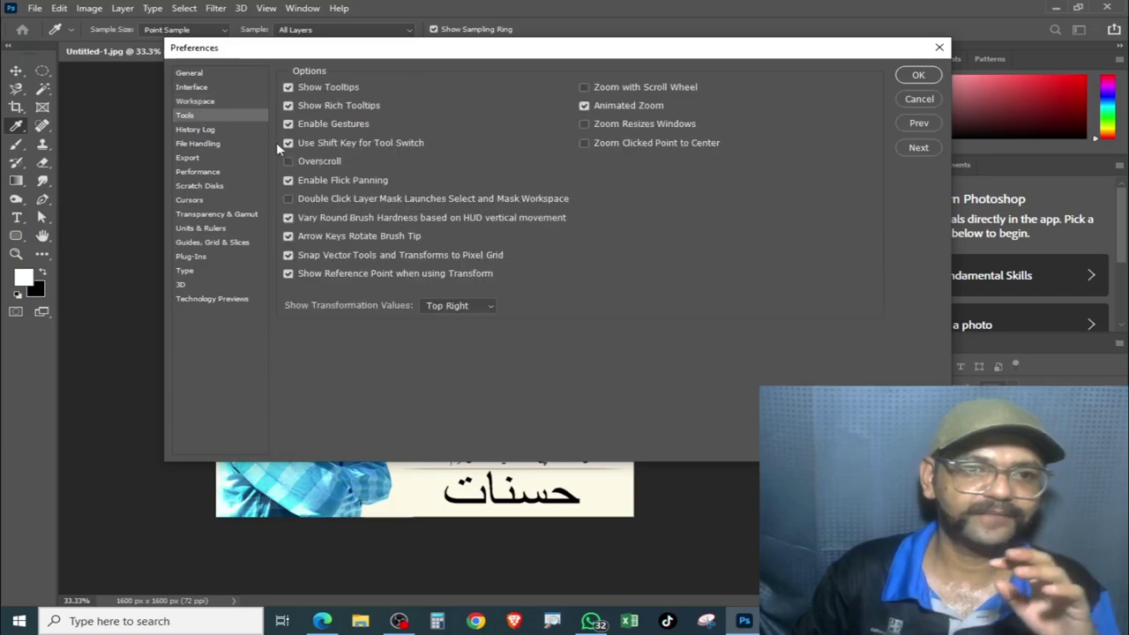
{"action": "left_click", "coordinate": [202, 130]}
{"action": "left_click", "coordinate": [209, 172]}
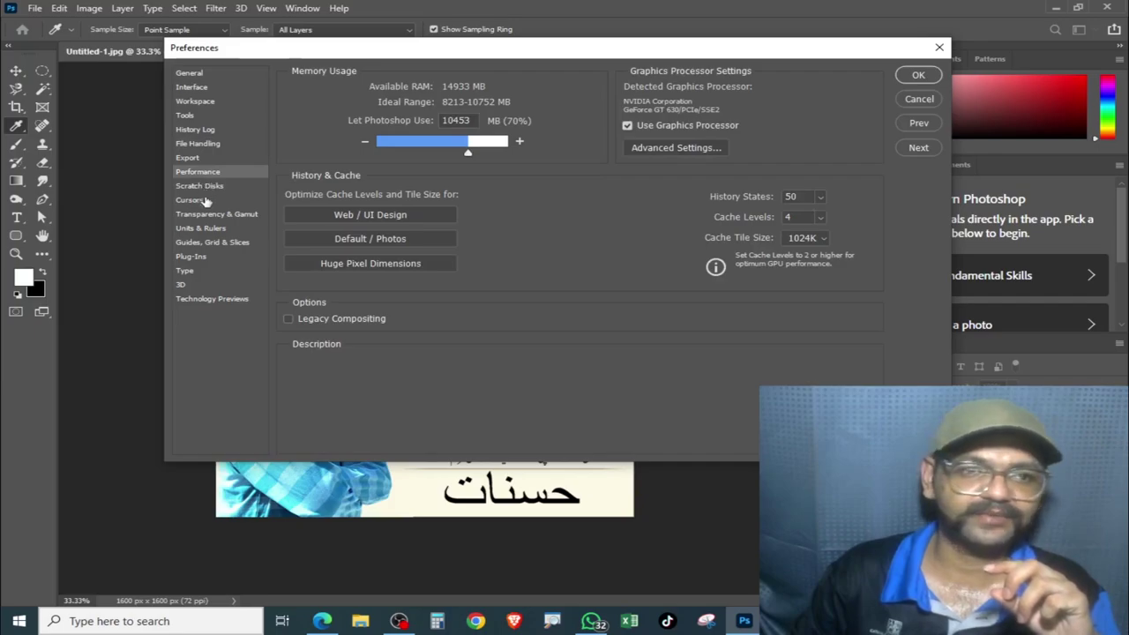
{"action": "left_click", "coordinate": [205, 188]}
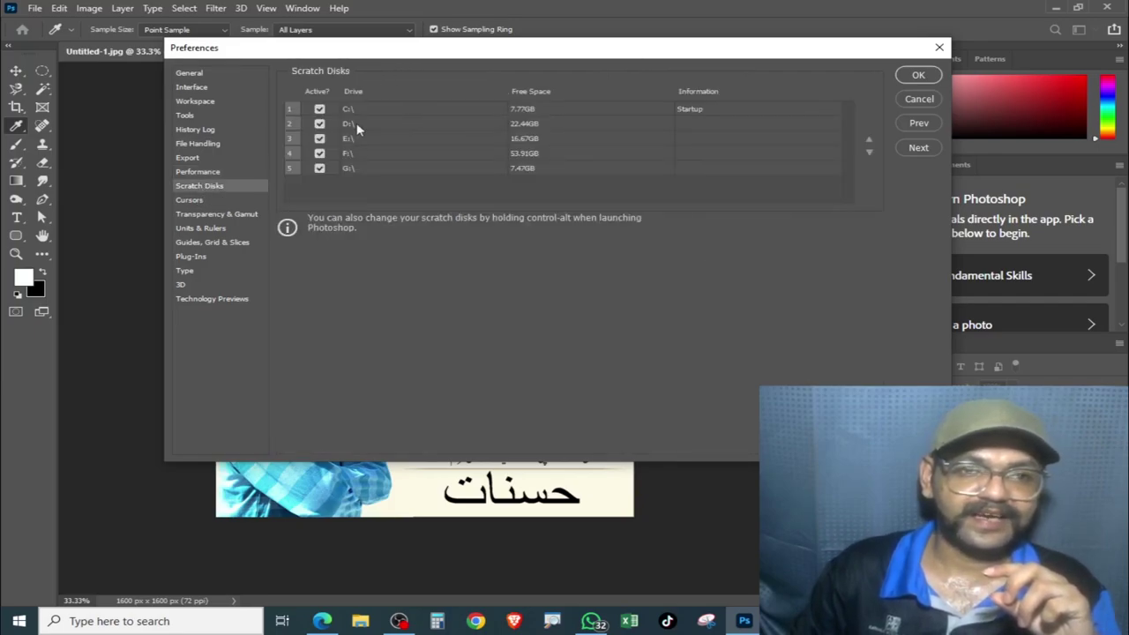
{"action": "left_click", "coordinate": [320, 137]}
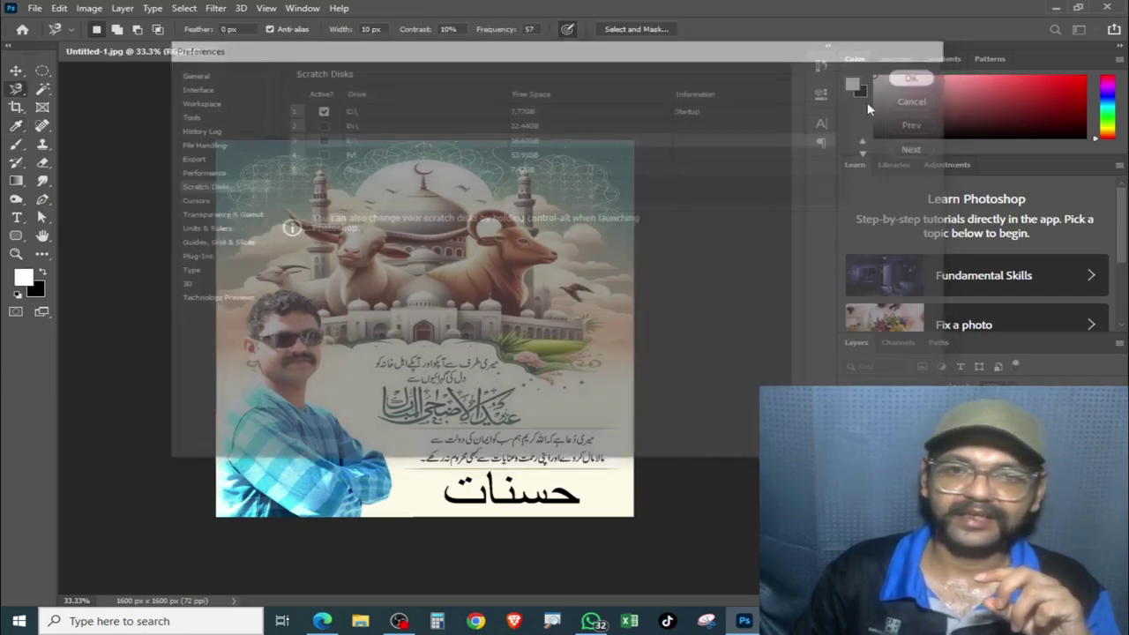
{"action": "key", "text": "Return"}
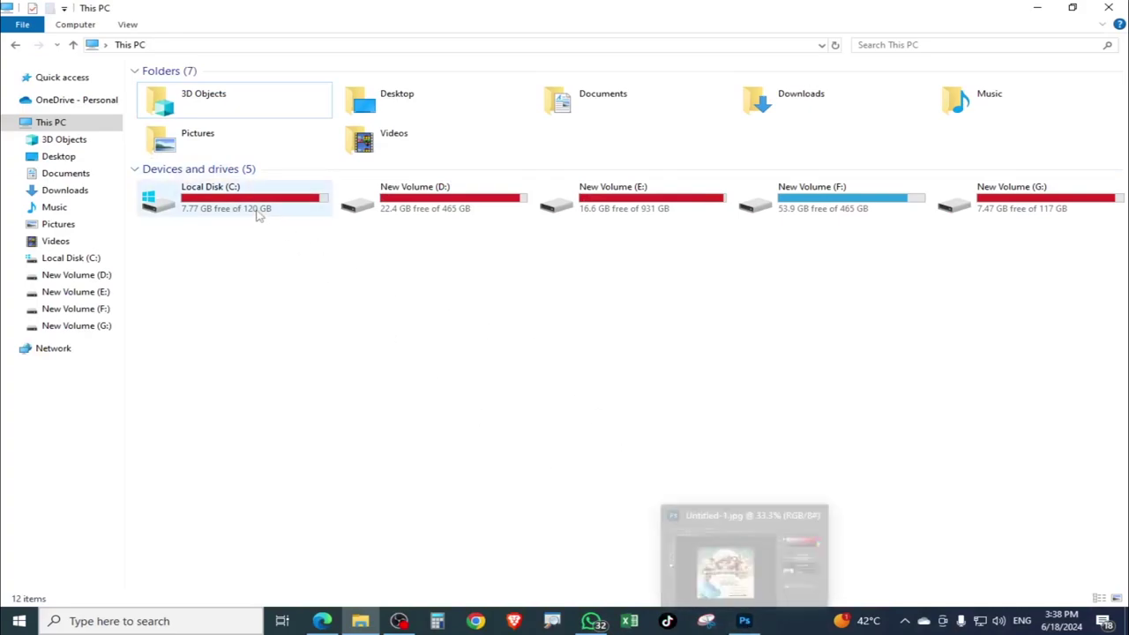
{"action": "left_click", "coordinate": [745, 621]}
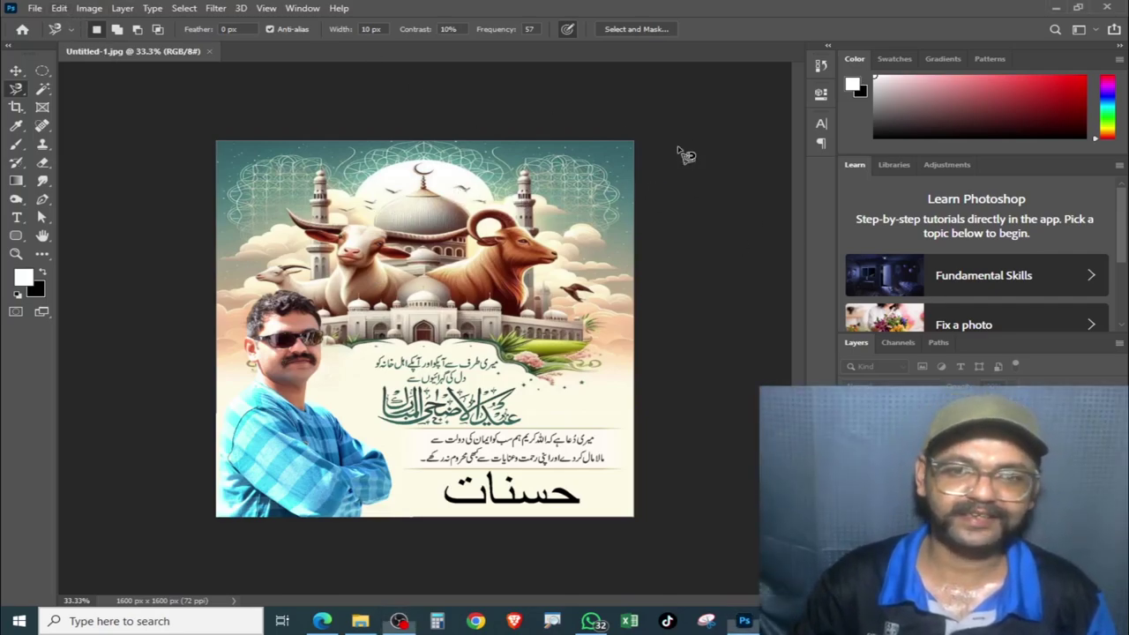
Reopen Preferences with Ctrl+K and tick E:\ and G:\ on the Scratch Disks page
{"action": "key", "text": "i"}
{"action": "key", "text": "ctrl+k"}
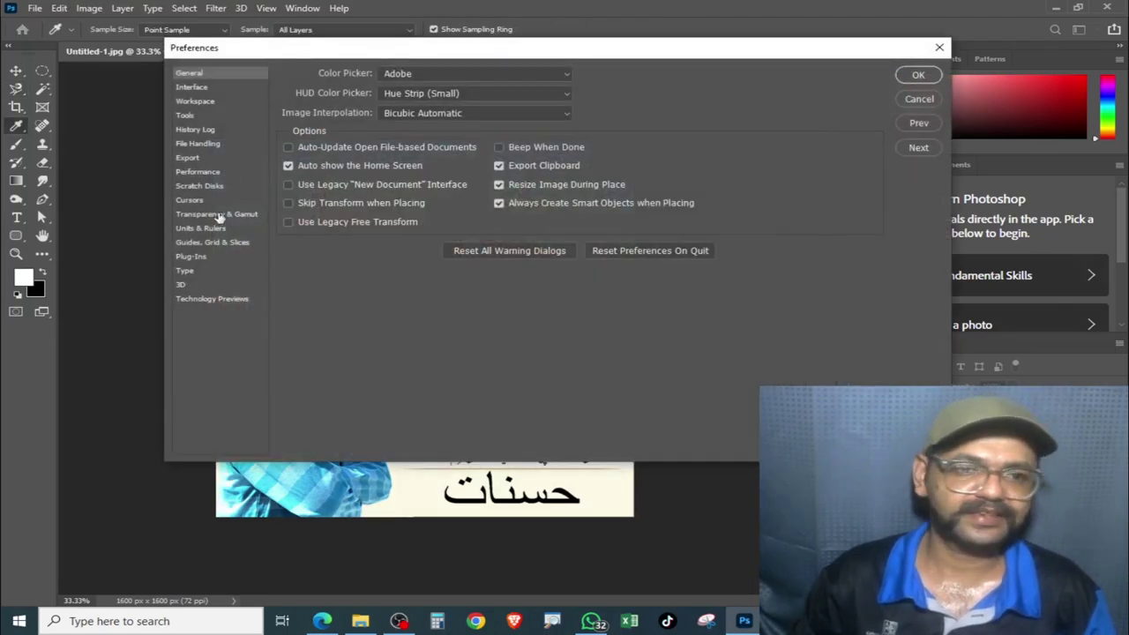
{"action": "left_click", "coordinate": [189, 159]}
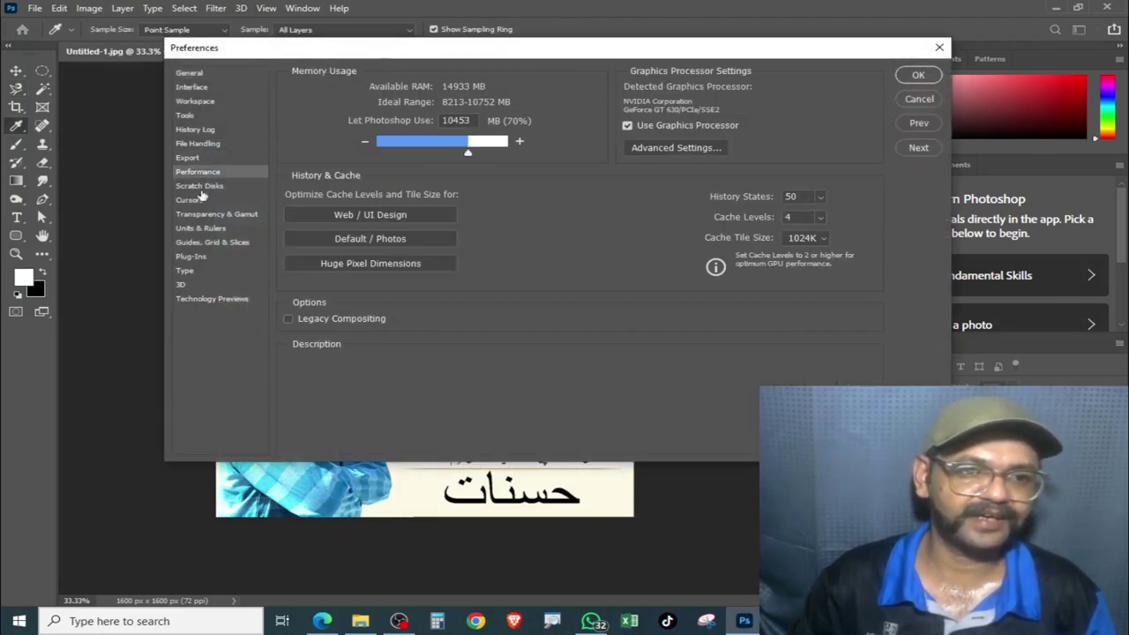
{"action": "left_click", "coordinate": [199, 187]}
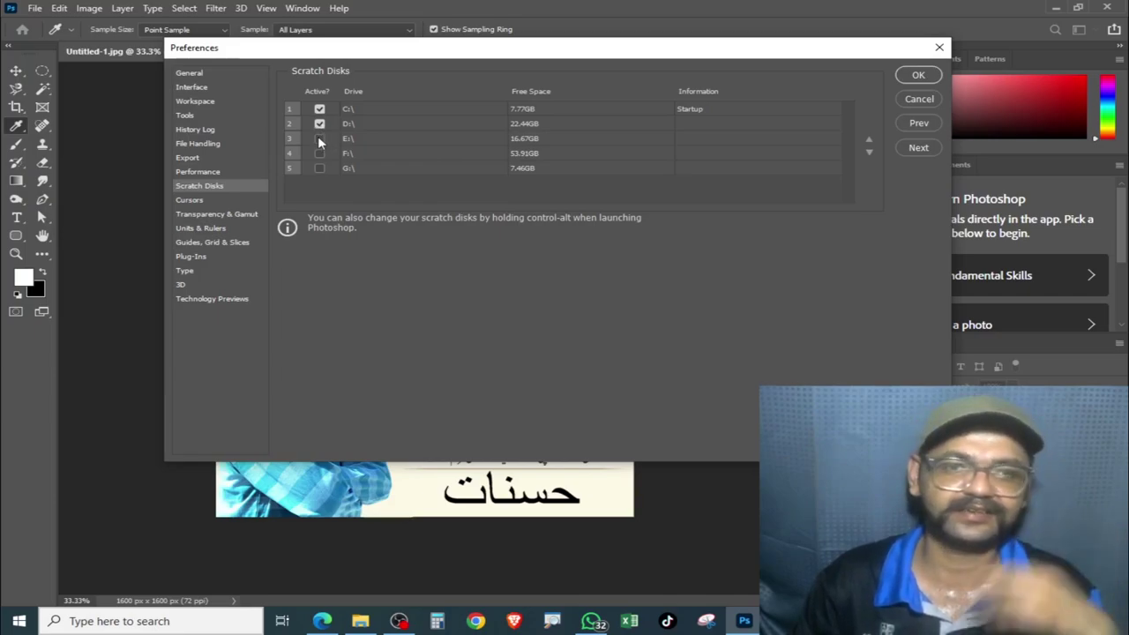
{"action": "left_click", "coordinate": [319, 139]}
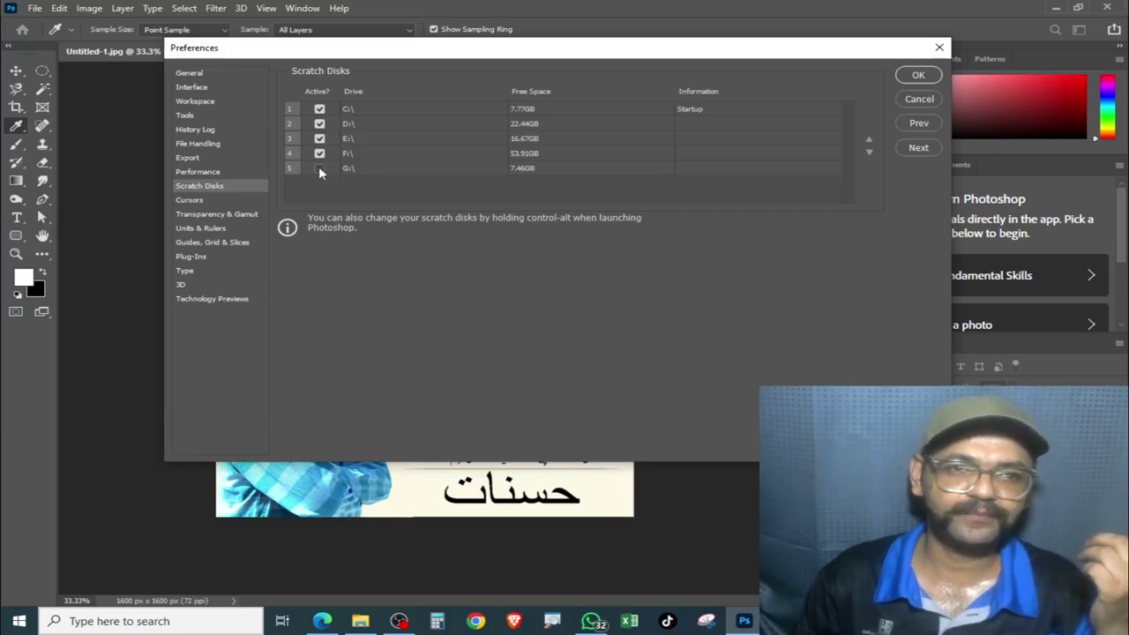
{"action": "left_click", "coordinate": [319, 169]}
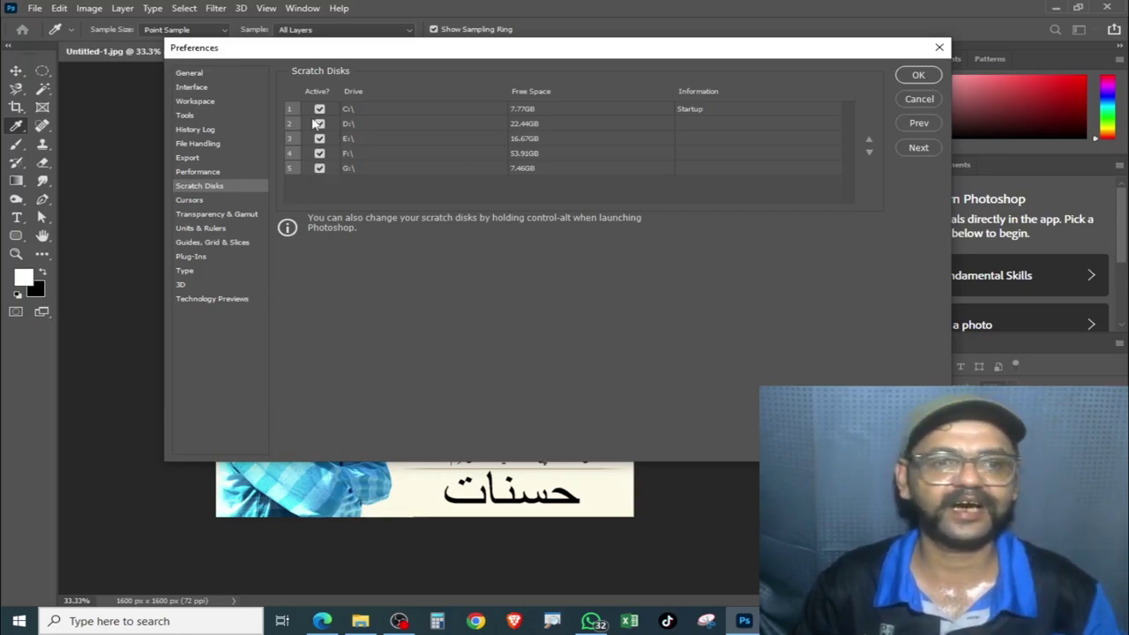
Compare drive space in File Explorer, then make sure E:\ and G:\ are active scratch disks
{"action": "left_click", "coordinate": [360, 621]}
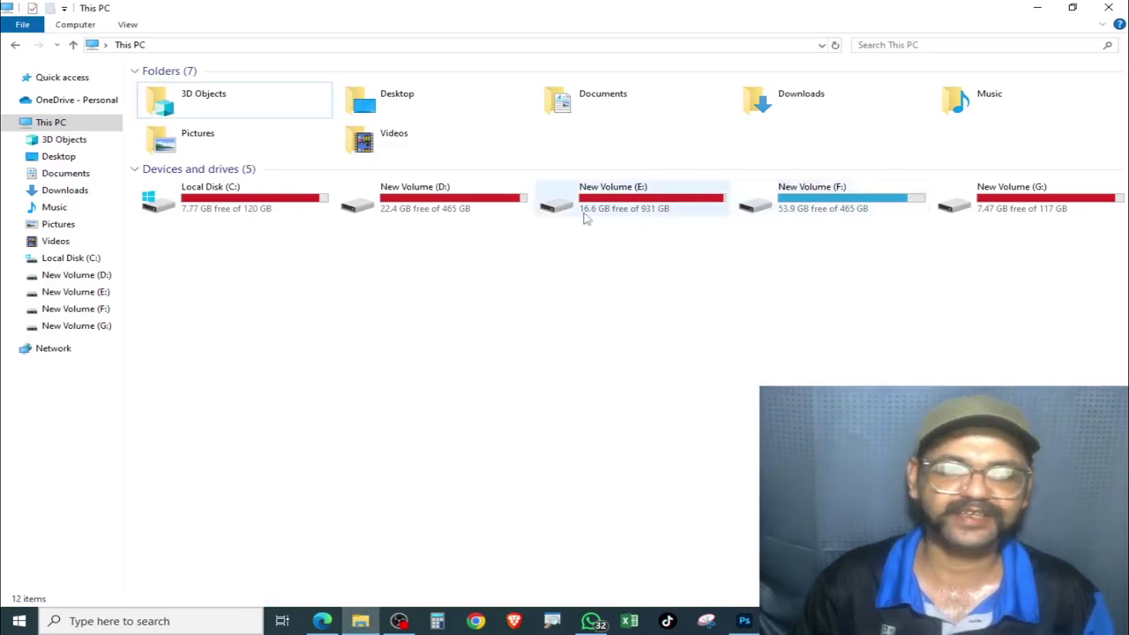
{"action": "key", "text": "alt+Tab"}
{"action": "left_click", "coordinate": [321, 143]}
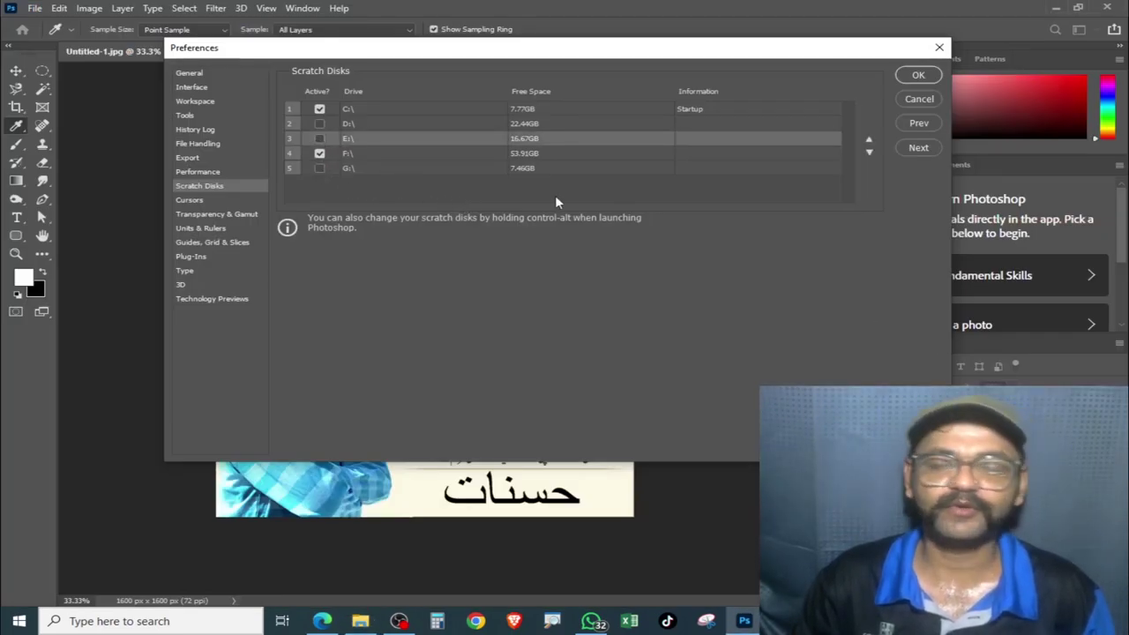
{"action": "left_click", "coordinate": [320, 168]}
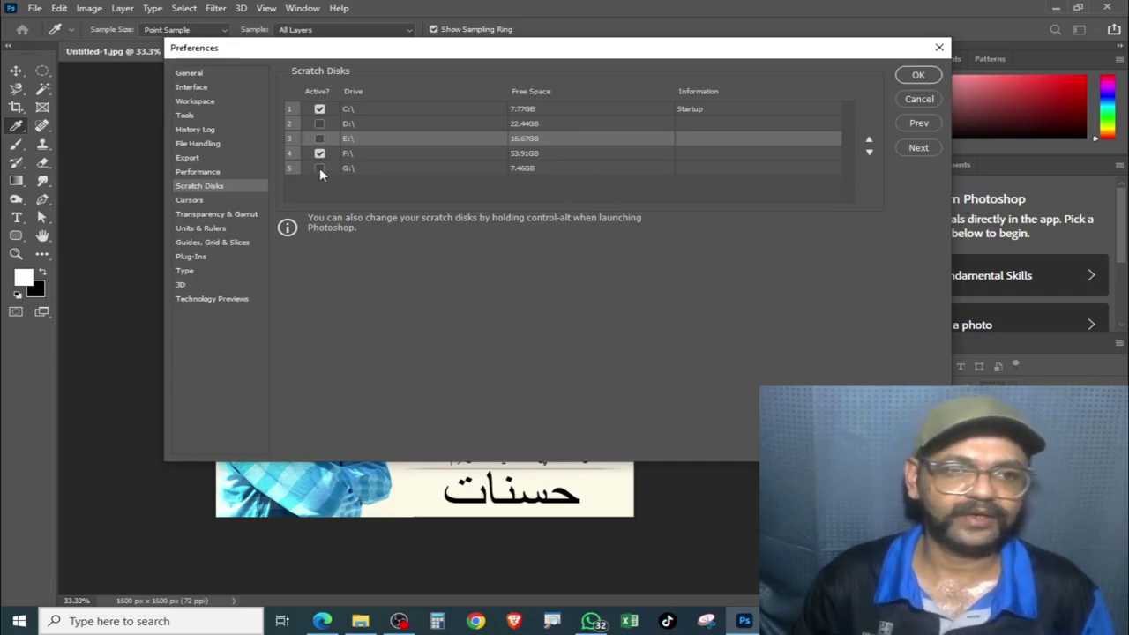
{"action": "left_click", "coordinate": [320, 139]}
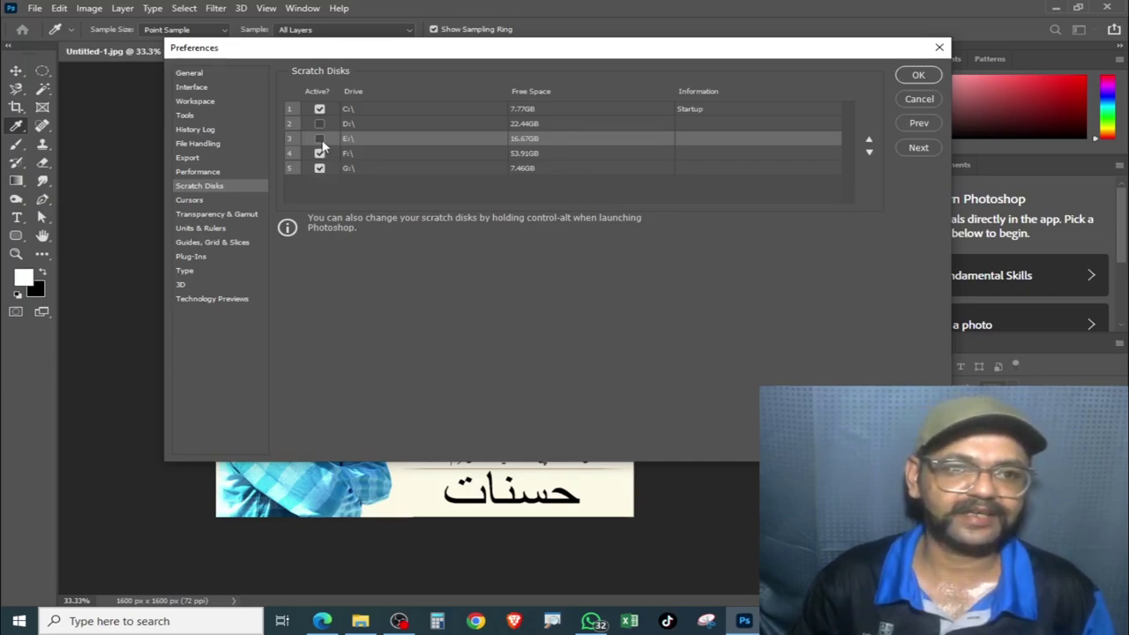
Review the Cursors, Units & Rulers, Guides, Plug-ins and Technology Previews pages, then close Preferences
{"action": "left_click", "coordinate": [189, 200]}
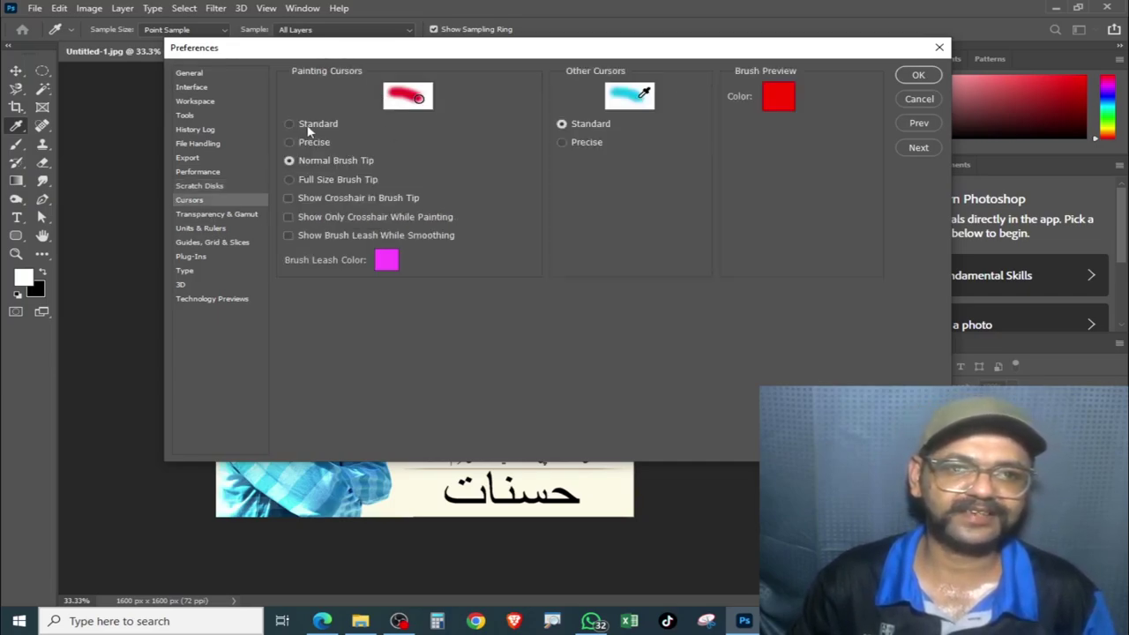
{"action": "left_click", "coordinate": [212, 216]}
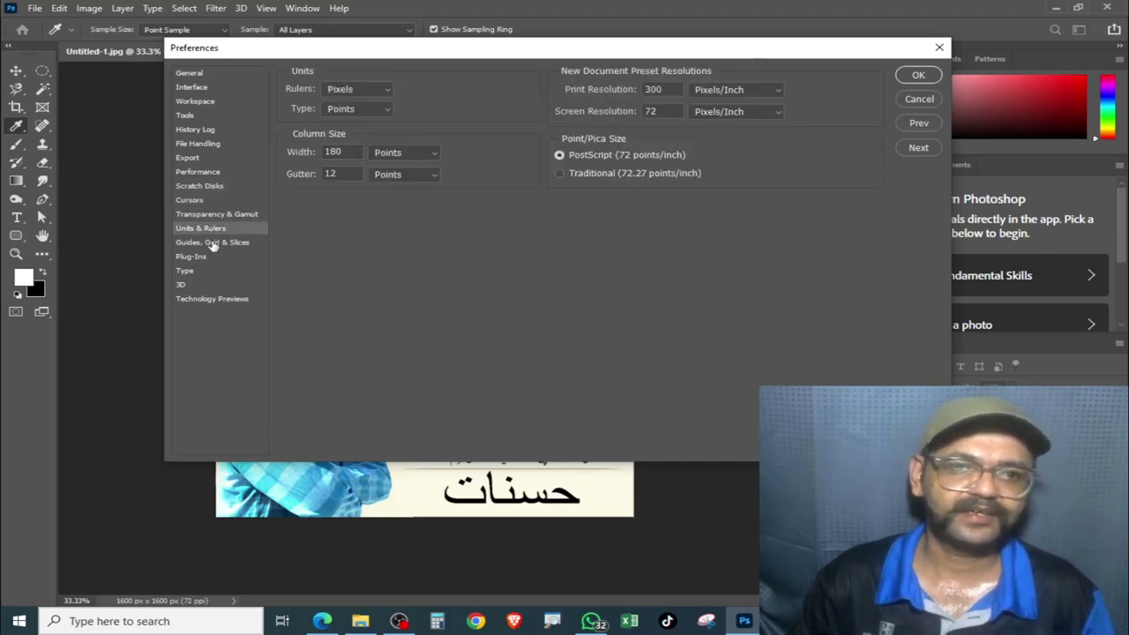
{"action": "left_click", "coordinate": [212, 243]}
{"action": "left_click", "coordinate": [193, 258]}
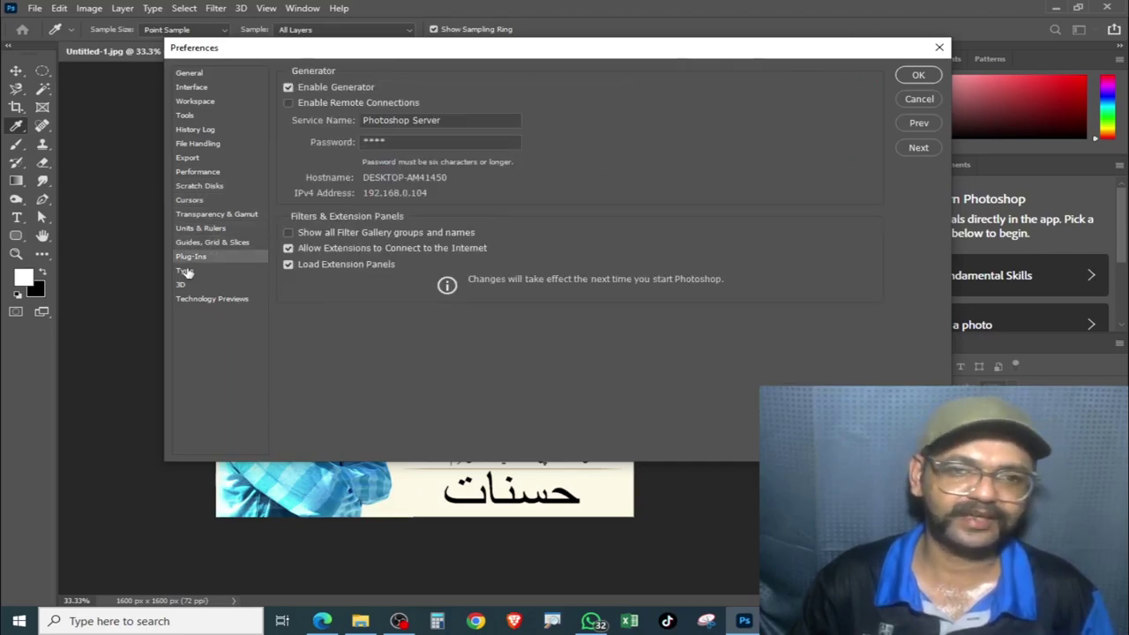
{"action": "left_click", "coordinate": [212, 298]}
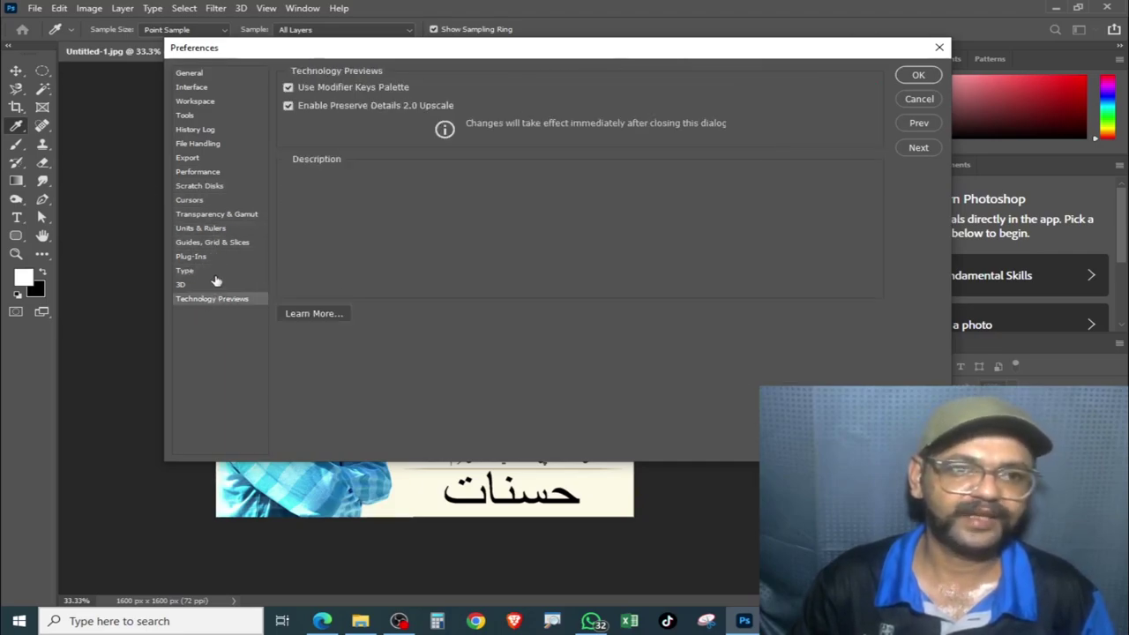
{"action": "left_click", "coordinate": [191, 86]}
{"action": "left_click", "coordinate": [185, 115]}
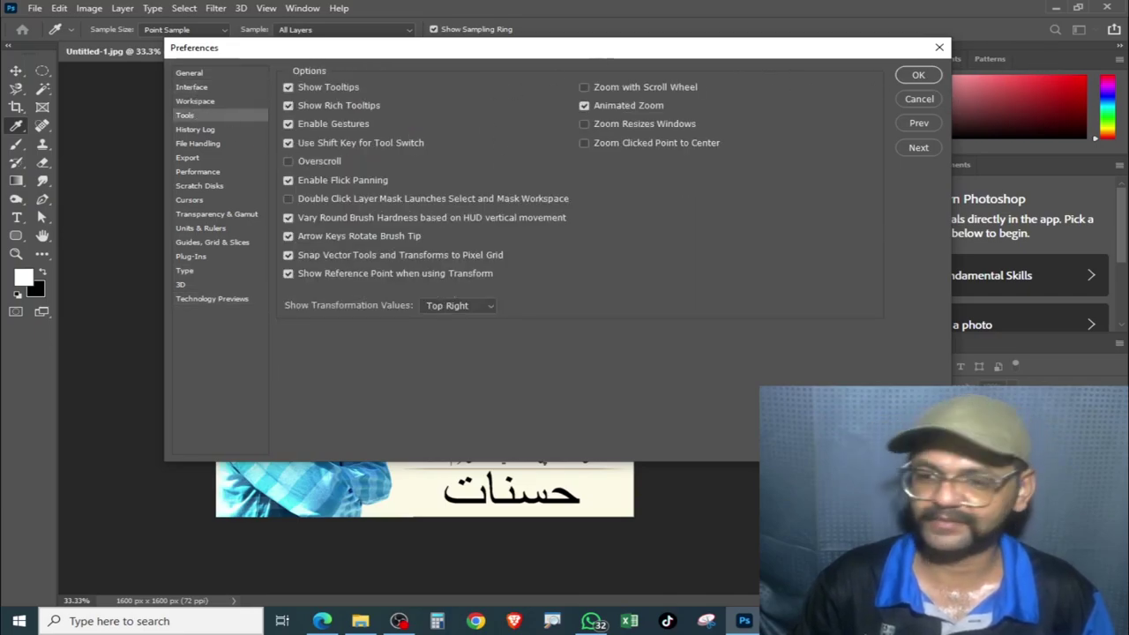
{"action": "left_click", "coordinate": [918, 75]}
{"action": "key", "text": "l"}
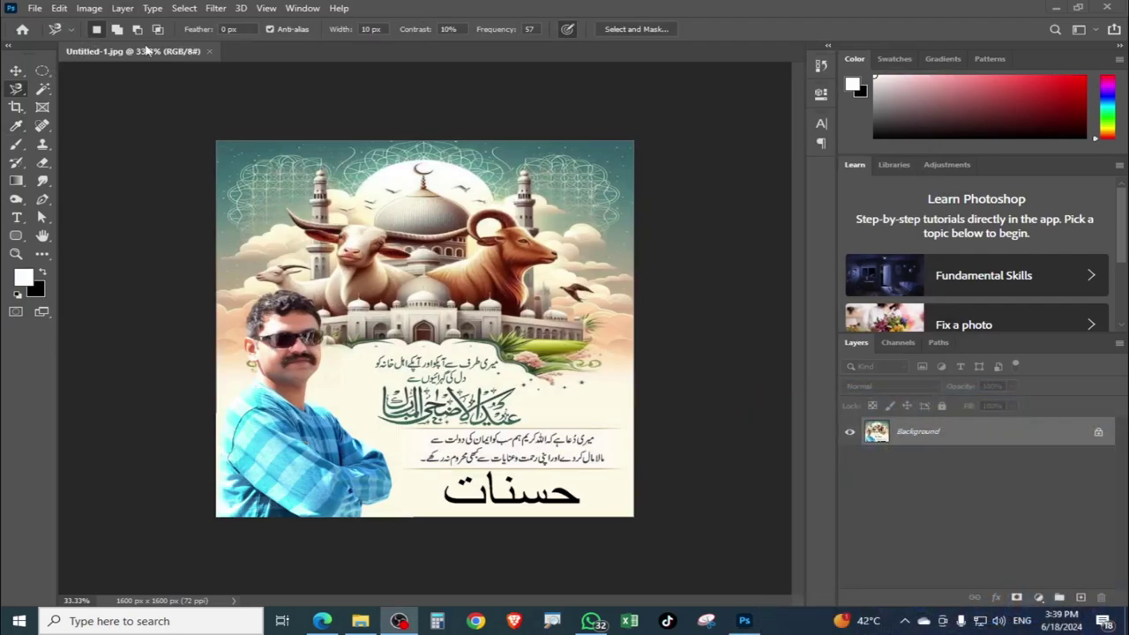
Create a new document from the 5 × 5 in @ 300 ppi recent preset
{"action": "left_click", "coordinate": [36, 8]}
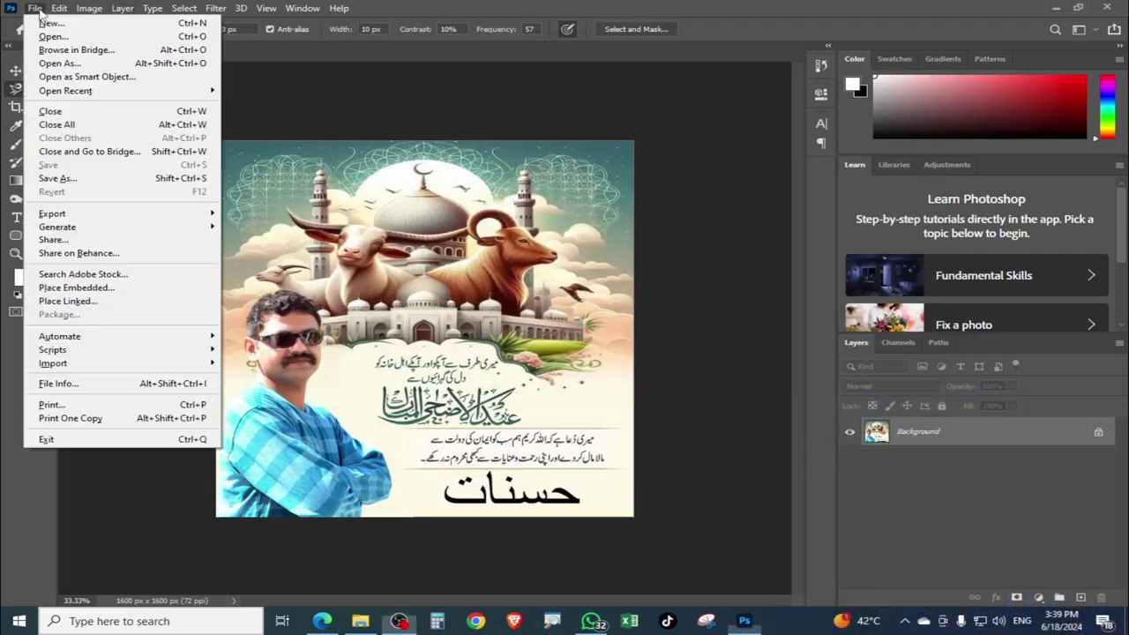
{"action": "left_click", "coordinate": [92, 27]}
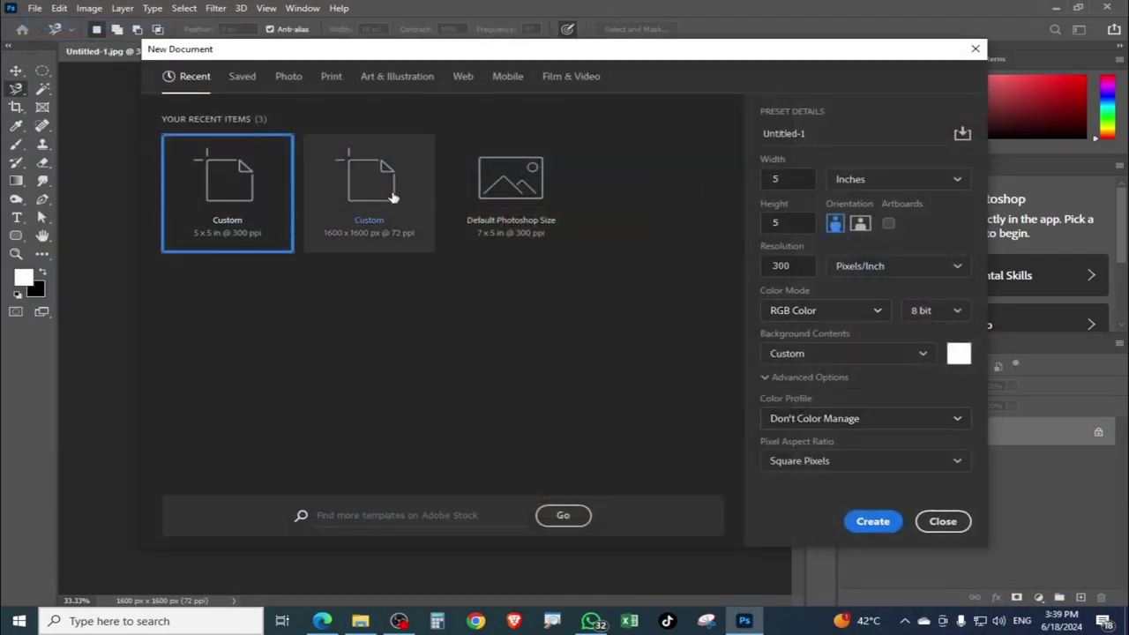
{"action": "left_click", "coordinate": [872, 522]}
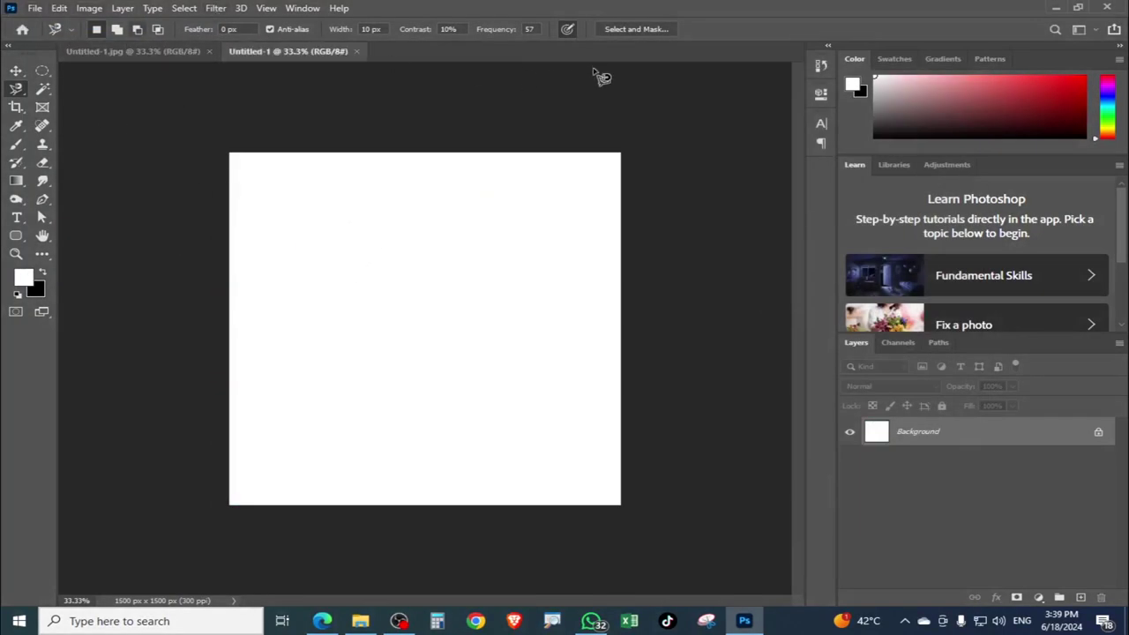
Select the Polygonal Lasso tool, then switch to the Brush tool
{"action": "left_click", "coordinate": [16, 70]}
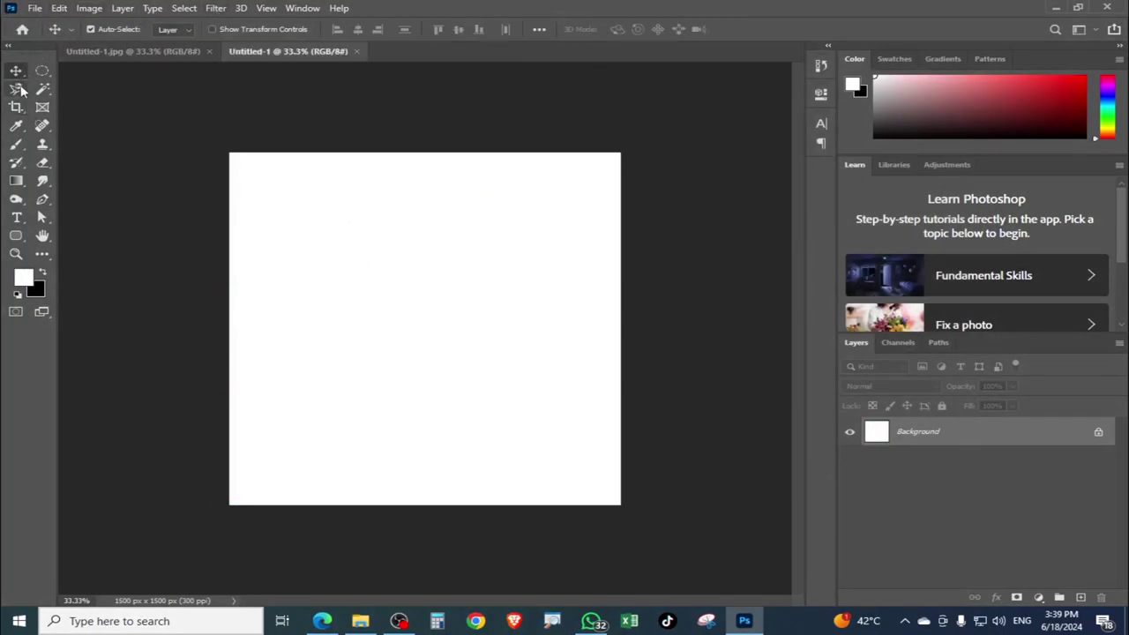
{"action": "left_click_drag", "start_coordinate": [16, 88], "coordinate": [113, 108]}
{"action": "left_click", "coordinate": [113, 104]}
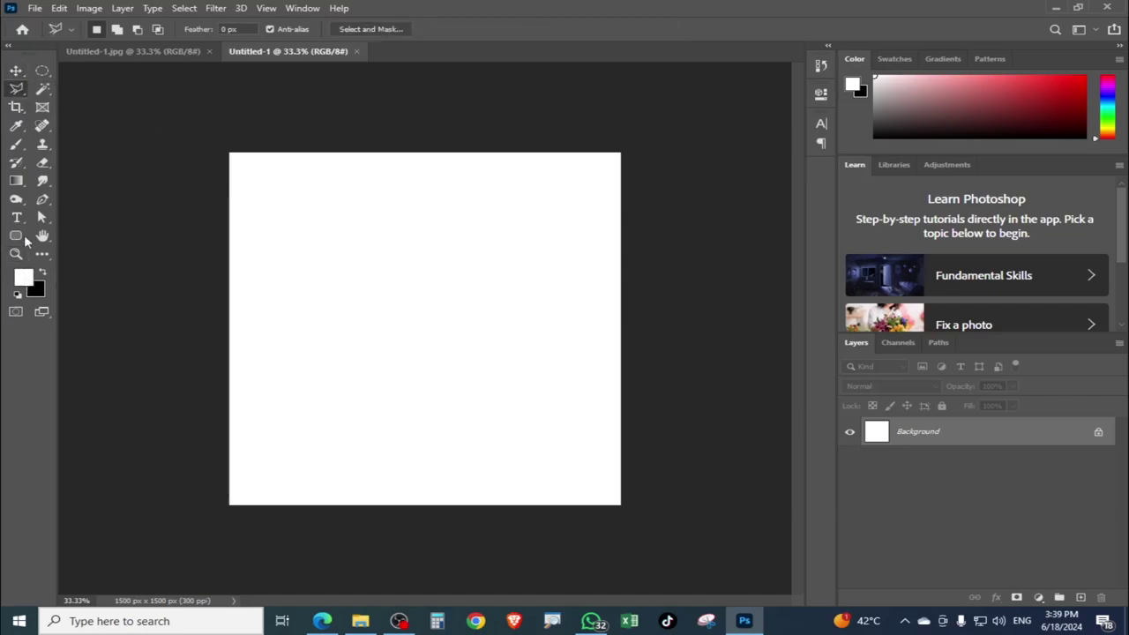
{"action": "key", "text": "b"}
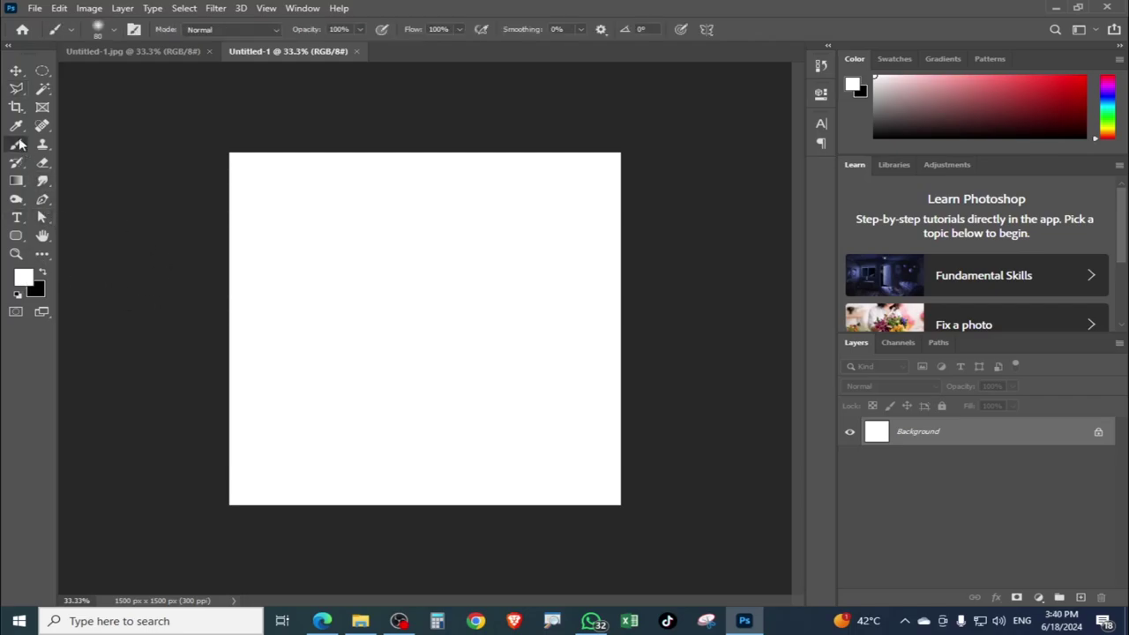
Set the foreground colour to red (ff0000)
{"action": "left_click", "coordinate": [27, 279]}
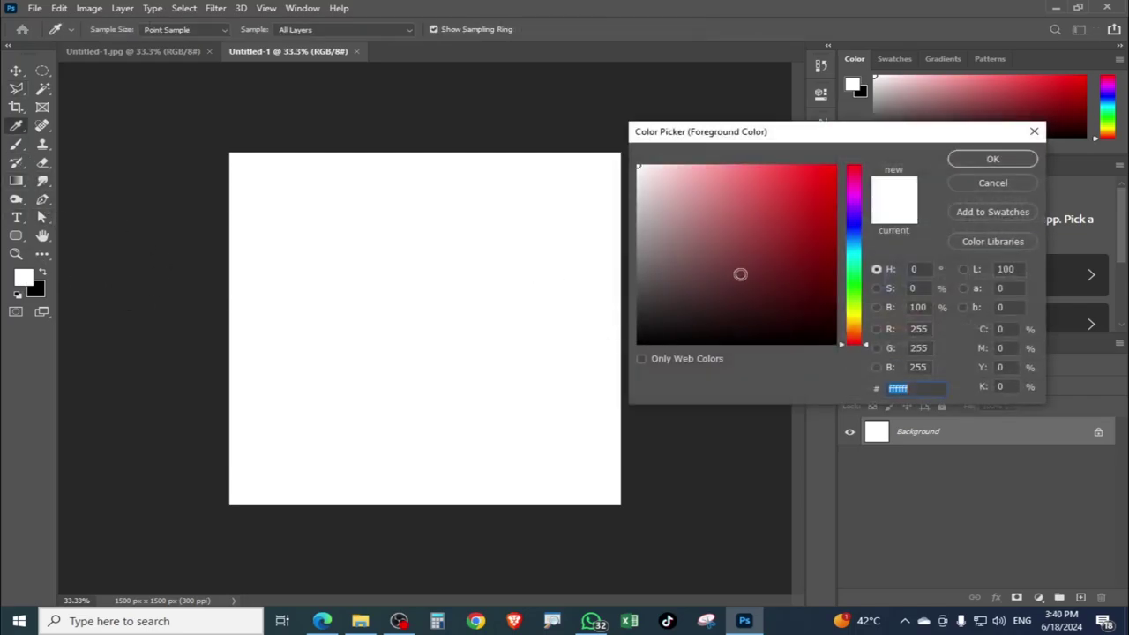
{"action": "type", "text": "ff0000"}
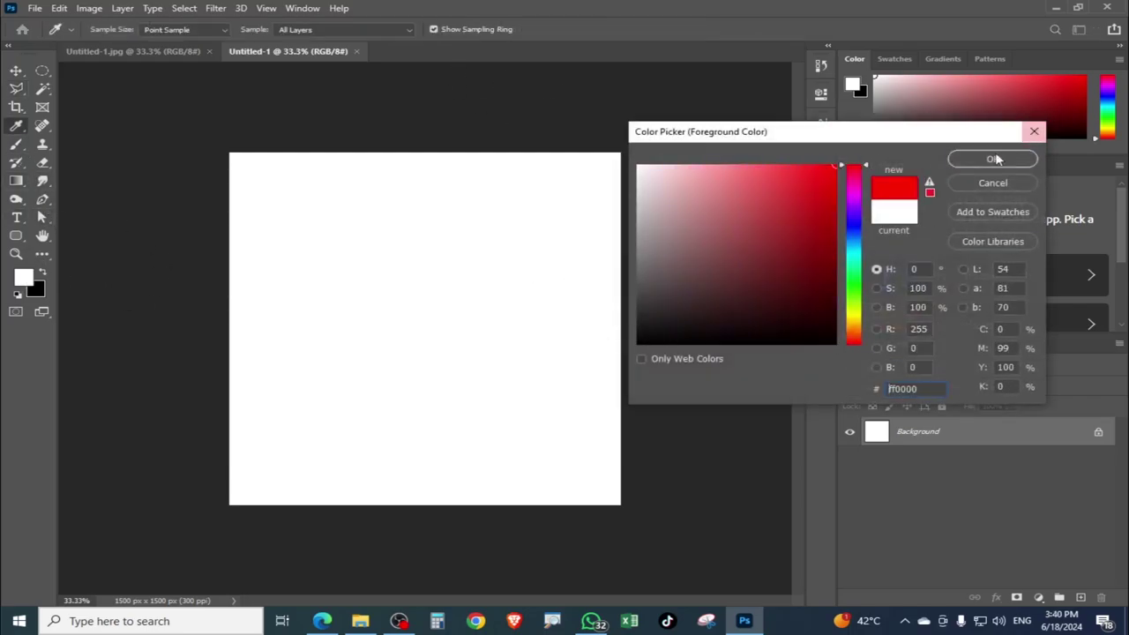
{"action": "left_click", "coordinate": [993, 159]}
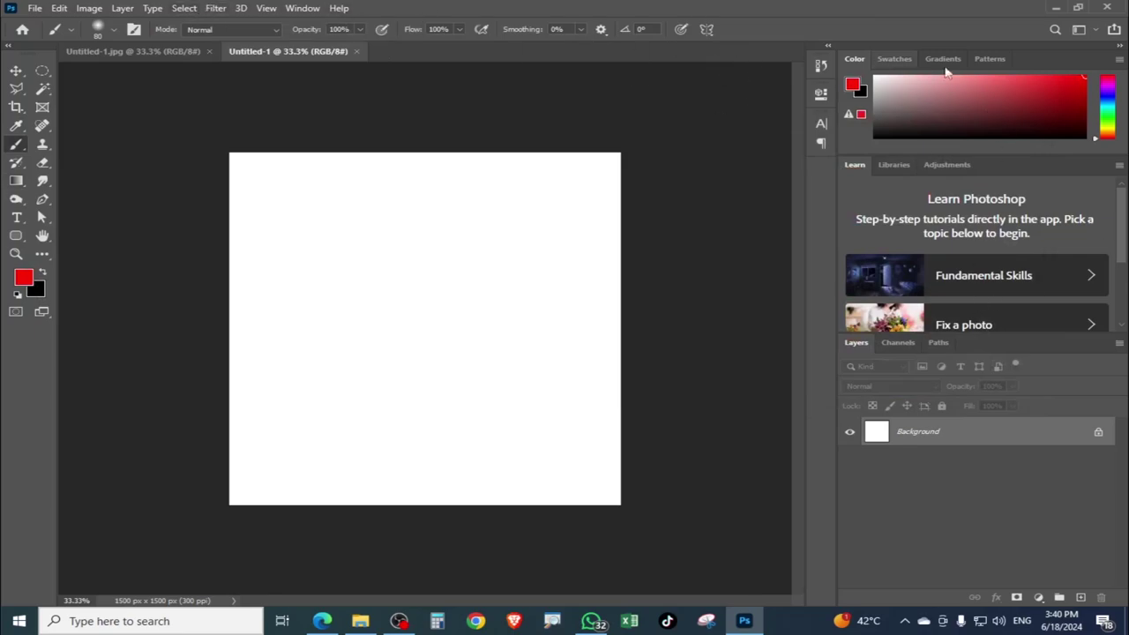
Show and enlarge the History panel, then paint two red strokes on the canvas
{"action": "left_click", "coordinate": [314, 9]}
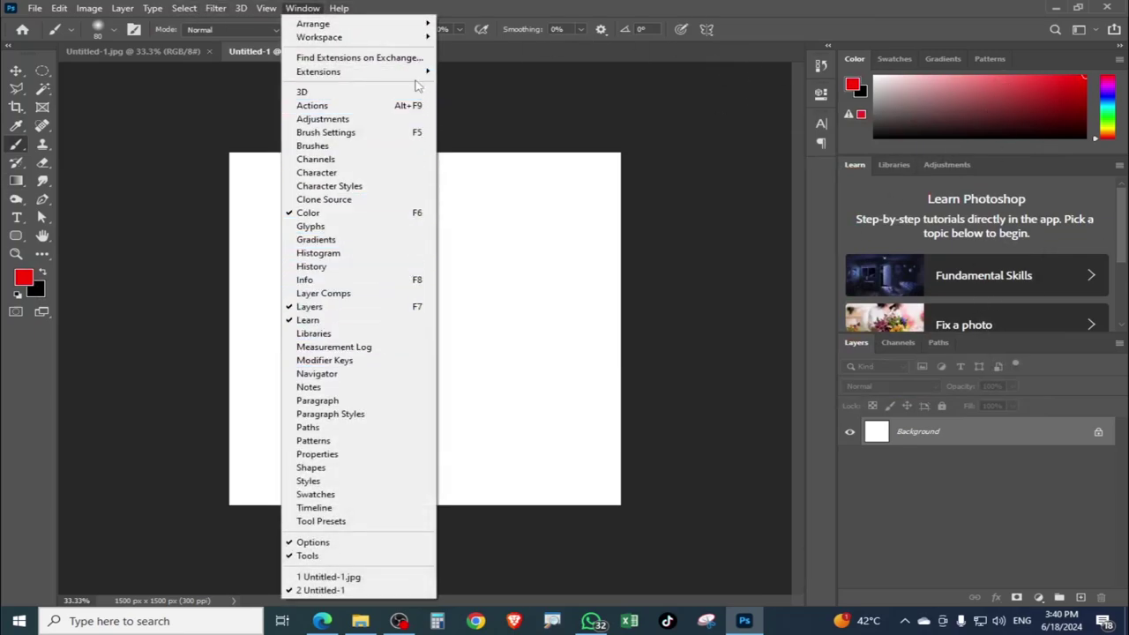
{"action": "left_click", "coordinate": [395, 265]}
{"action": "left_click_drag", "start_coordinate": [737, 154], "coordinate": [741, 209]}
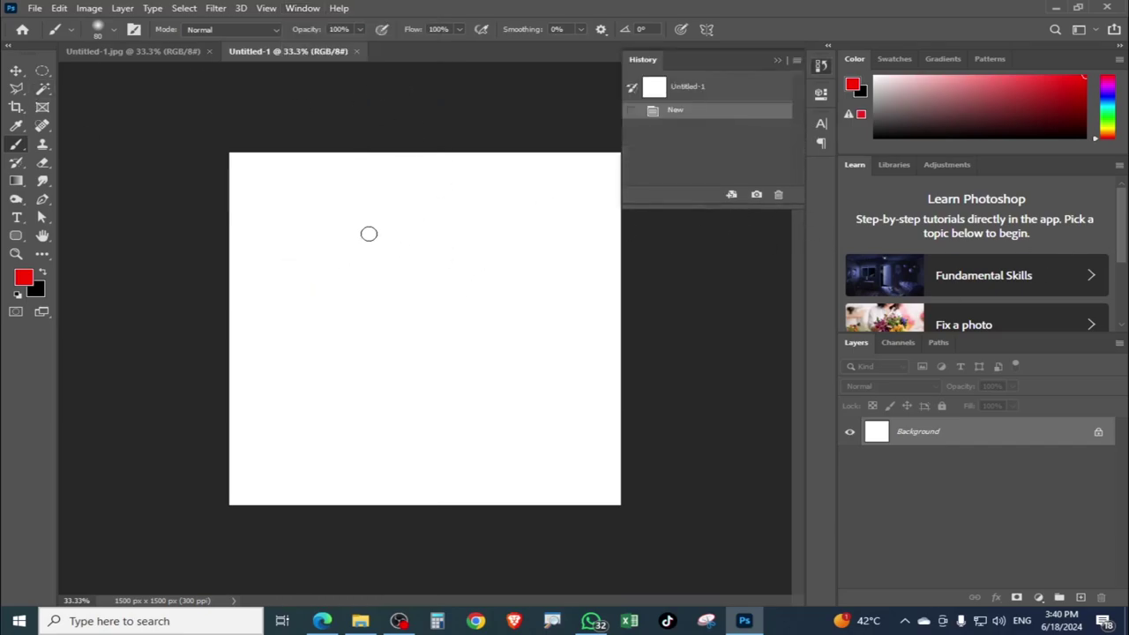
{"action": "left_click_drag", "start_coordinate": [290, 227], "coordinate": [411, 340]}
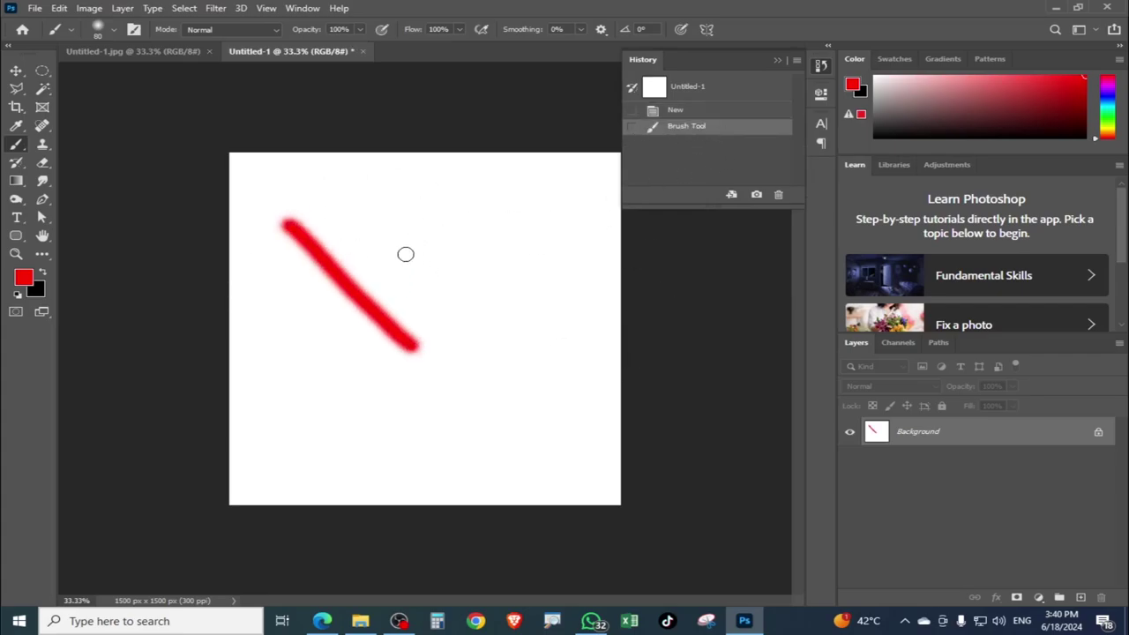
{"action": "left_click_drag", "start_coordinate": [386, 223], "coordinate": [527, 370]}
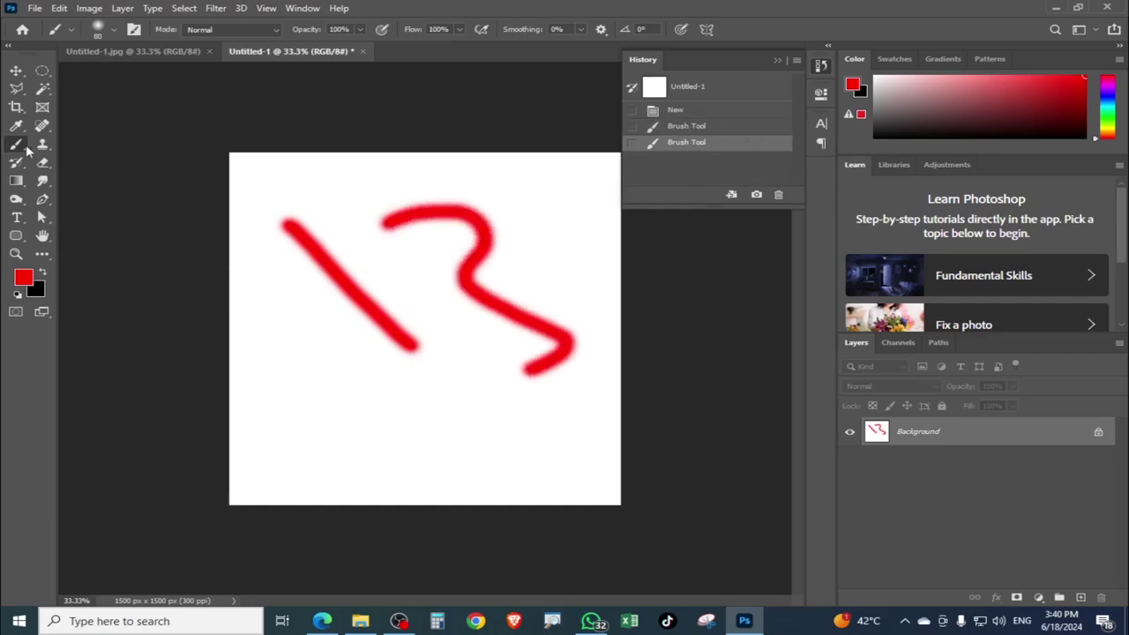
Crop away the top of the canvas, leaving a 1500 × 816 px strip
{"action": "left_click", "coordinate": [16, 106]}
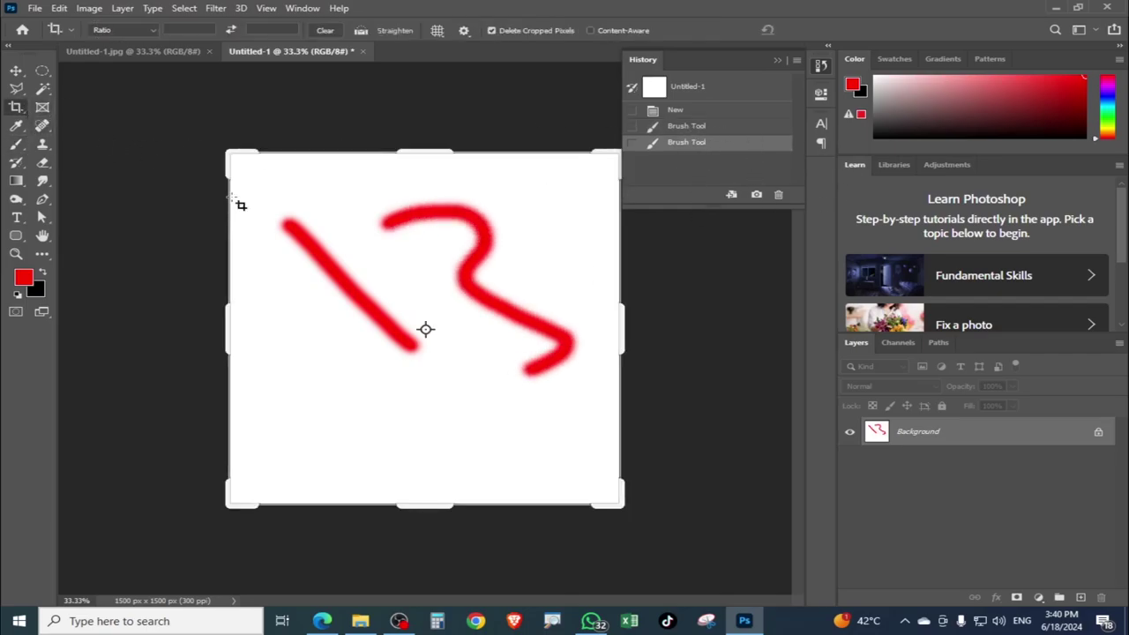
{"action": "left_click_drag", "start_coordinate": [425, 153], "coordinate": [439, 296]}
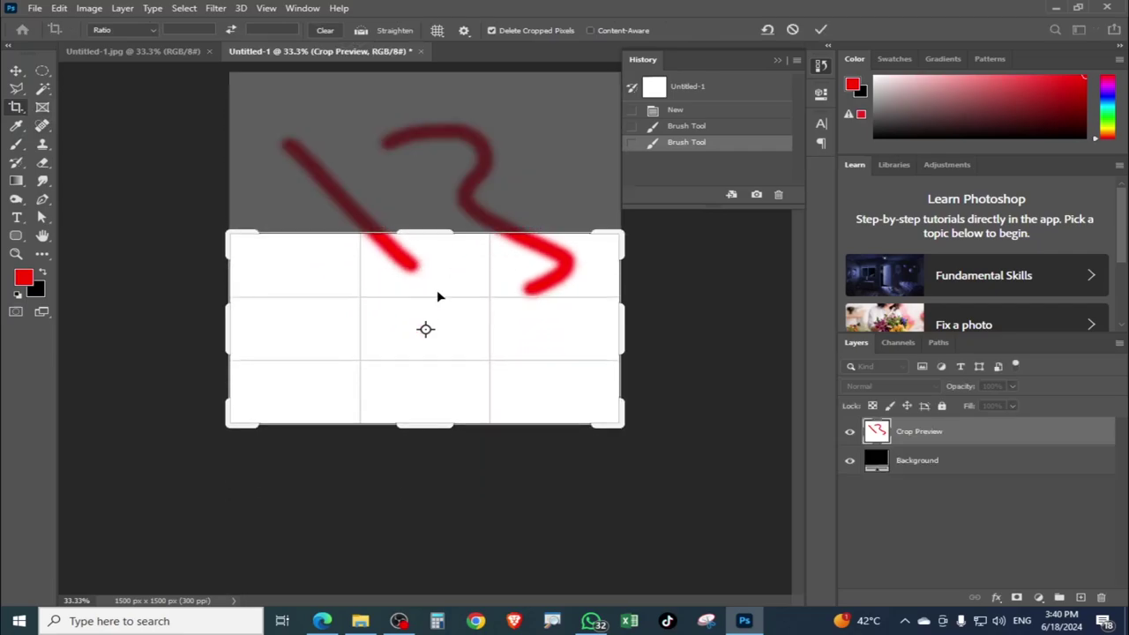
{"action": "key", "text": "Return"}
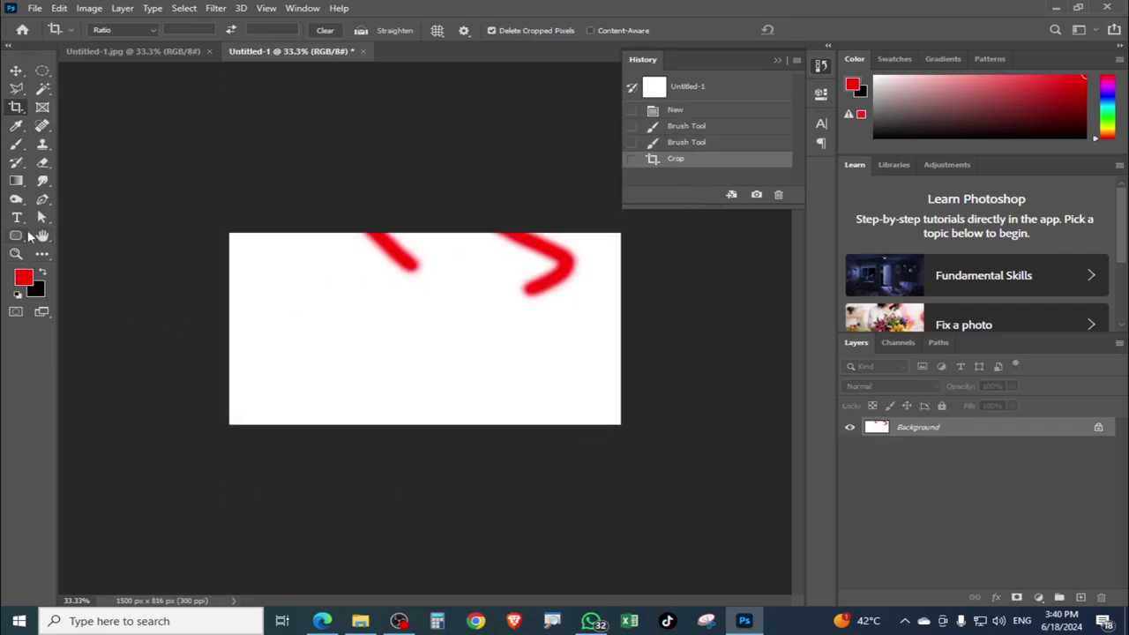
Add the text 'hshbdsad' and move it toward the upper left of the canvas
{"action": "left_click", "coordinate": [319, 332]}
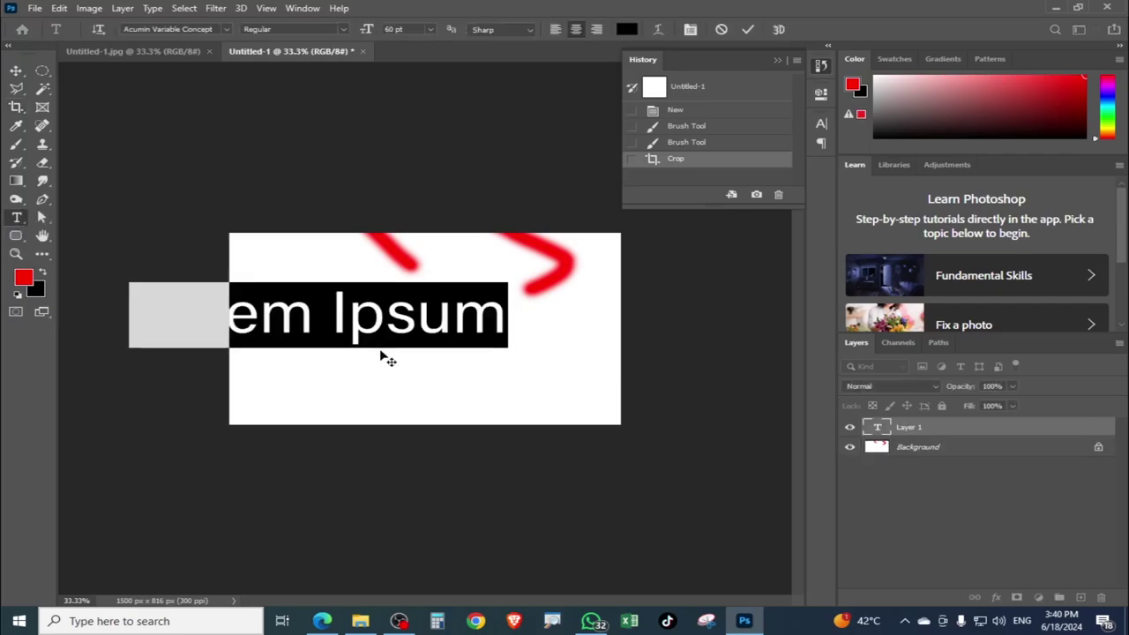
{"action": "type", "text": "hshbdsad"}
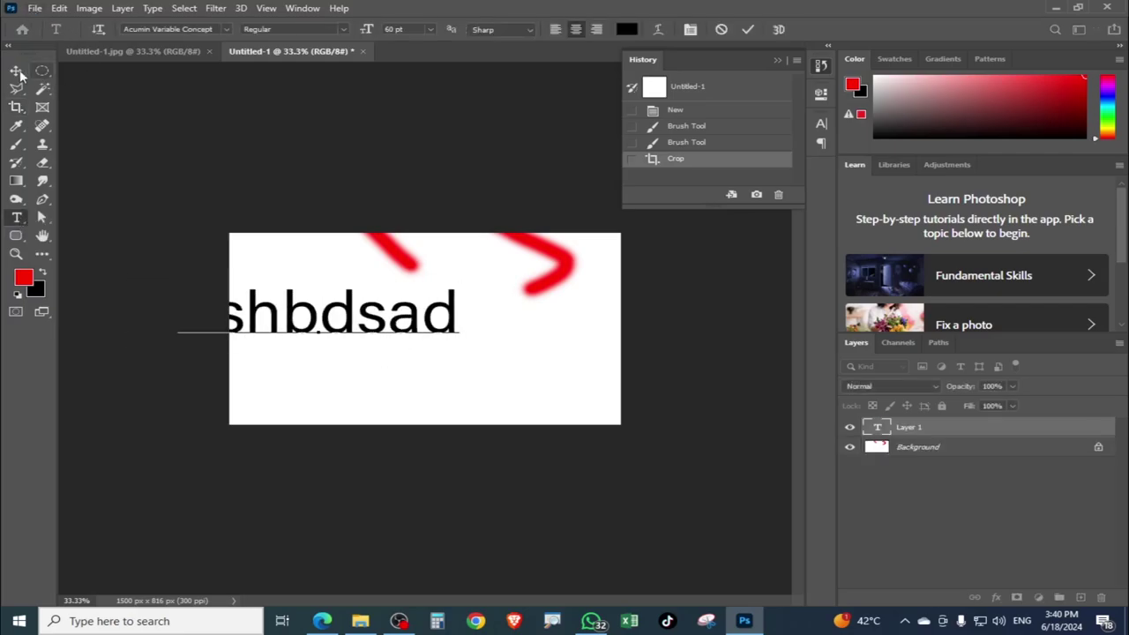
{"action": "left_click", "coordinate": [17, 73]}
{"action": "left_click_drag", "start_coordinate": [458, 337], "coordinate": [548, 366]}
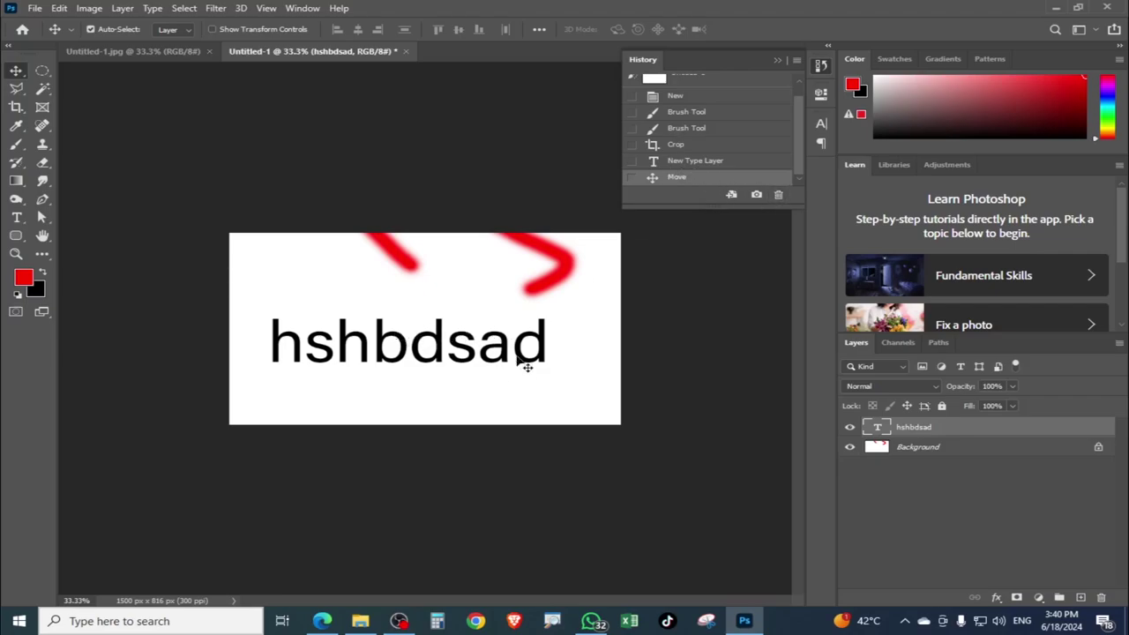
{"action": "left_click_drag", "start_coordinate": [540, 358], "coordinate": [511, 322]}
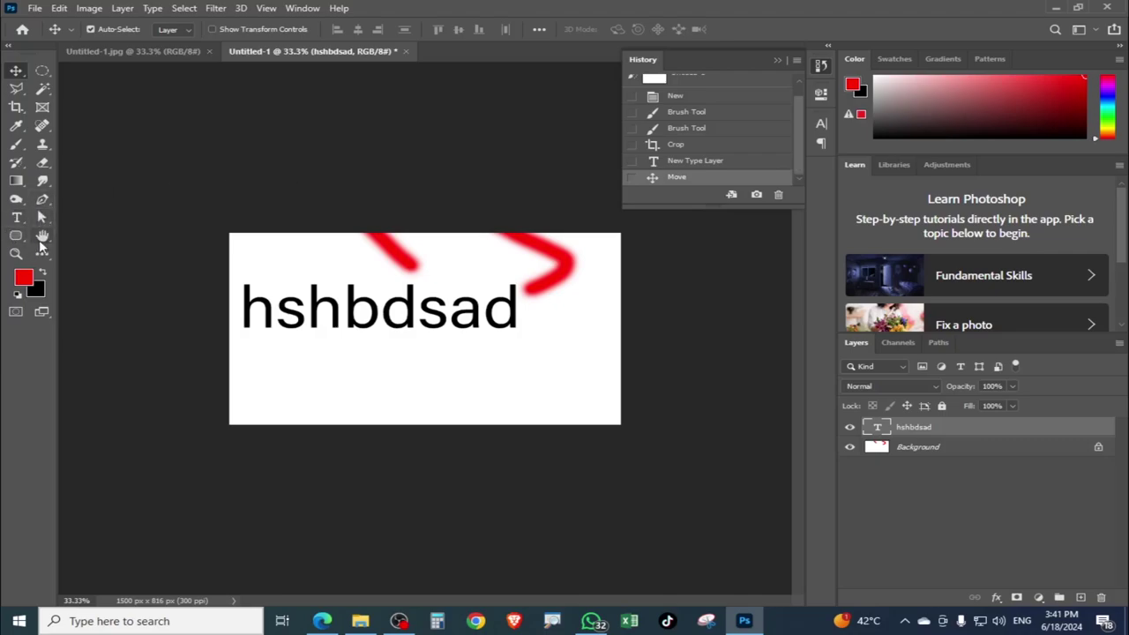
Draw an elliptical selection near the canvas bottom, then step History back to the first brush stroke
{"action": "left_click", "coordinate": [42, 70]}
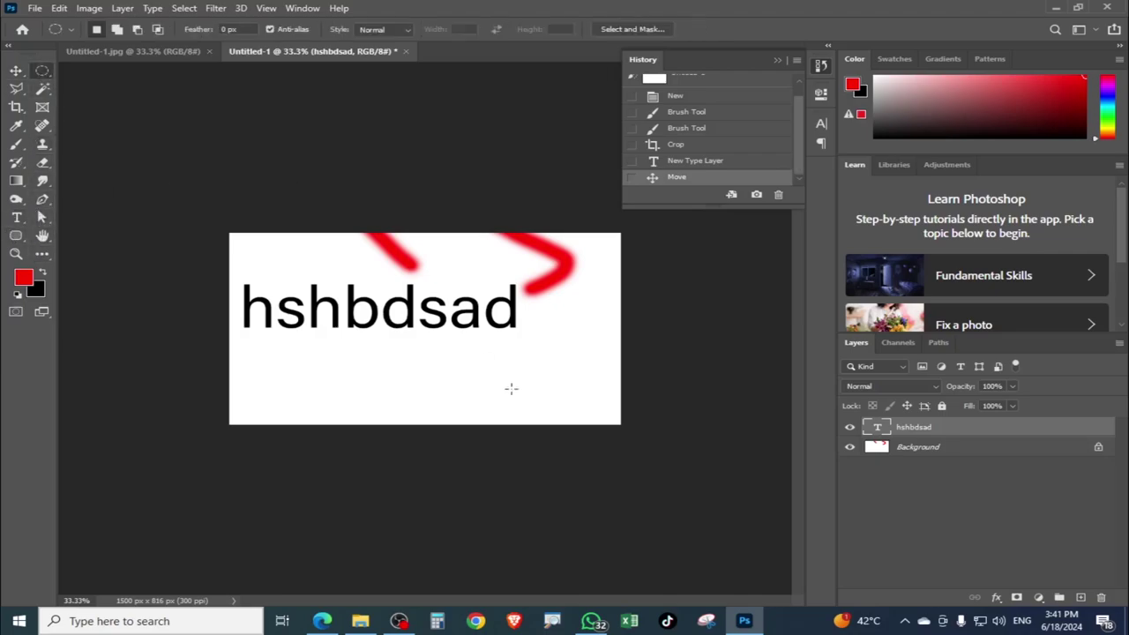
{"action": "left_click_drag", "start_coordinate": [371, 352], "coordinate": [519, 423]}
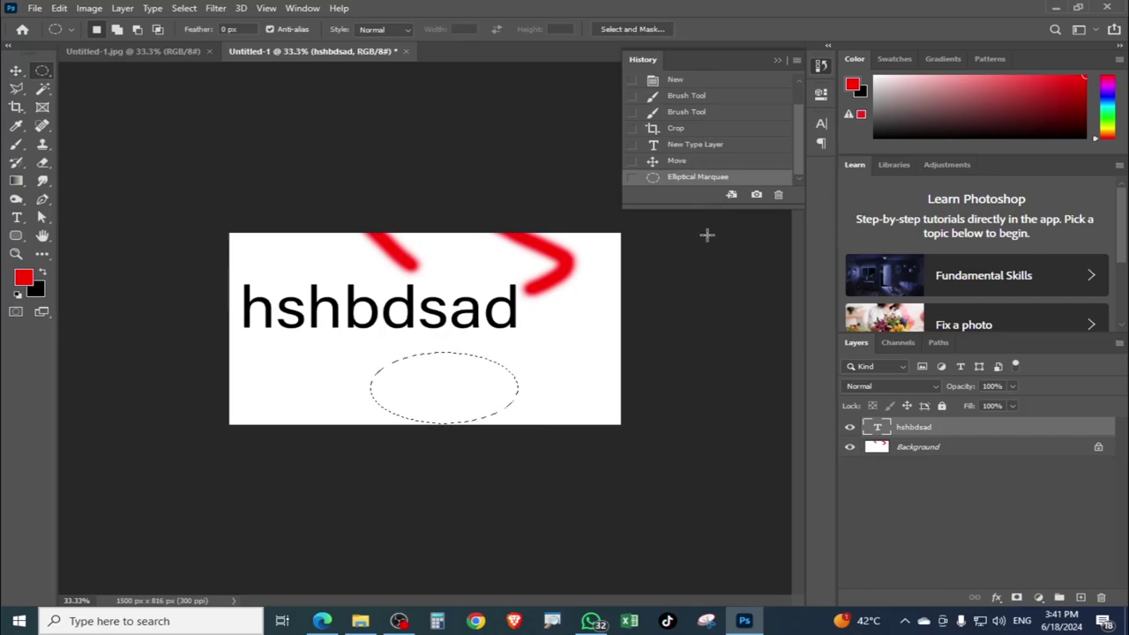
{"action": "left_click", "coordinate": [679, 146]}
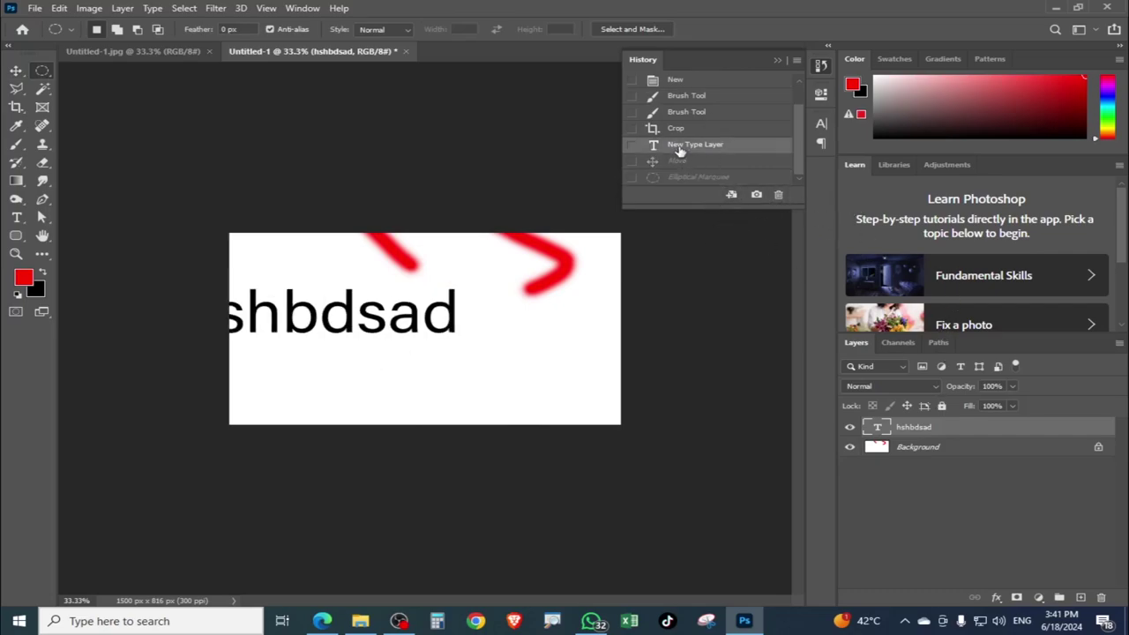
{"action": "left_click", "coordinate": [678, 130]}
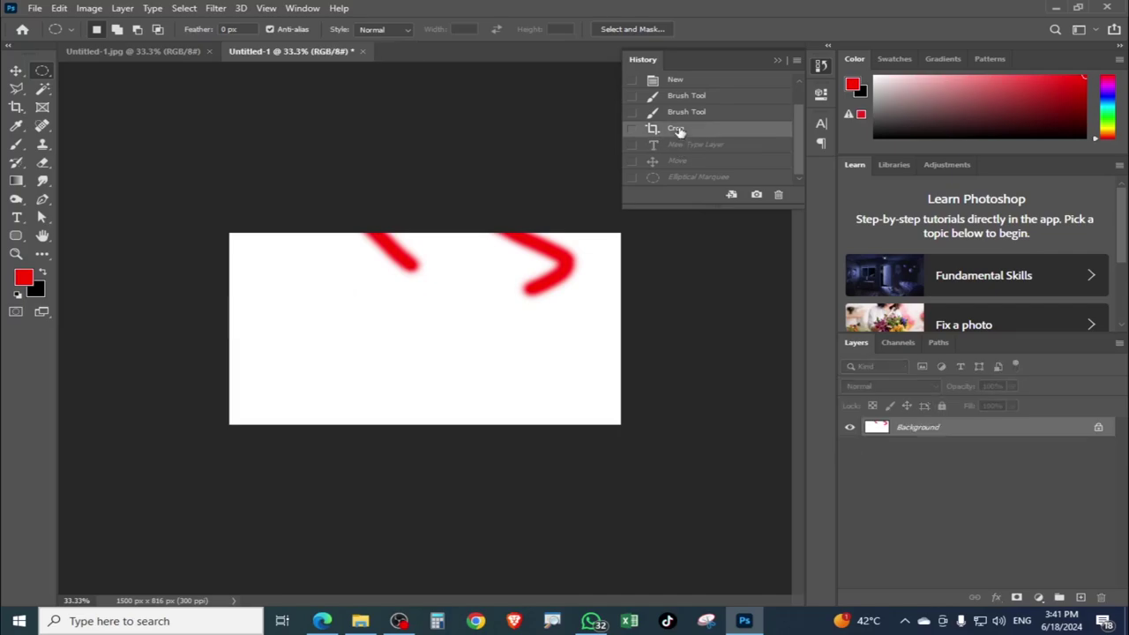
{"action": "left_click", "coordinate": [678, 115]}
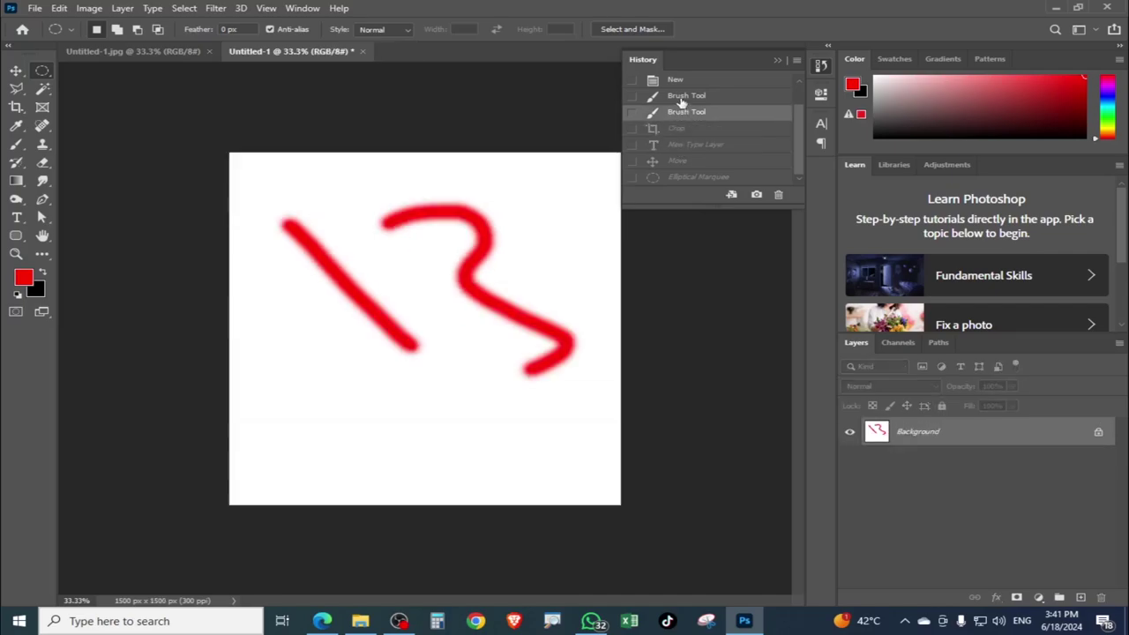
{"action": "left_click", "coordinate": [681, 99]}
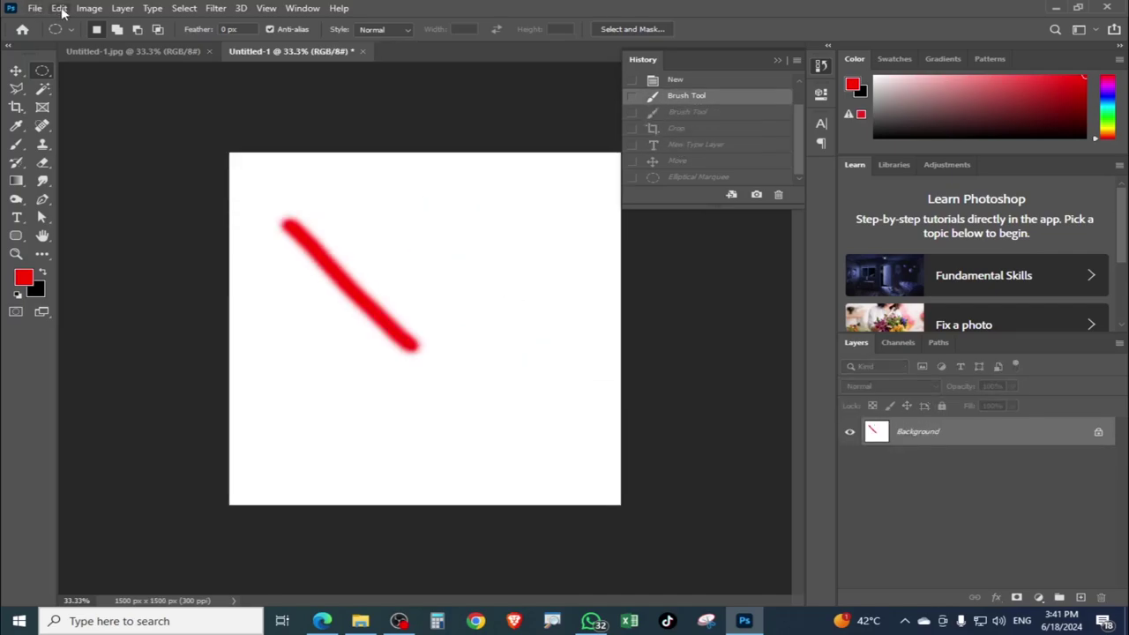
Redo and undo history steps with Ctrl+Shift+Z and Ctrl+Z, ending on the blank New state
{"action": "left_click", "coordinate": [59, 8]}
{"action": "left_click", "coordinate": [381, 87]}
{"action": "key", "text": "ctrl+shift+z"}
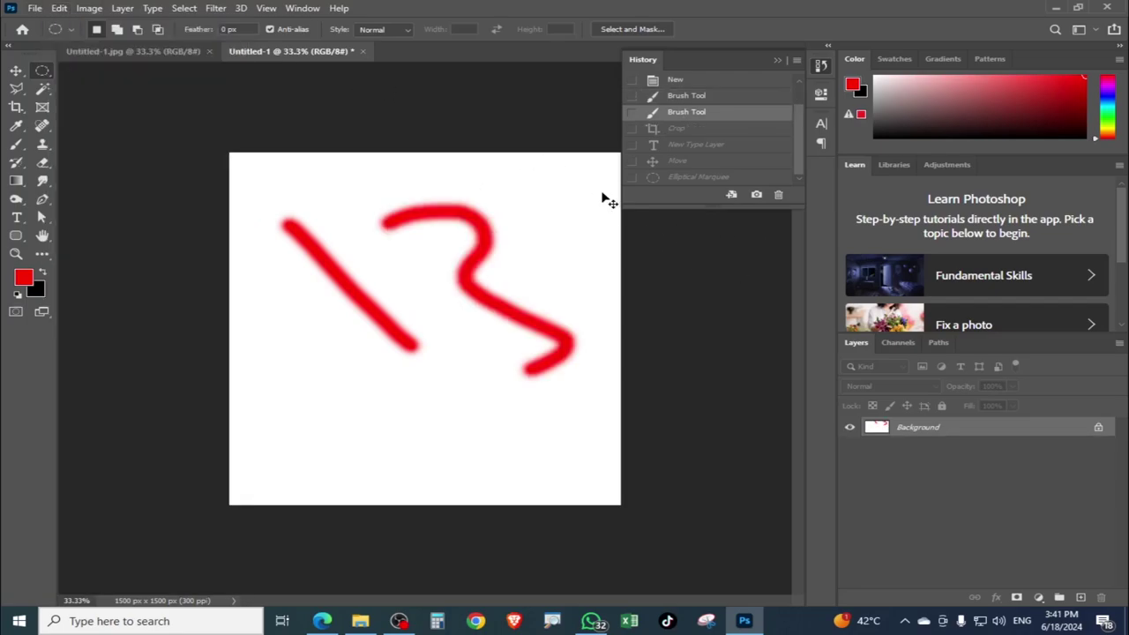
{"action": "key", "text": "ctrl+shift+z"}
{"action": "key", "text": "ctrl+shift+z"}
{"action": "key", "text": "ctrl+shift+z"}
{"action": "key", "text": "ctrl+shift+z"}
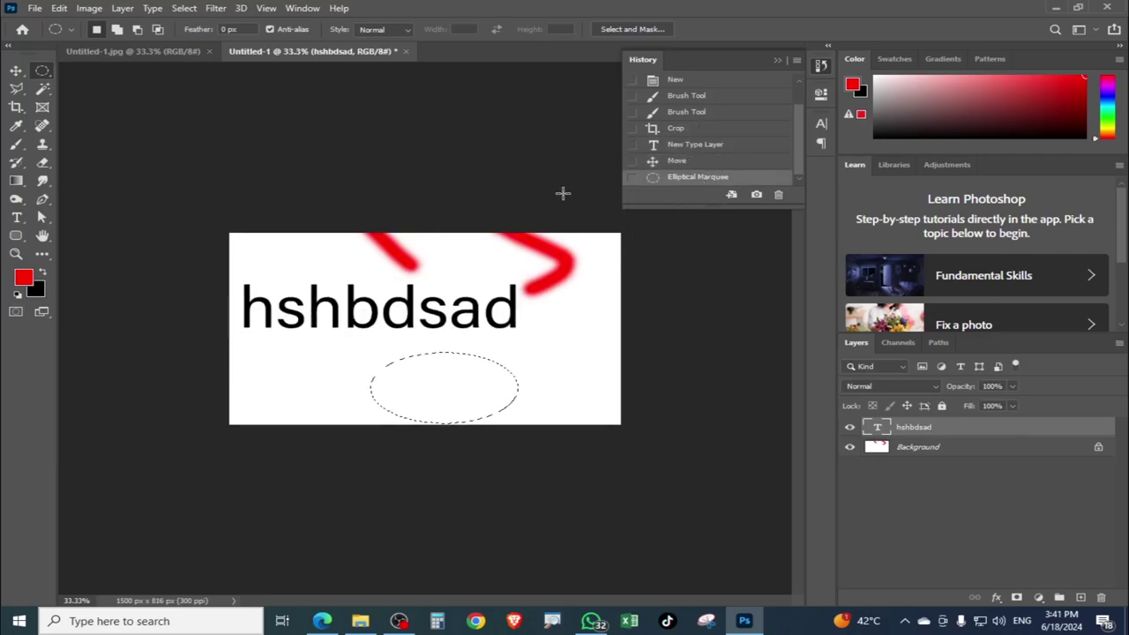
{"action": "key", "text": "ctrl+z"}
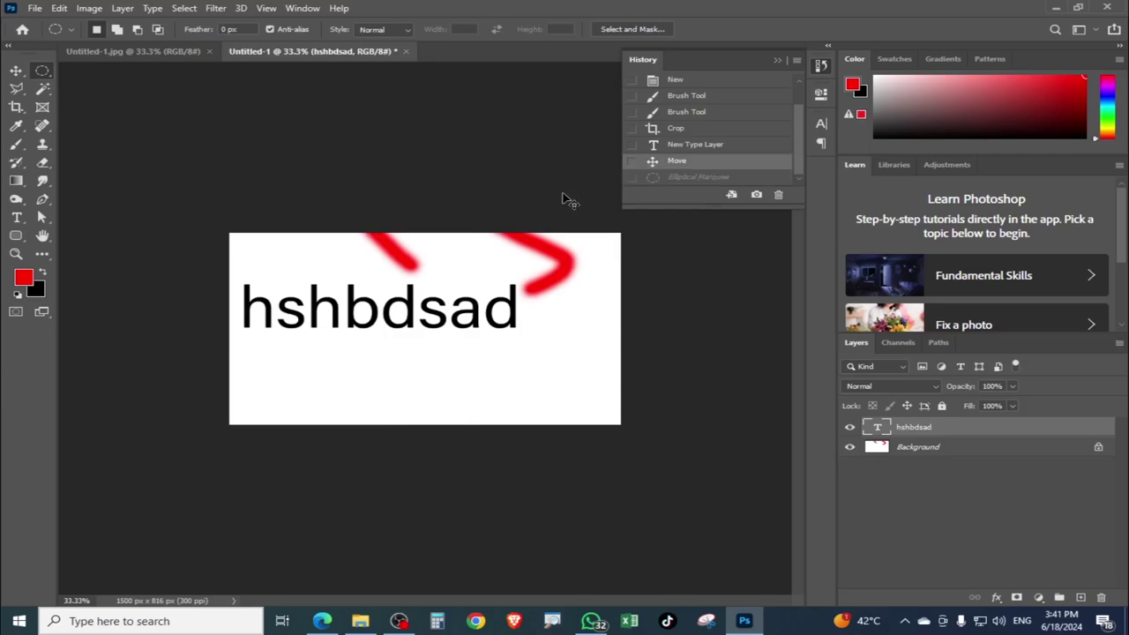
{"action": "key", "text": "ctrl+z"}
{"action": "key", "text": "ctrl+z"}
{"action": "key", "text": "ctrl+z"}
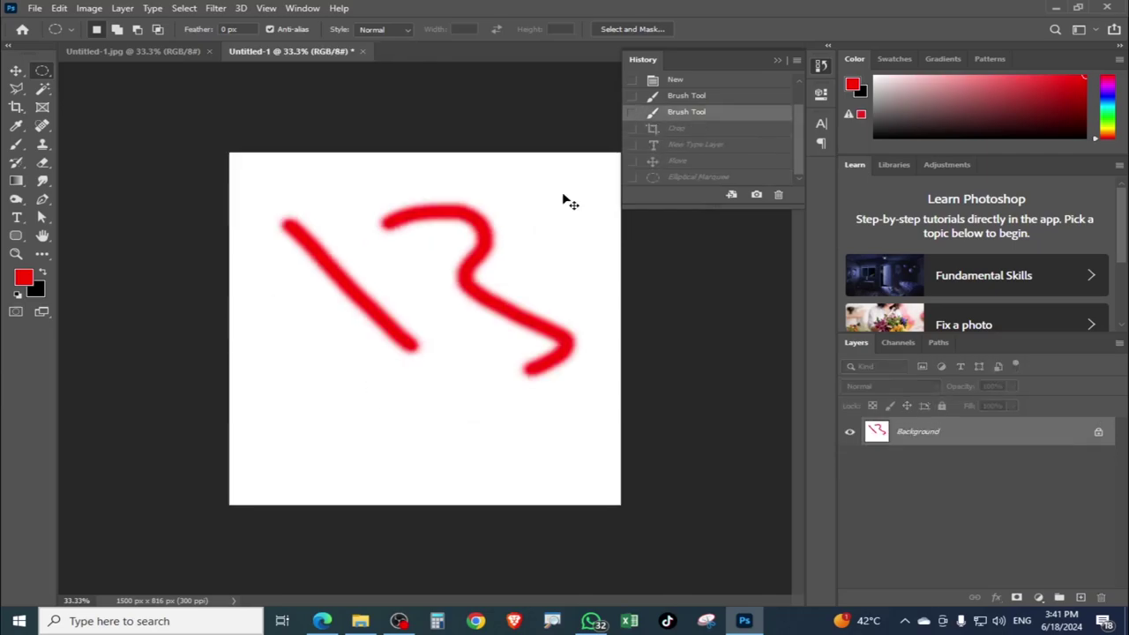
{"action": "key", "text": "ctrl+z"}
{"action": "key", "text": "ctrl+z"}
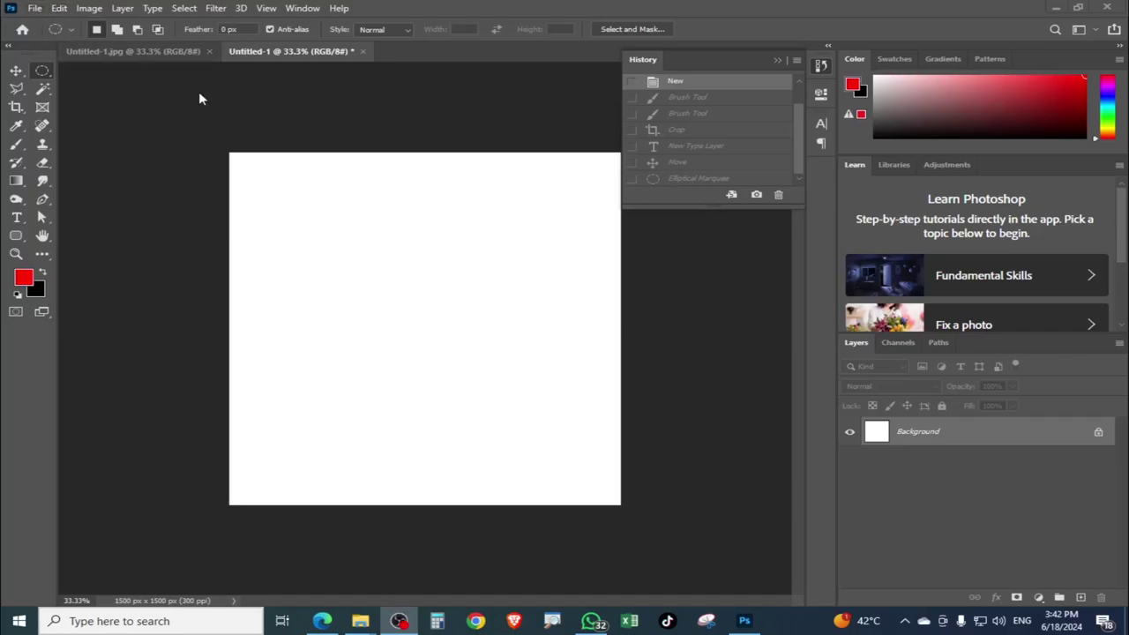
{"action": "left_click", "coordinate": [461, 123]}
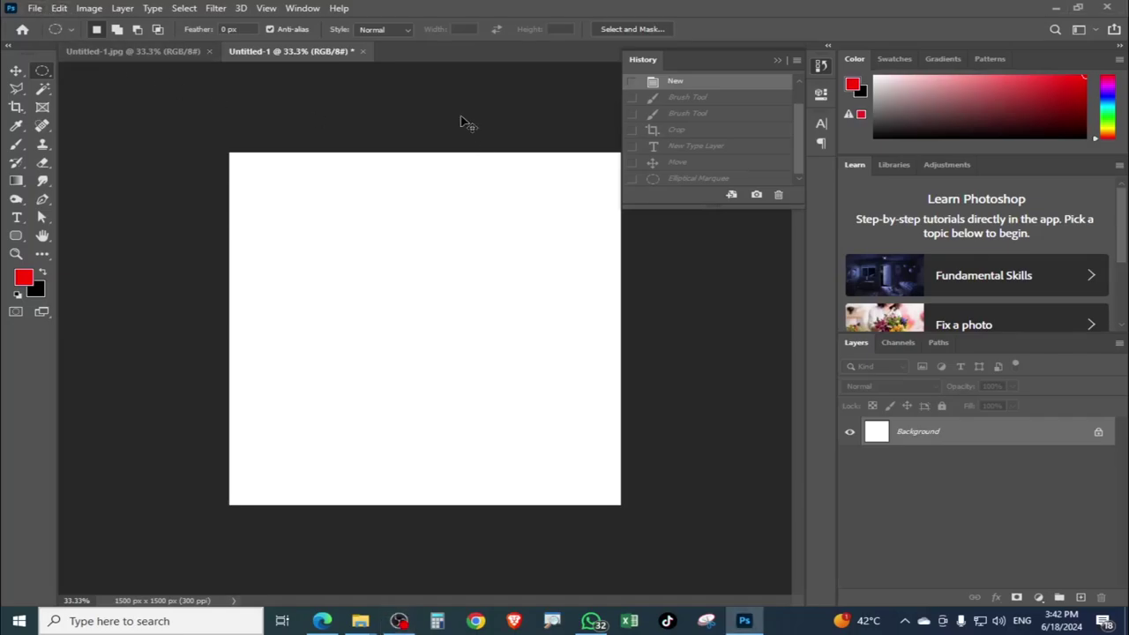
Lower History States from 50 to 5 in the Performance preferences and confirm
{"action": "key", "text": "i"}
{"action": "key", "text": "ctrl+k"}
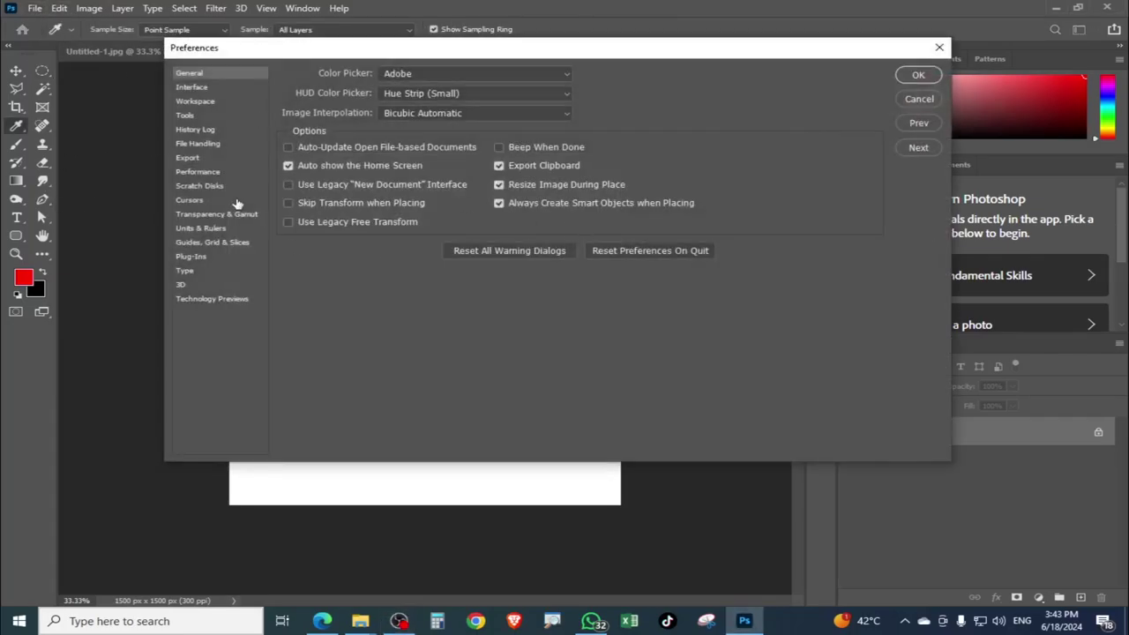
{"action": "left_click", "coordinate": [198, 172]}
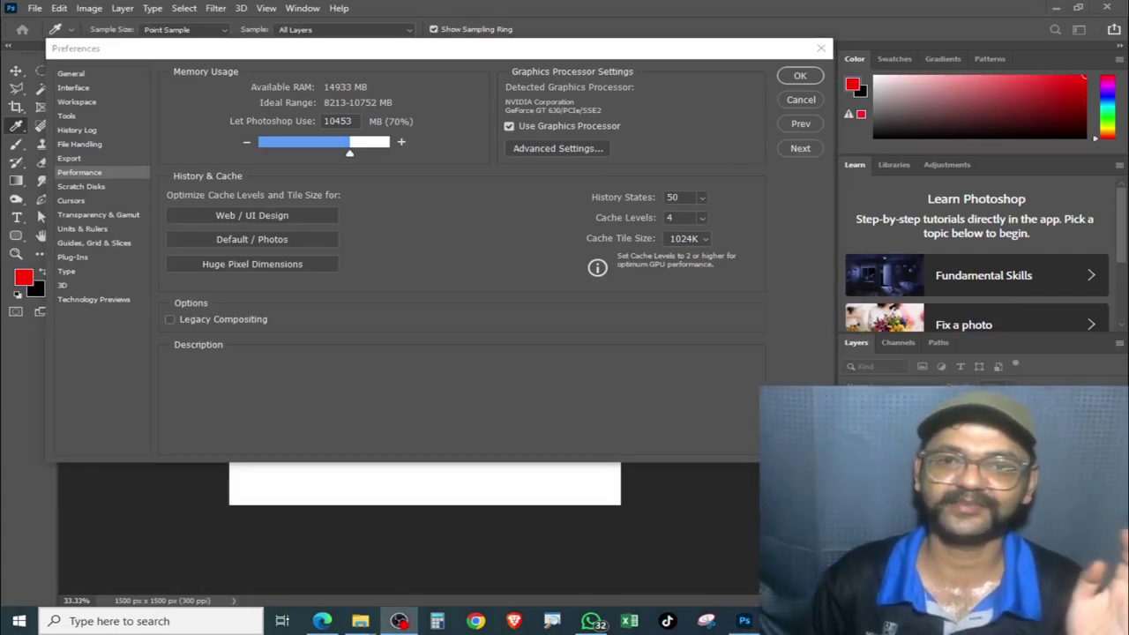
{"action": "left_click", "coordinate": [690, 197]}
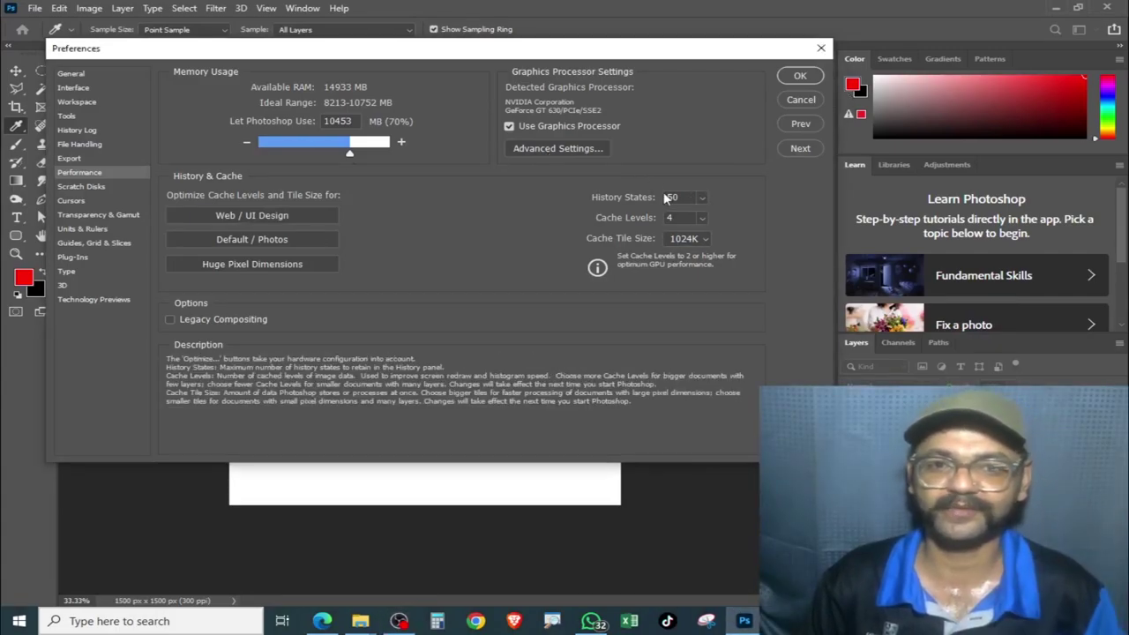
{"action": "key", "text": "BackSpace"}
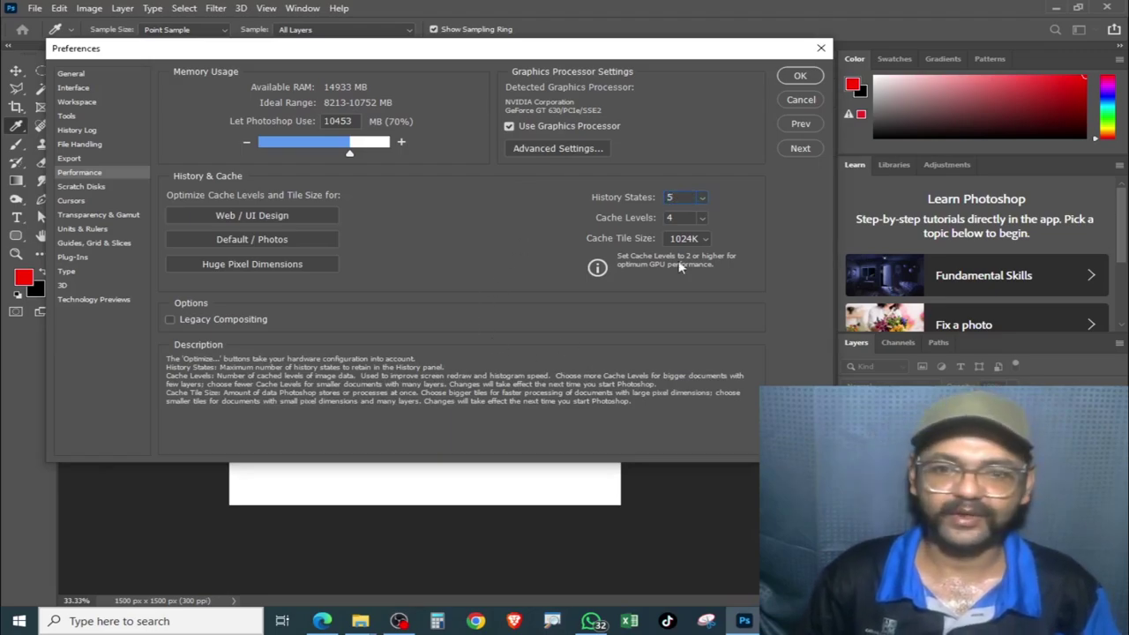
{"action": "left_click", "coordinate": [800, 75]}
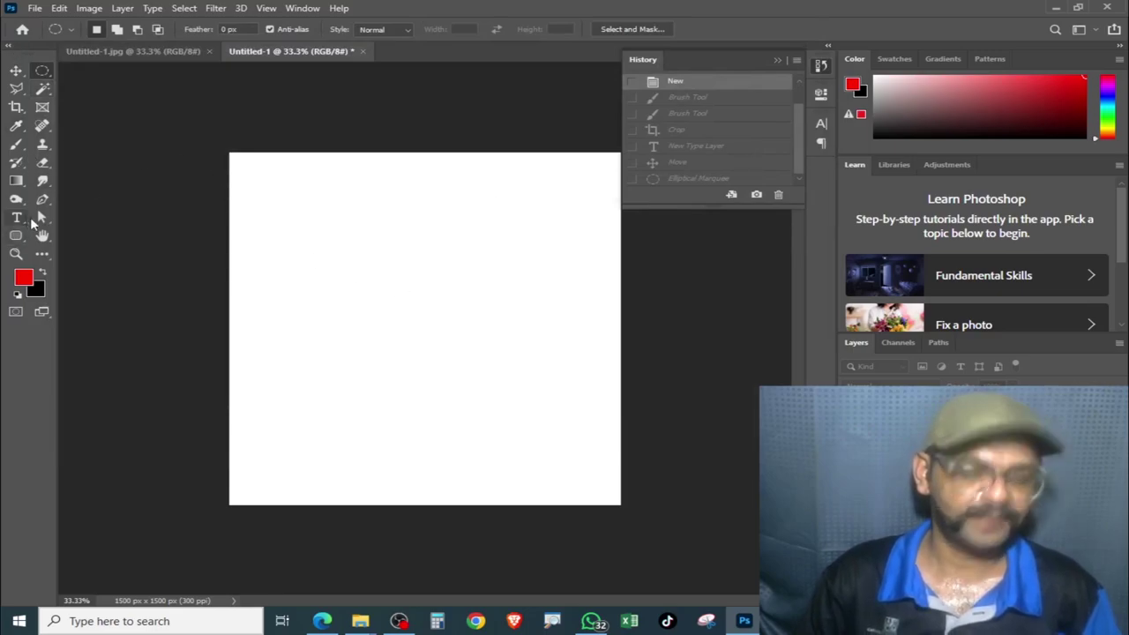
Brush a red curve at upper left, then a dark red stroke near the top right
{"action": "key", "text": "b"}
{"action": "left_click_drag", "start_coordinate": [278, 196], "coordinate": [388, 295]}
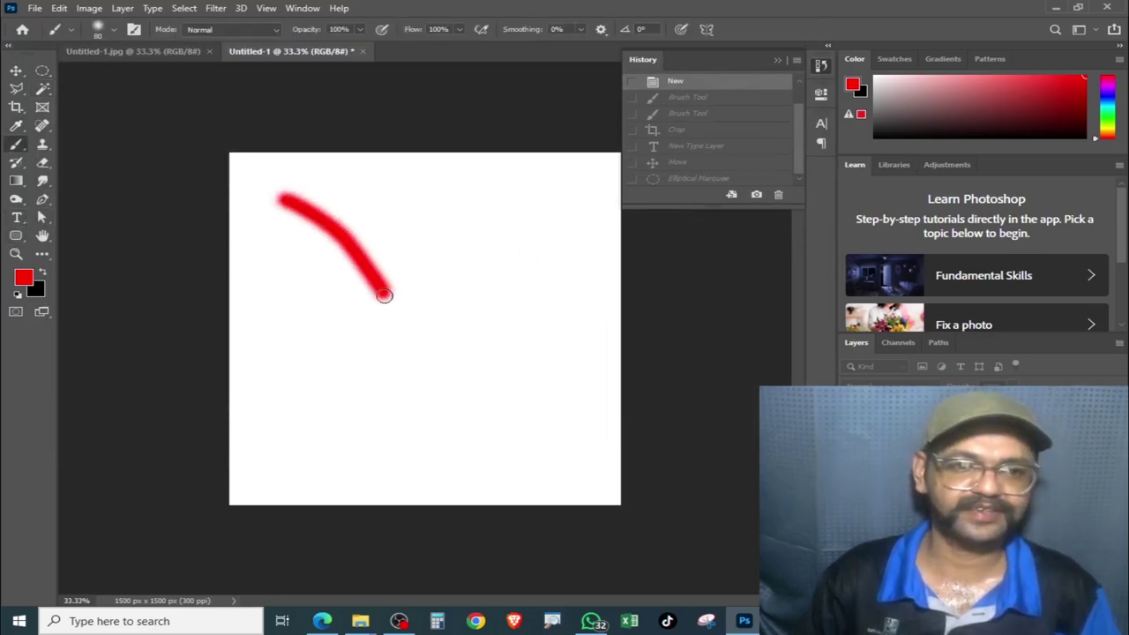
{"action": "left_click", "coordinate": [24, 279]}
{"action": "left_click_drag", "start_coordinate": [834, 265], "coordinate": [835, 301]}
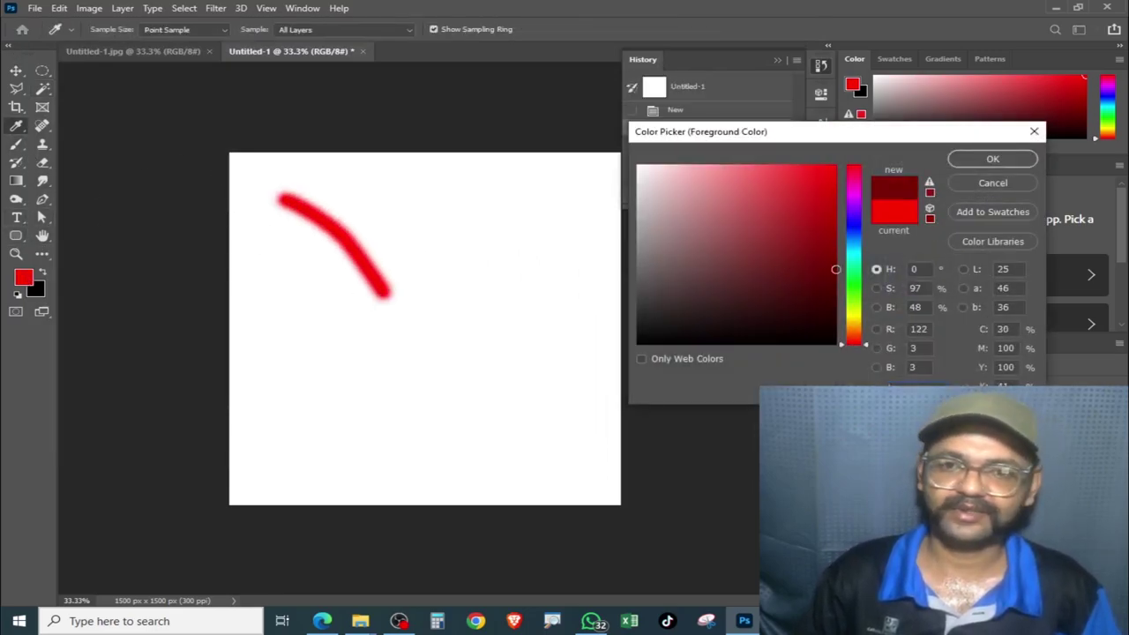
{"action": "left_click", "coordinate": [992, 159]}
{"action": "left_click_drag", "start_coordinate": [456, 181], "coordinate": [526, 240]}
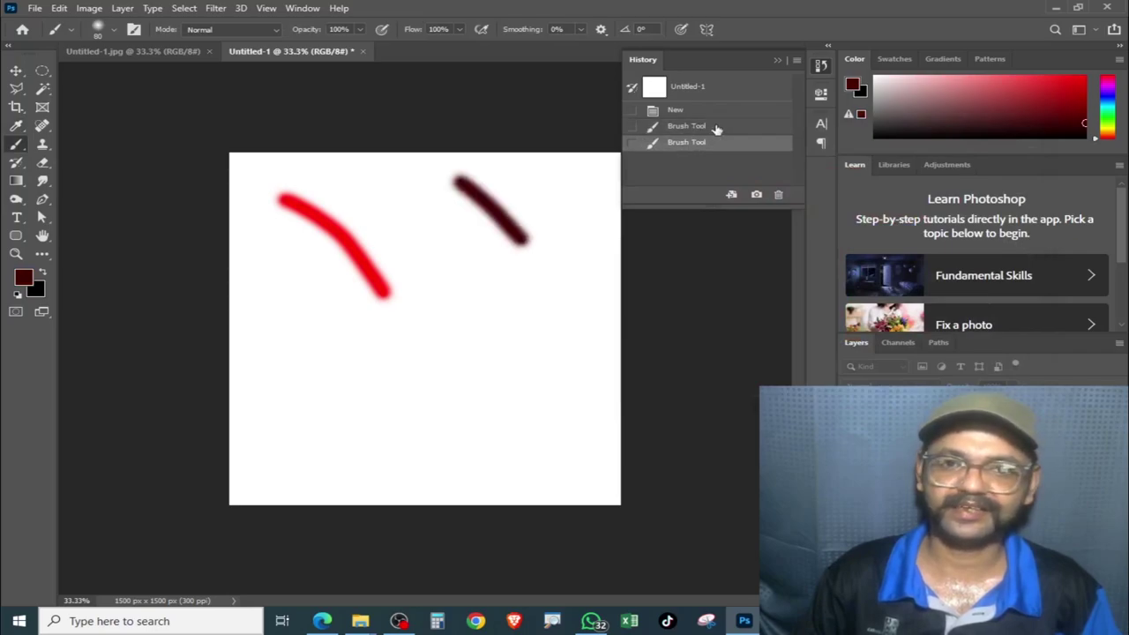
Switch the foreground colour to black and paint an arc in the lower middle
{"action": "left_click", "coordinate": [24, 279]}
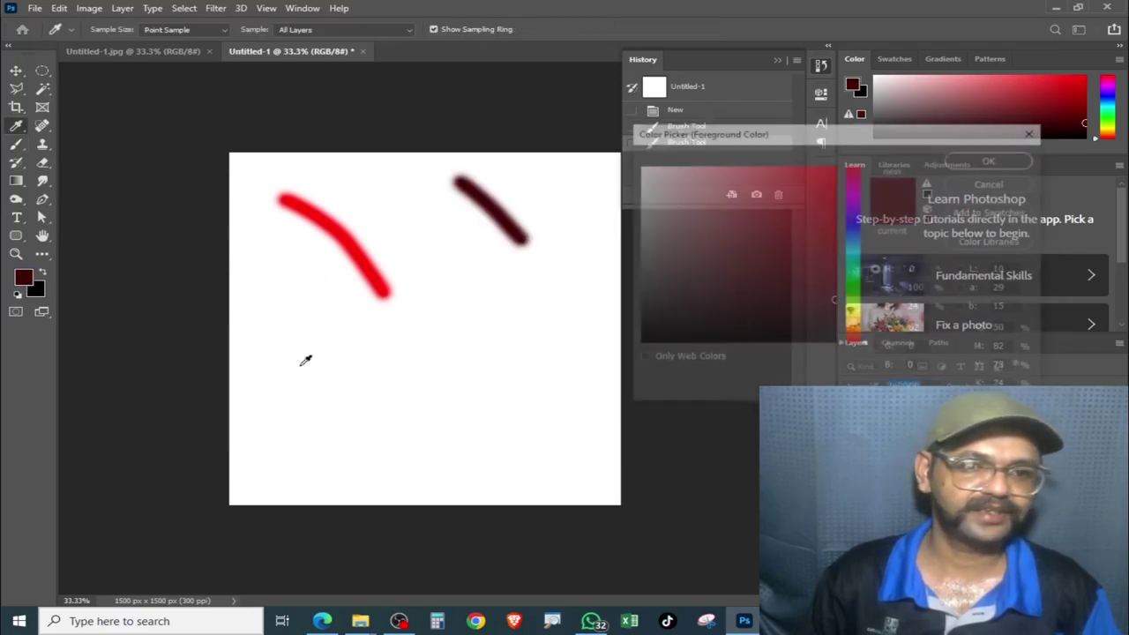
{"action": "left_click_drag", "start_coordinate": [816, 350], "coordinate": [835, 344]}
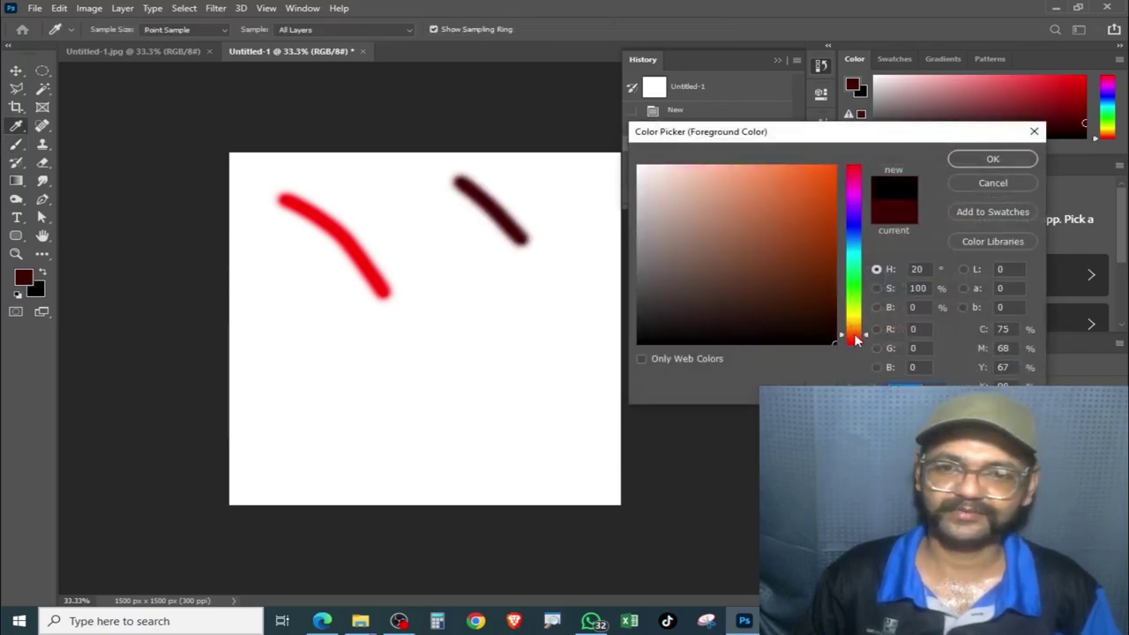
{"action": "left_click", "coordinate": [971, 160]}
{"action": "mouse_move", "coordinate": [355, 397]}
{"action": "left_mouse_down"}
{"action": "mouse_move", "coordinate": [542, 405]}
{"action": "mouse_move", "coordinate": [549, 417]}
{"action": "left_mouse_up"}
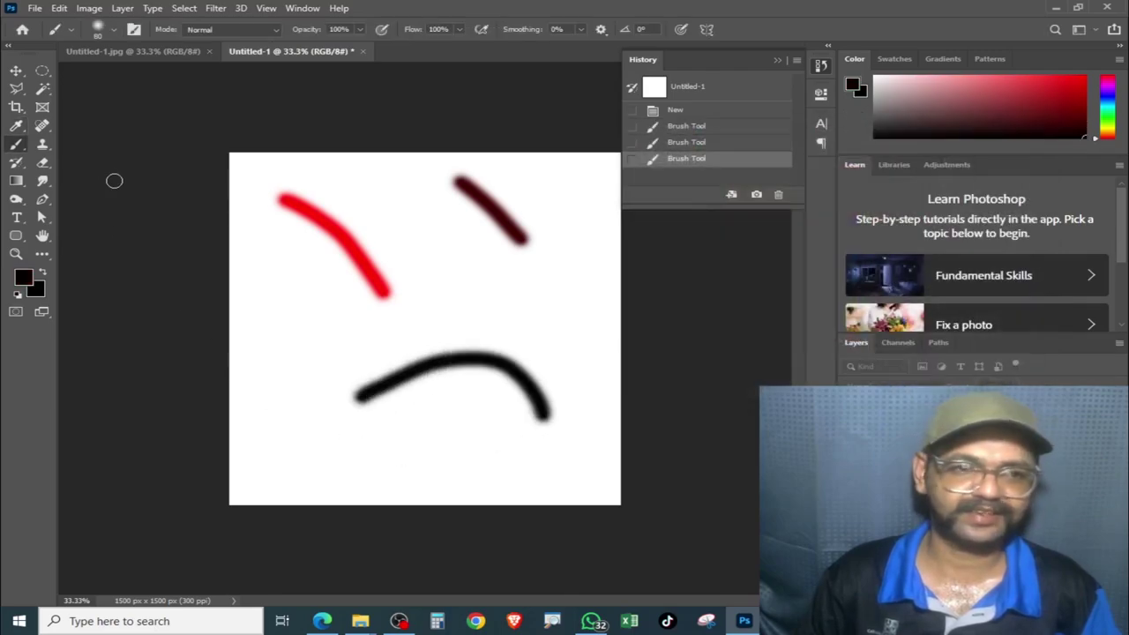
{"action": "left_click", "coordinate": [16, 107]}
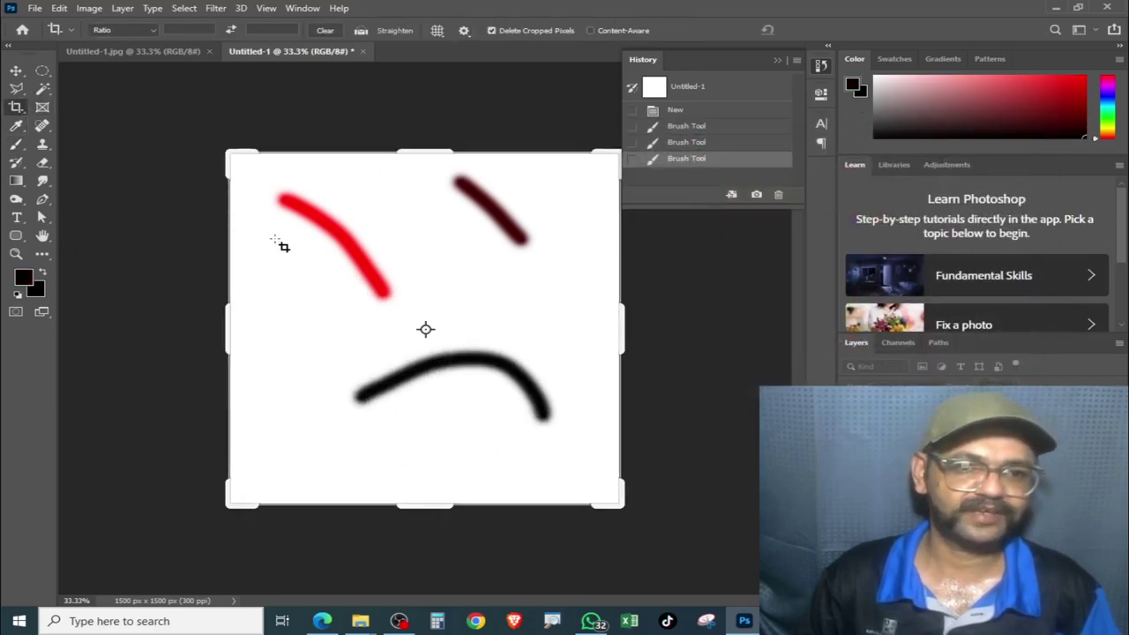
Crop the canvas to a horizontal band and burn its upper-left area darker
{"action": "left_click_drag", "start_coordinate": [465, 174], "coordinate": [456, 297]}
{"action": "left_click_drag", "start_coordinate": [456, 505], "coordinate": [456, 422]}
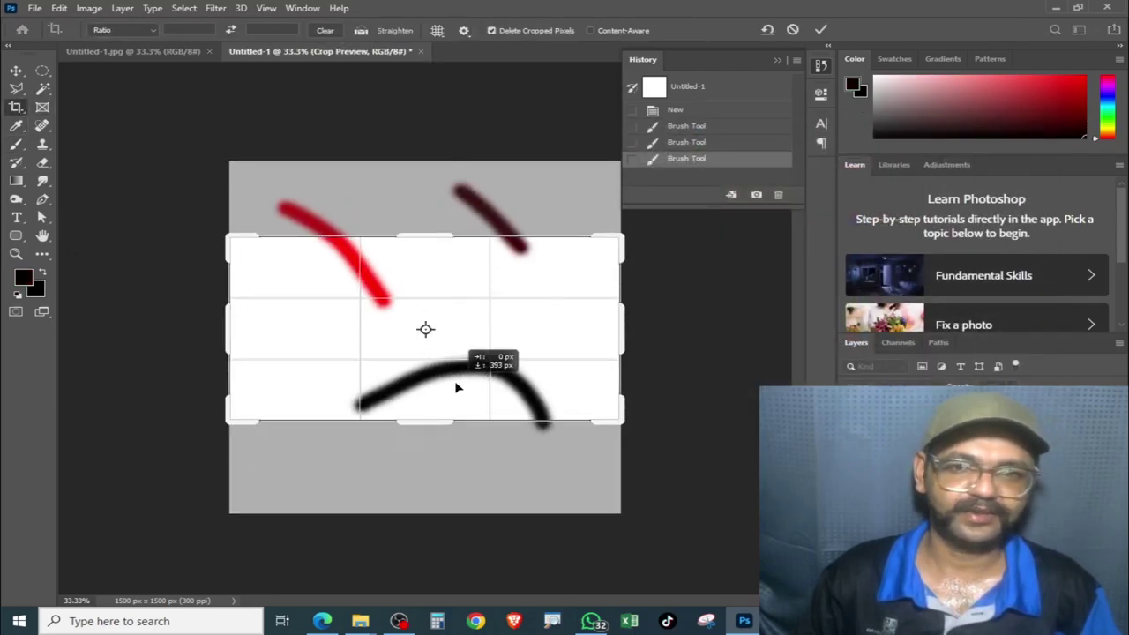
{"action": "key", "text": "Return"}
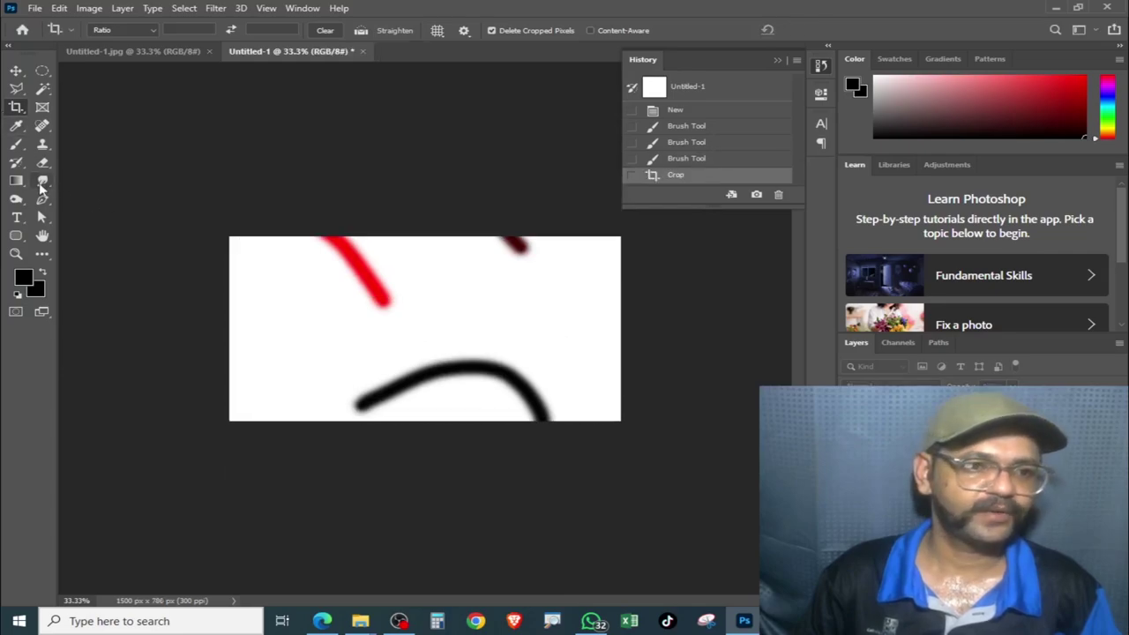
{"action": "left_click", "coordinate": [16, 200]}
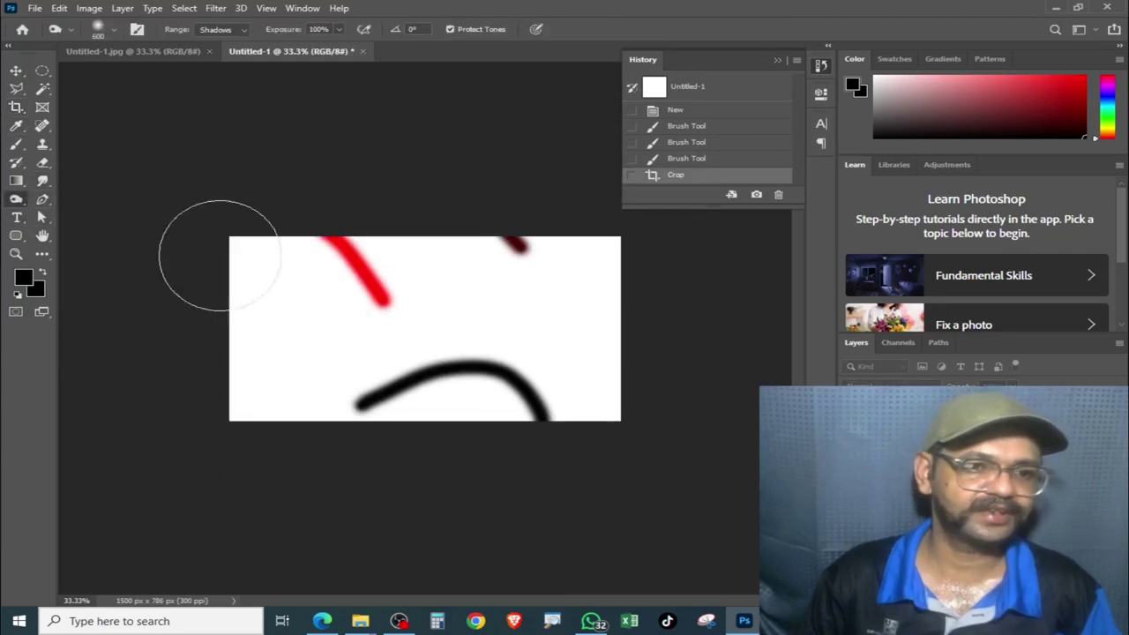
{"action": "left_click_drag", "start_coordinate": [509, 277], "coordinate": [373, 283]}
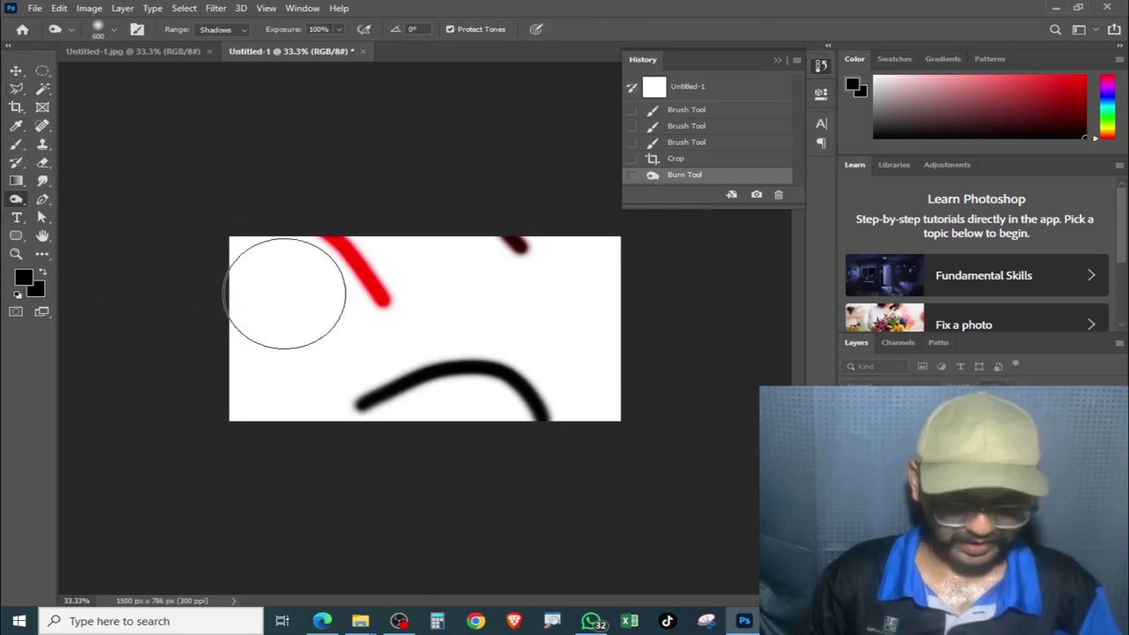
{"action": "key", "text": "b"}
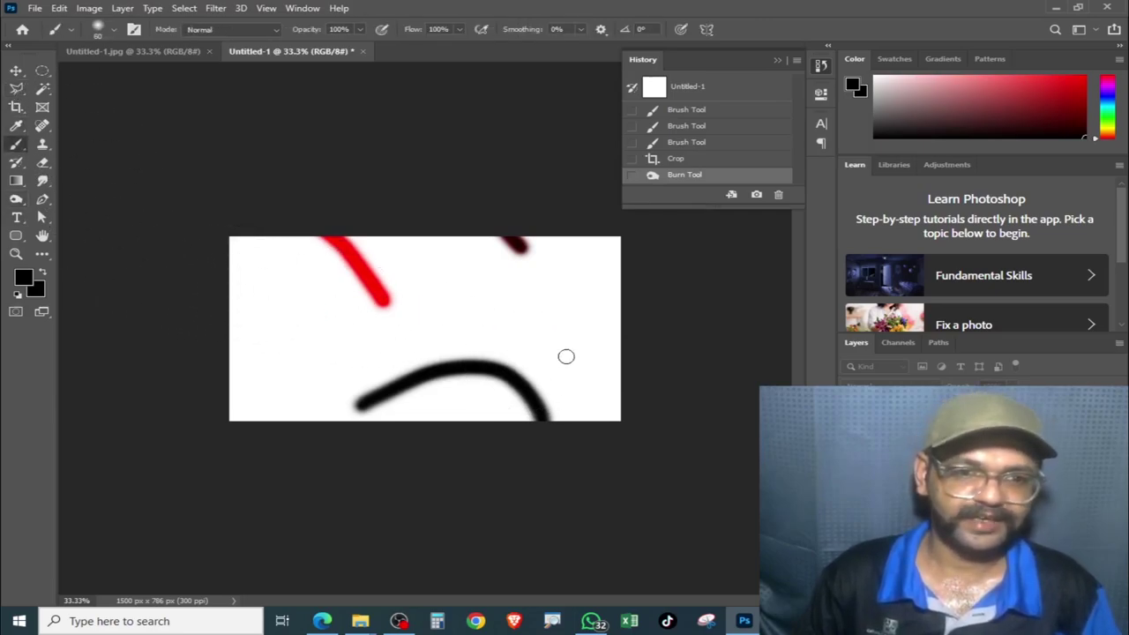
Add a text layer reading 'fsdsd' on the canvas
{"action": "left_click", "coordinate": [17, 218]}
{"action": "left_click", "coordinate": [388, 338]}
{"action": "type", "text": "fsdsd"}
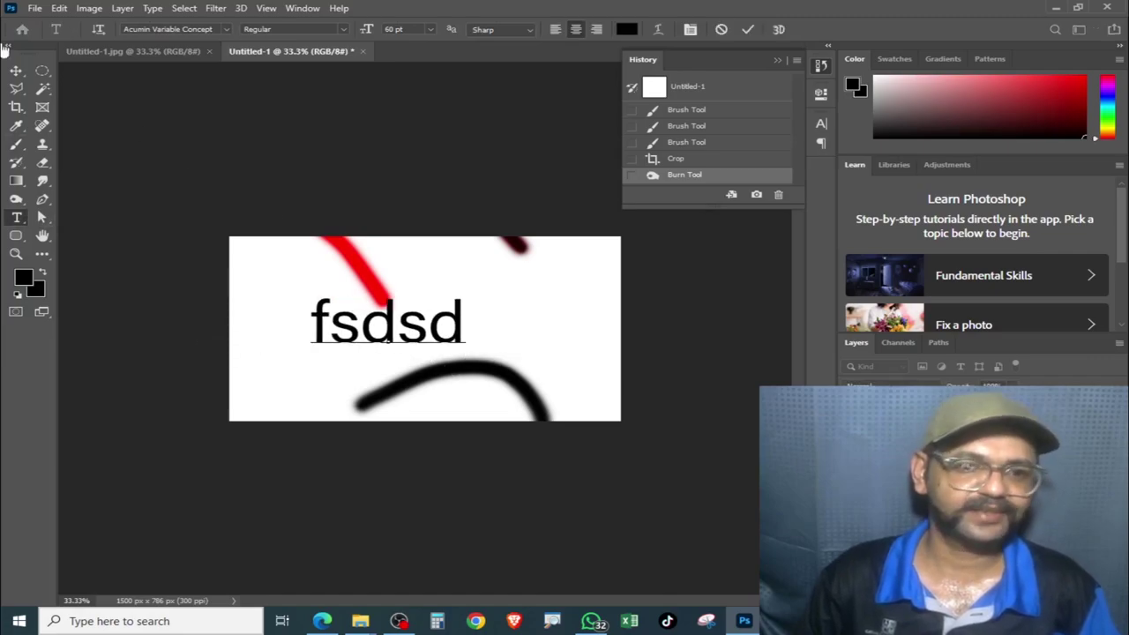
{"action": "left_click", "coordinate": [17, 72]}
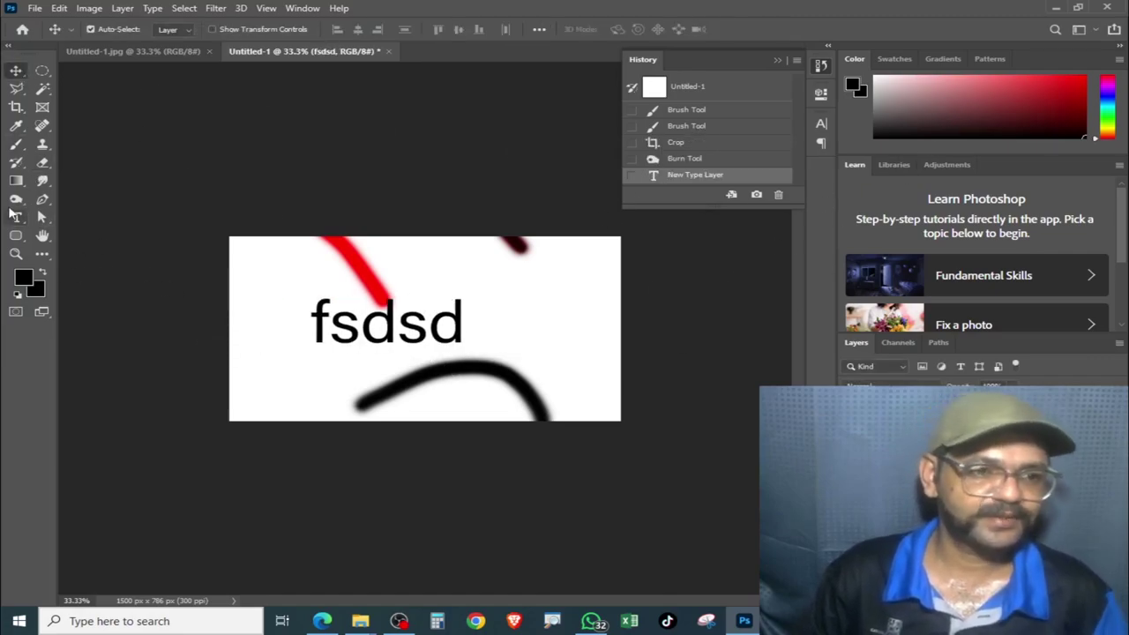
Crop the right edge narrower to 720 × 786 px and draw an oval selection around 'fs'
{"action": "left_click", "coordinate": [16, 106]}
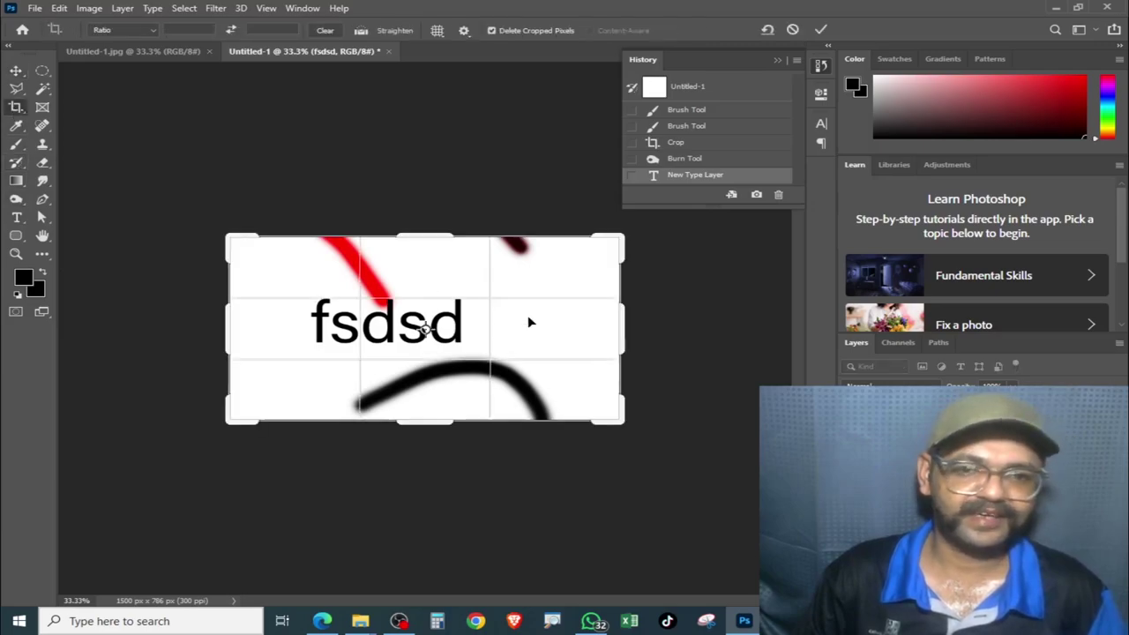
{"action": "left_click_drag", "start_coordinate": [642, 329], "coordinate": [517, 329]}
{"action": "key", "text": "Return"}
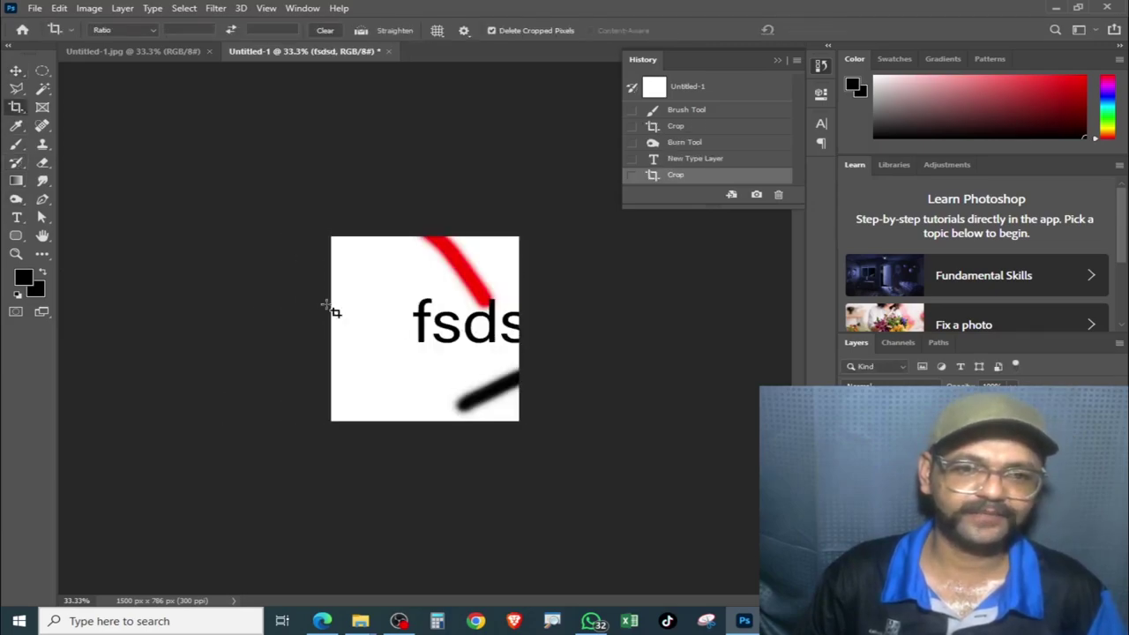
{"action": "left_click", "coordinate": [42, 71]}
{"action": "mouse_move", "coordinate": [409, 287]}
{"action": "left_mouse_down"}
{"action": "mouse_move", "coordinate": [480, 357]}
{"action": "mouse_move", "coordinate": [500, 404]}
{"action": "left_mouse_up"}
{"action": "left_click", "coordinate": [430, 336]}
Copy the oval selection from Background into Layer 1 and set it to Difference blending
{"action": "key", "text": "ctrl+j"}
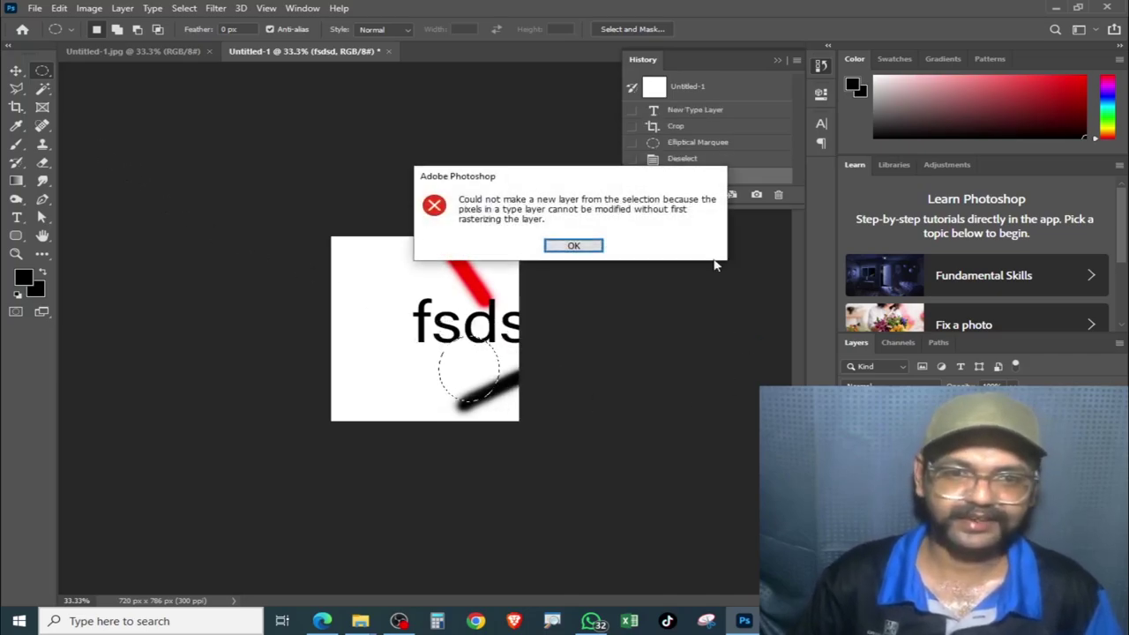
{"action": "key", "text": "Return"}
{"action": "key", "text": "alt+bracketleft"}
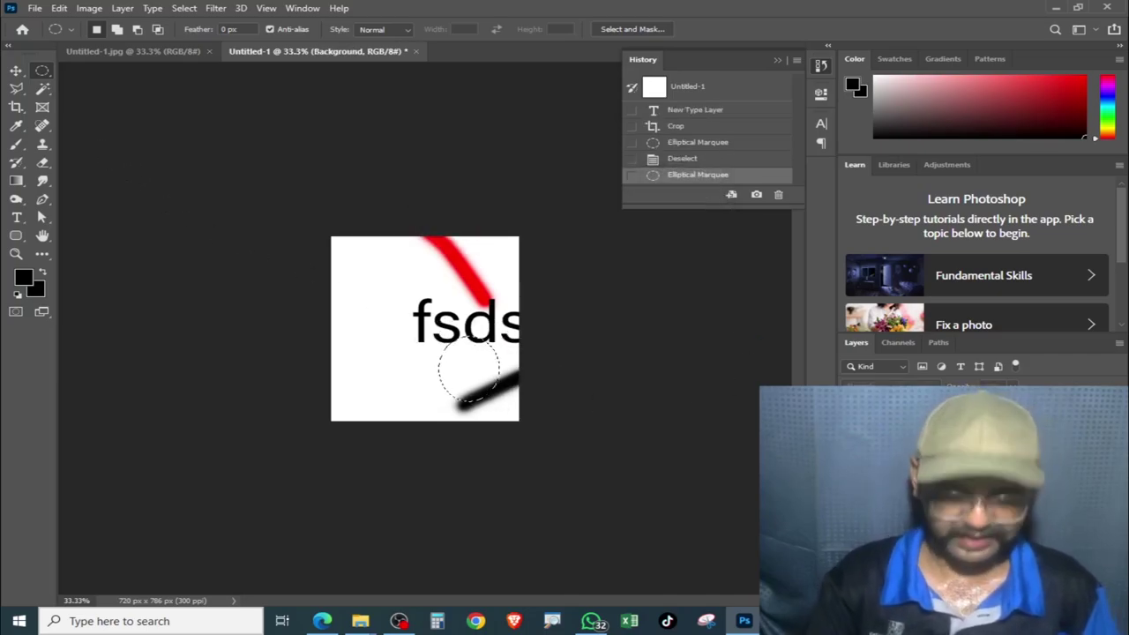
{"action": "key", "text": "ctrl+j"}
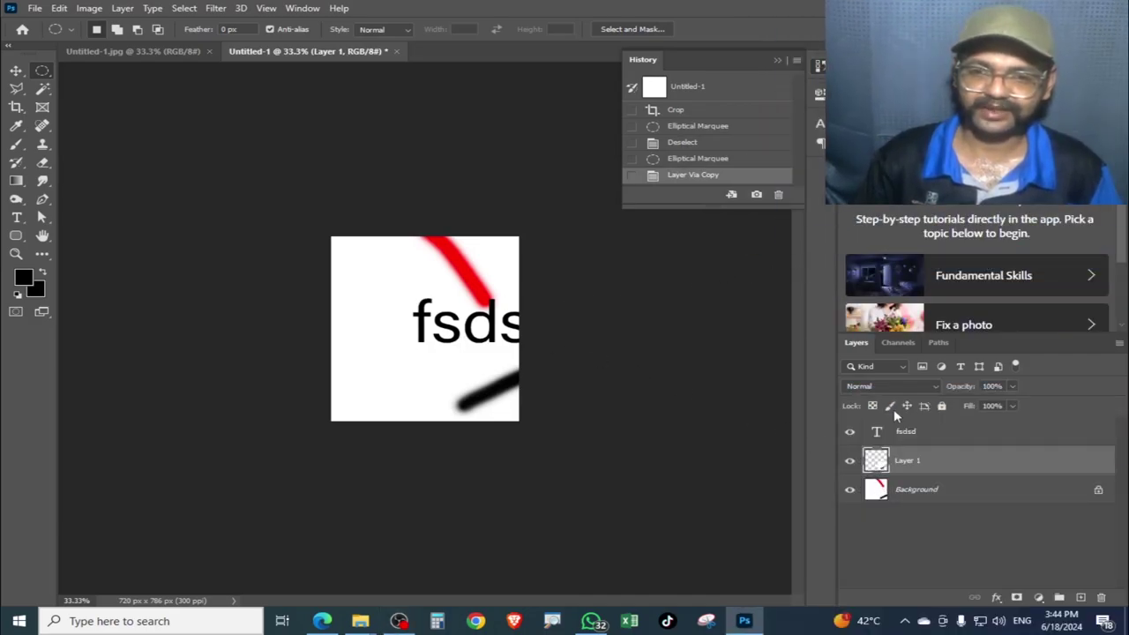
{"action": "left_click", "coordinate": [891, 386]}
{"action": "left_click", "coordinate": [900, 509]}
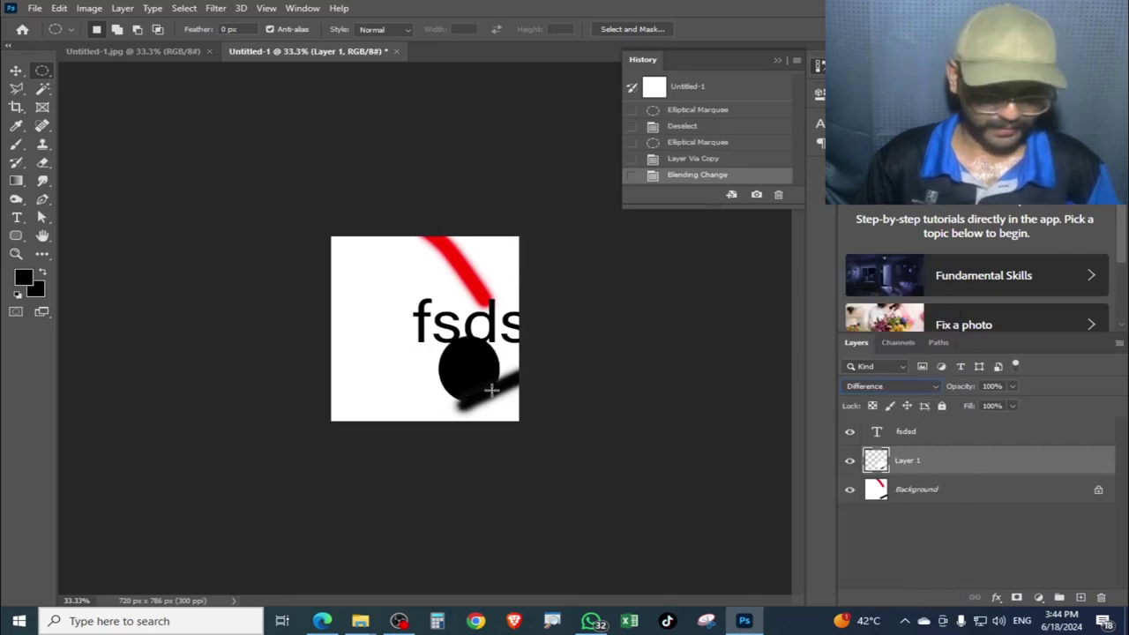
Free Transform the black circle, enlarging it and moving it left of 'fsds'
{"action": "left_click", "coordinate": [17, 72]}
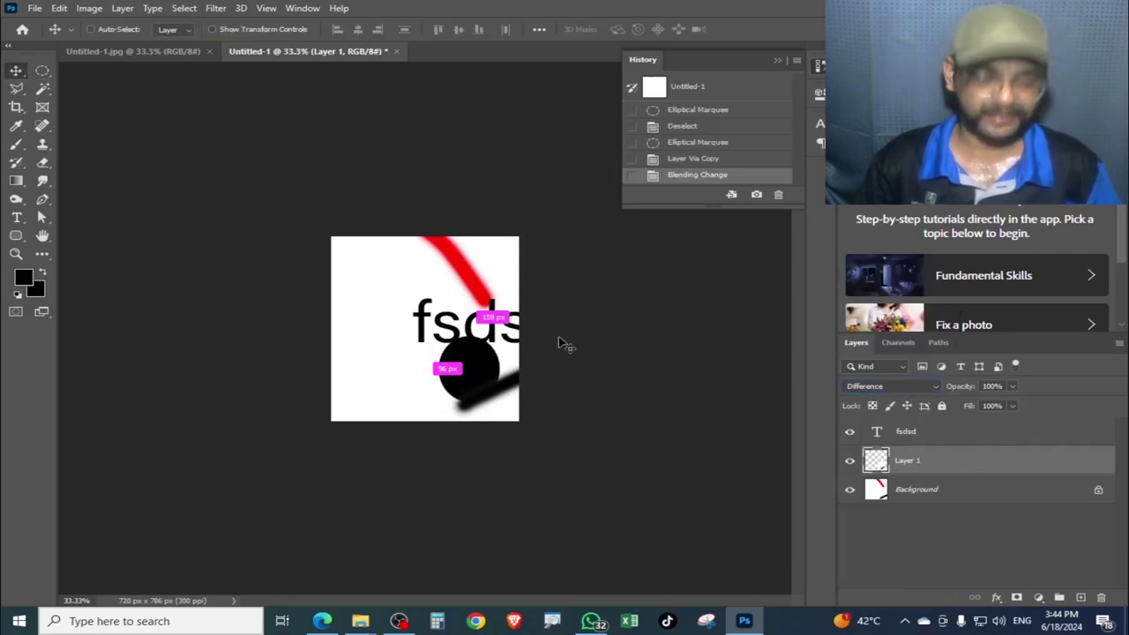
{"action": "key", "text": "ctrl+t"}
{"action": "mouse_move", "coordinate": [467, 369]}
{"action": "left_mouse_down"}
{"action": "mouse_move", "coordinate": [382, 321]}
{"action": "mouse_move", "coordinate": [441, 379]}
{"action": "left_mouse_up"}
{"action": "key", "text": "Return"}
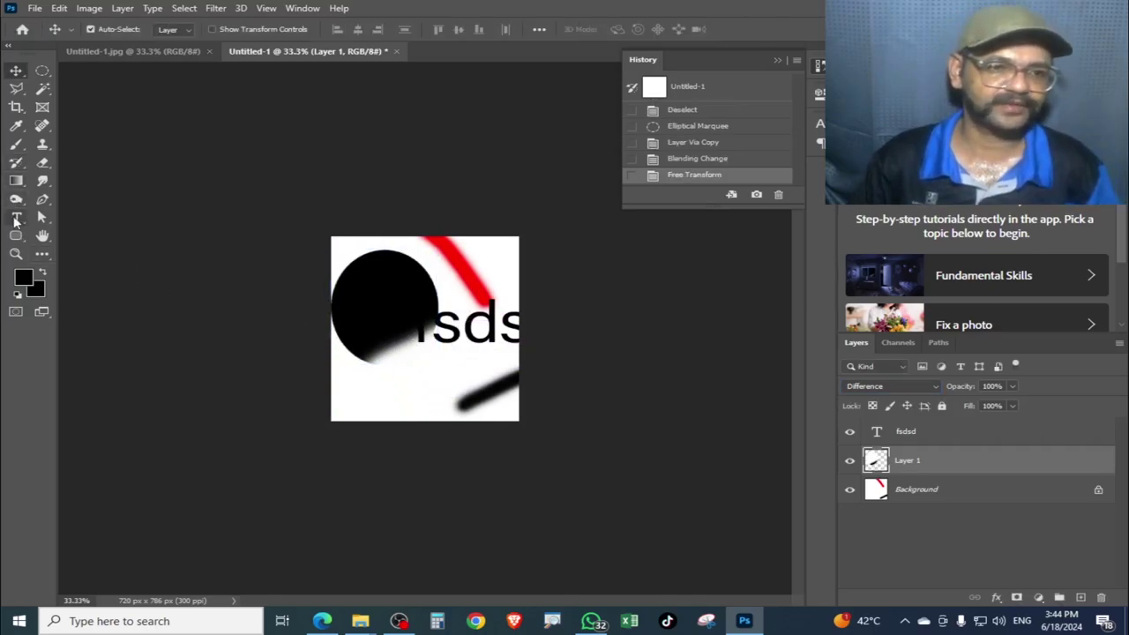
Set the foreground colour to 1100ed and paint a looping stroke below the text
{"action": "left_click", "coordinate": [24, 278]}
{"action": "type", "text": "1100ed"}
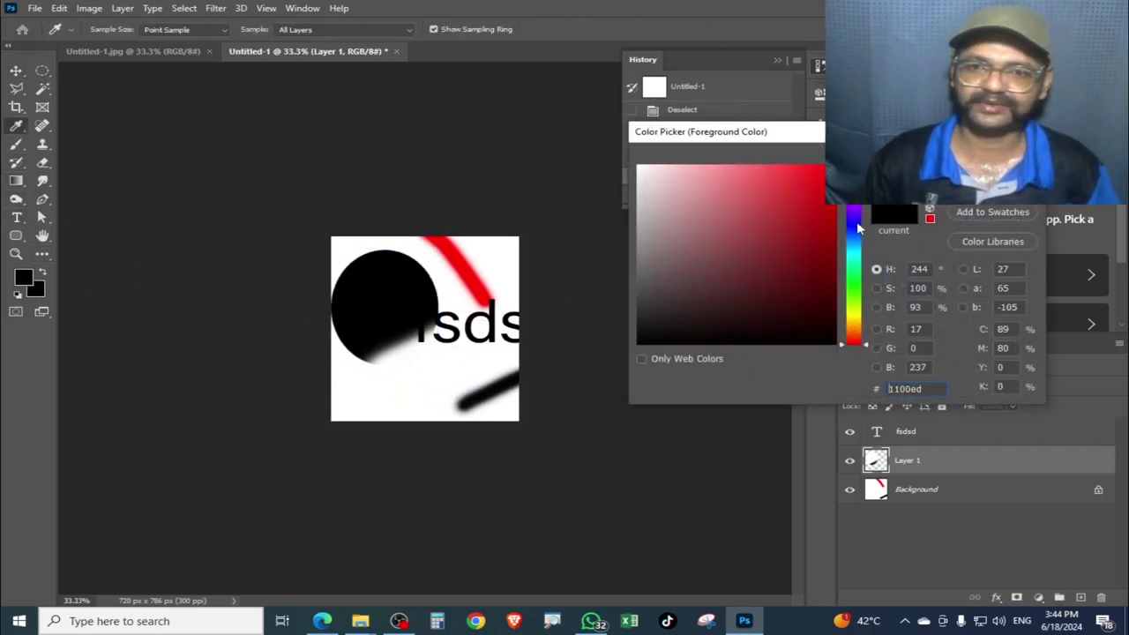
{"action": "key", "text": "Return"}
{"action": "key", "text": "b"}
{"action": "left_click_drag", "start_coordinate": [379, 388], "coordinate": [410, 407]}
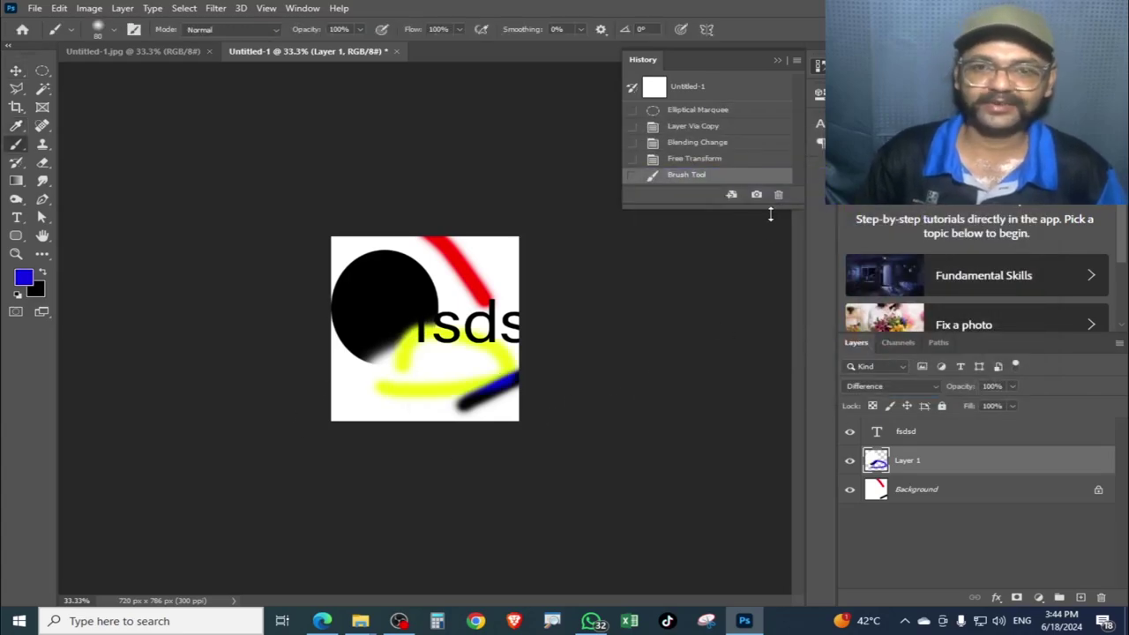
{"action": "left_click_drag", "start_coordinate": [770, 215], "coordinate": [769, 236]}
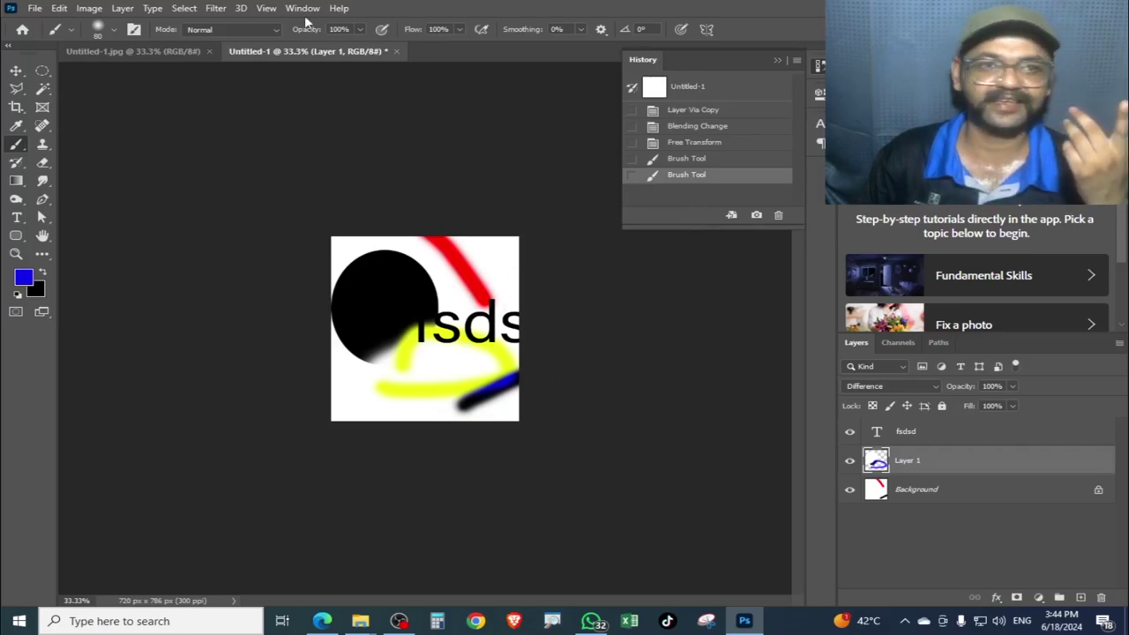
{"action": "key", "text": "ctrl+k"}
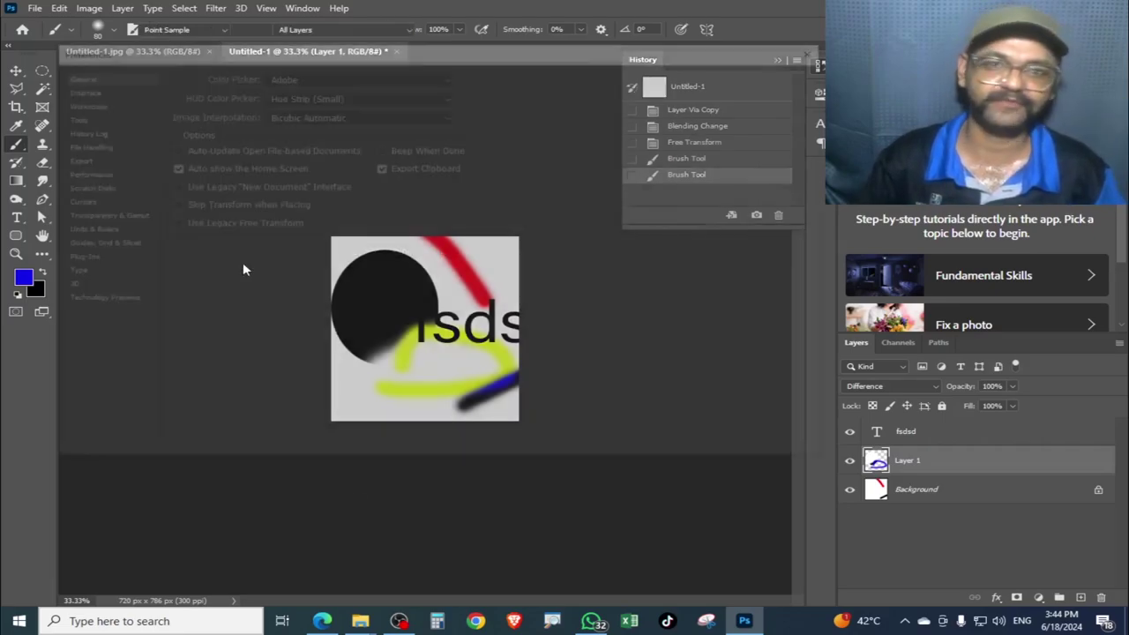
{"action": "left_click", "coordinate": [82, 173]}
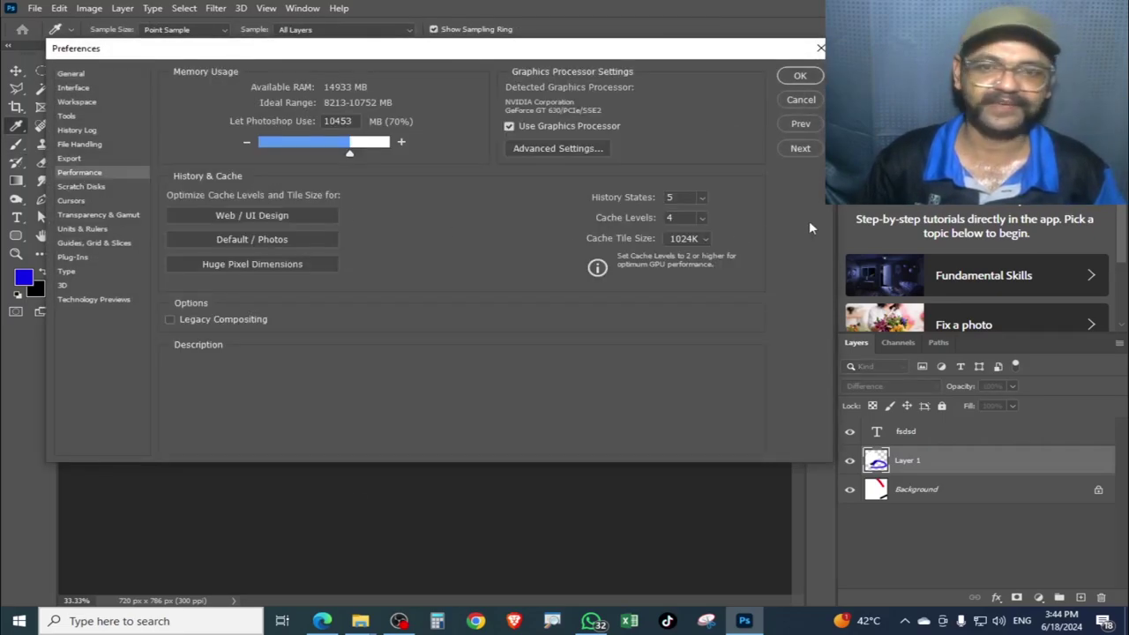
{"action": "left_click", "coordinate": [800, 76]}
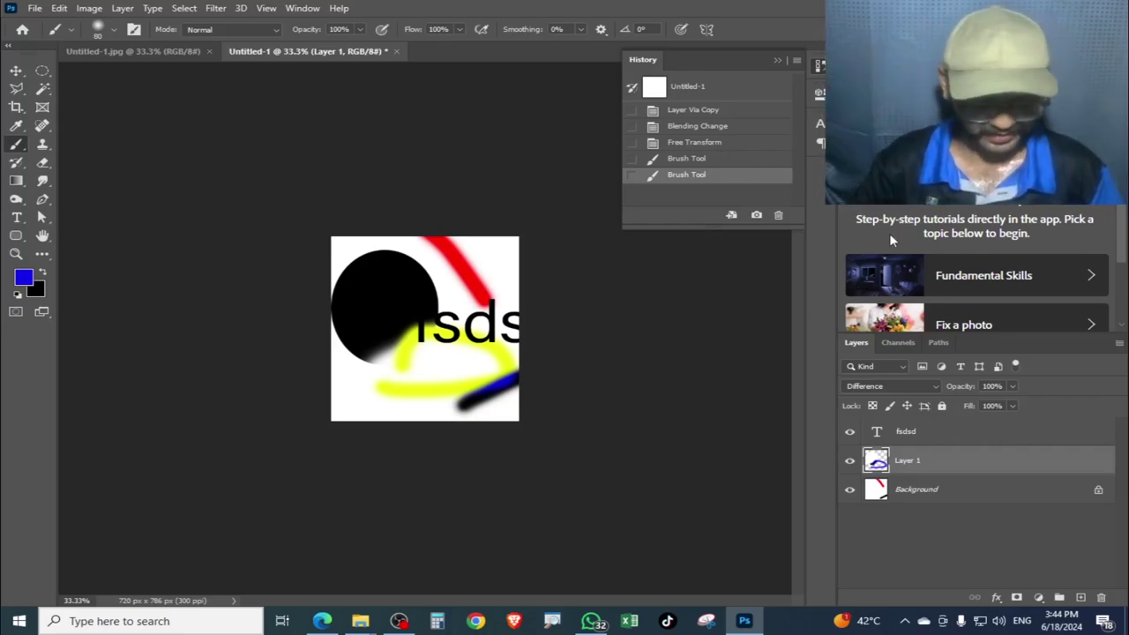
Move back and forth through History, settling on the Layer Via Copy state
{"action": "key", "text": "ctrl+z"}
{"action": "key", "text": "ctrl+z"}
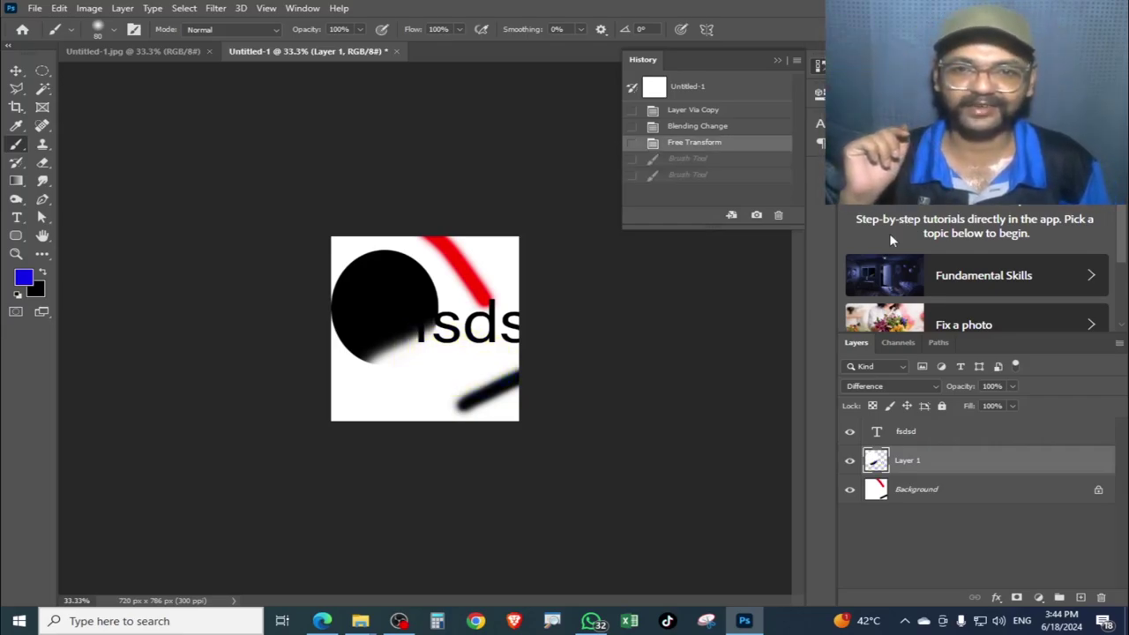
{"action": "key", "text": "ctrl+z"}
{"action": "key", "text": "ctrl+z"}
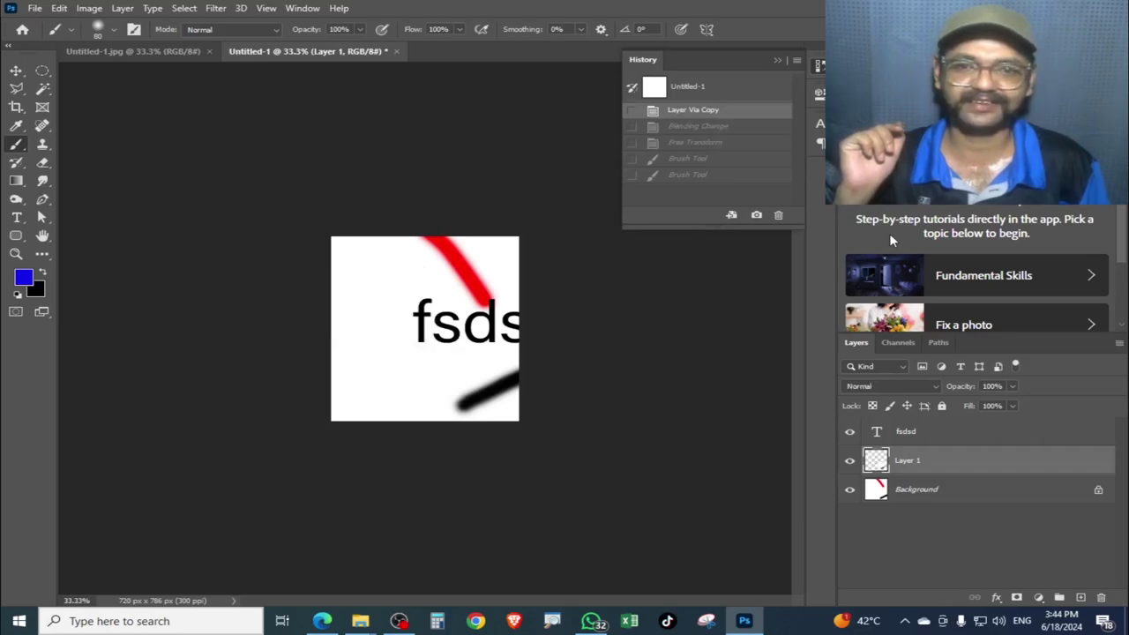
{"action": "left_click", "coordinate": [666, 175]}
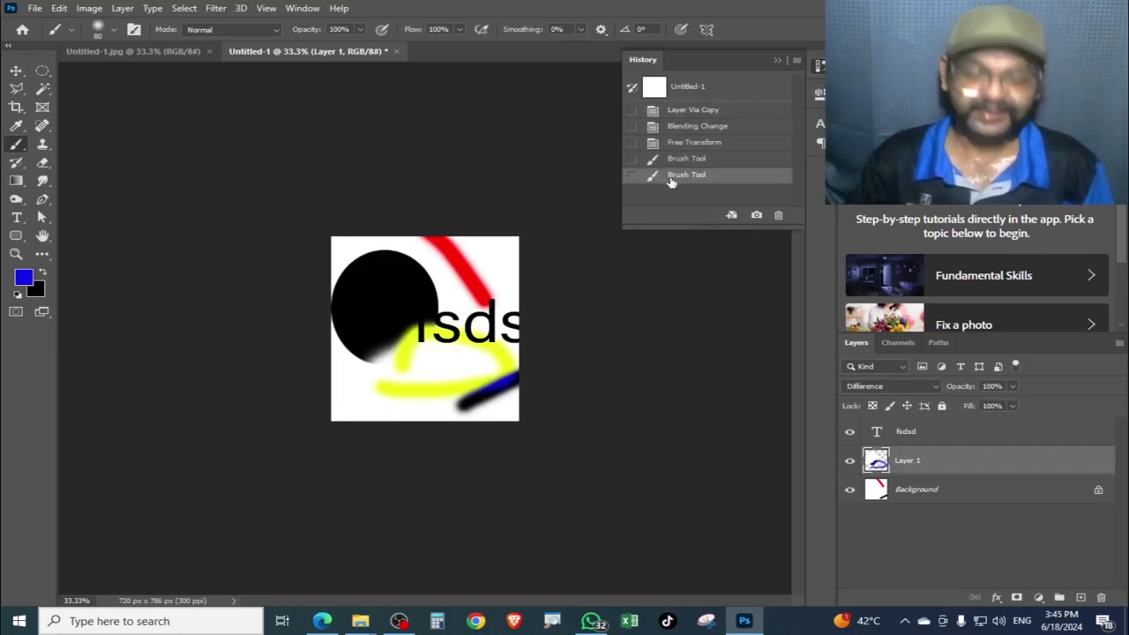
{"action": "key", "text": "ctrl+z"}
{"action": "key", "text": "ctrl+z"}
{"action": "key", "text": "ctrl+z"}
{"action": "left_click", "coordinate": [676, 175]}
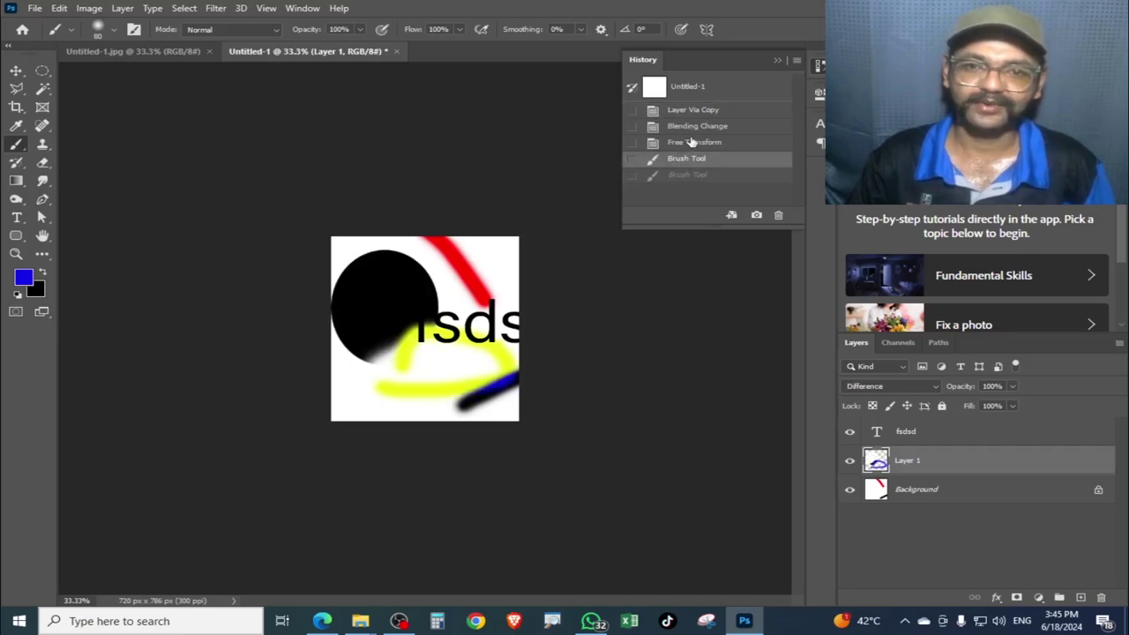
{"action": "left_click", "coordinate": [694, 142]}
{"action": "left_click", "coordinate": [693, 125]}
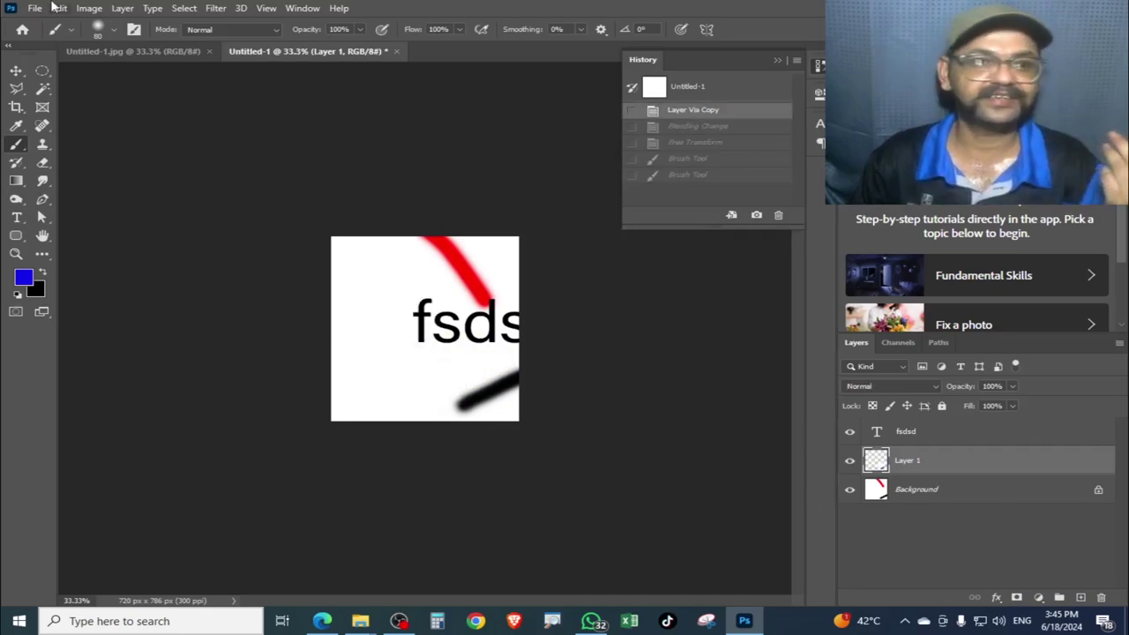
{"action": "left_click", "coordinate": [89, 8]}
{"action": "left_click", "coordinate": [79, 8]}
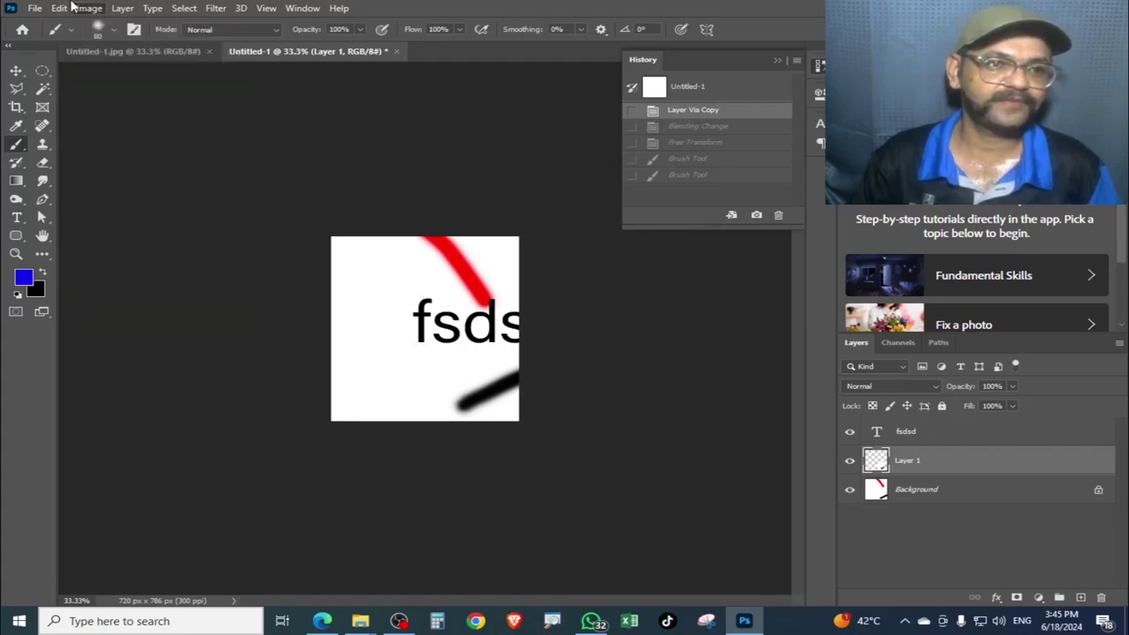
{"action": "mouse_move", "coordinate": [142, 584]}
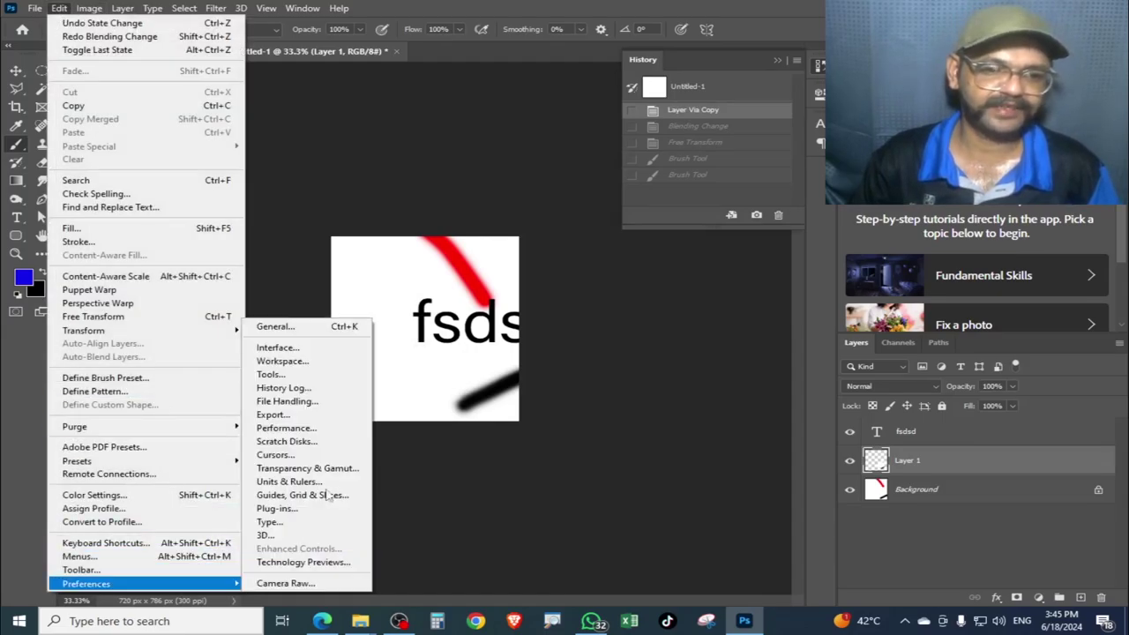
Raise History States from 5 to 100 in the Performance preferences and confirm
{"action": "left_click", "coordinate": [280, 326]}
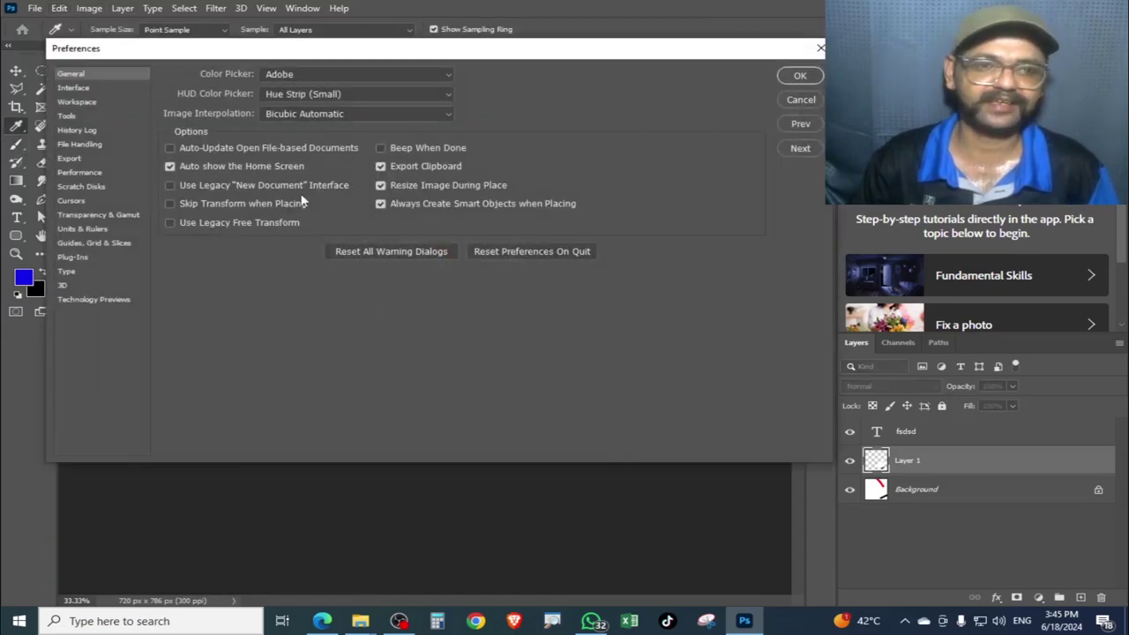
{"action": "left_click", "coordinate": [80, 173]}
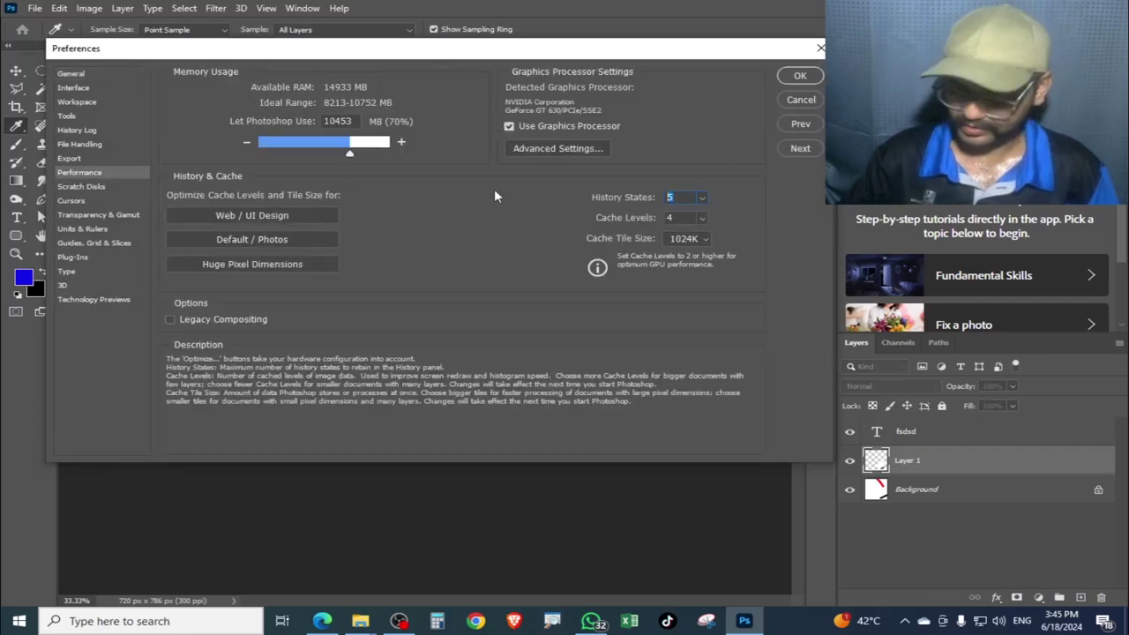
{"action": "type", "text": "100"}
{"action": "key", "text": "Return"}
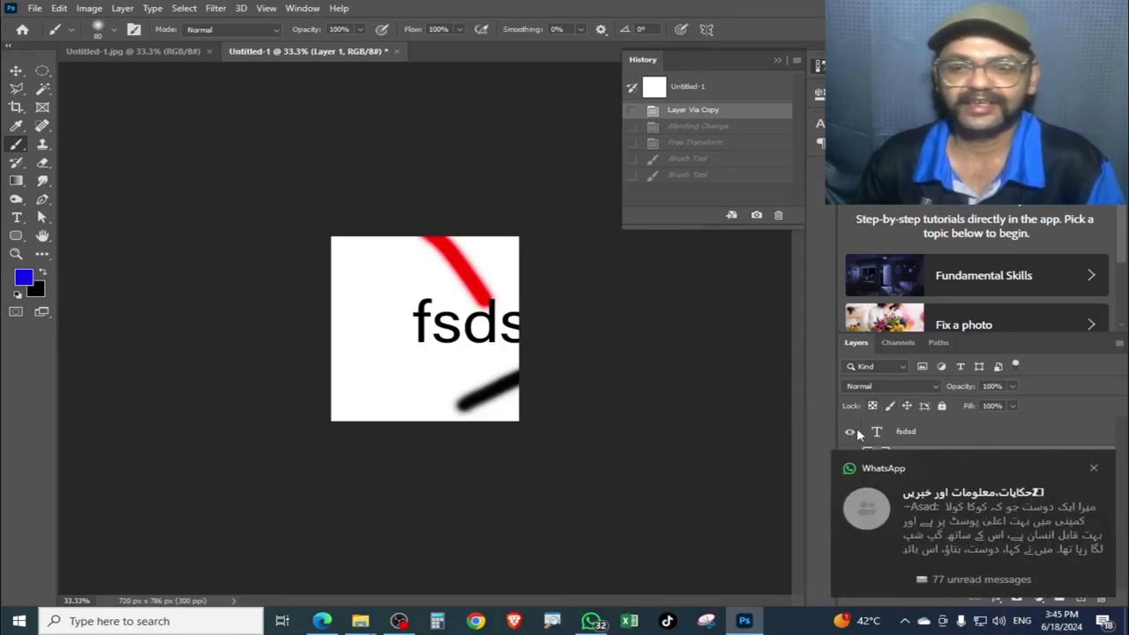
Close the WhatsApp notification popup covering the Layers panel
{"action": "left_click", "coordinate": [1094, 470]}
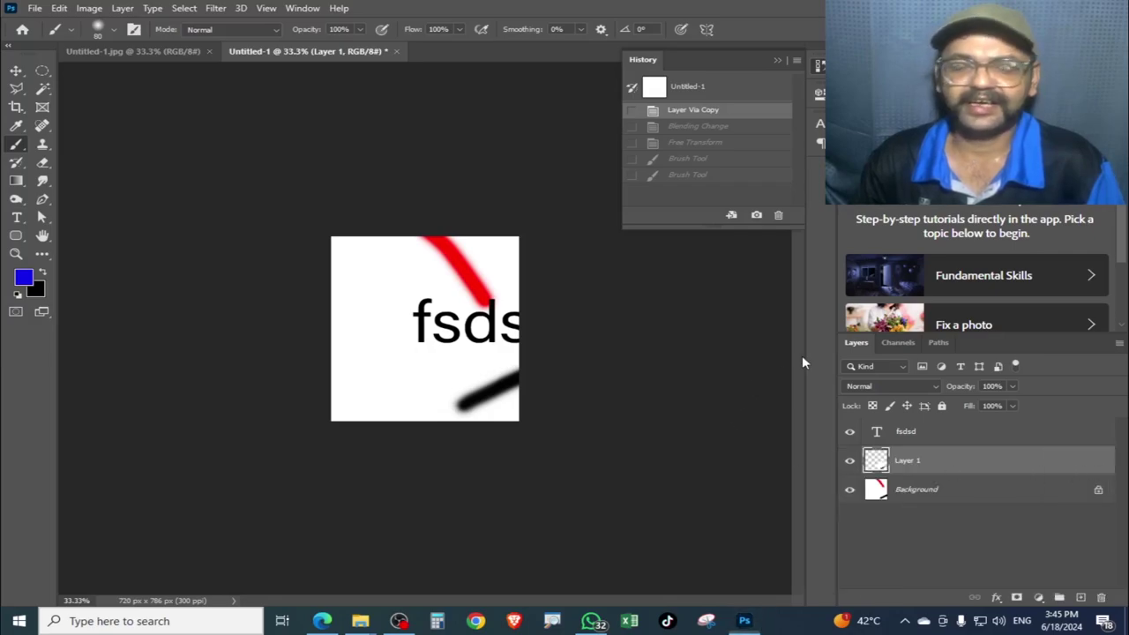